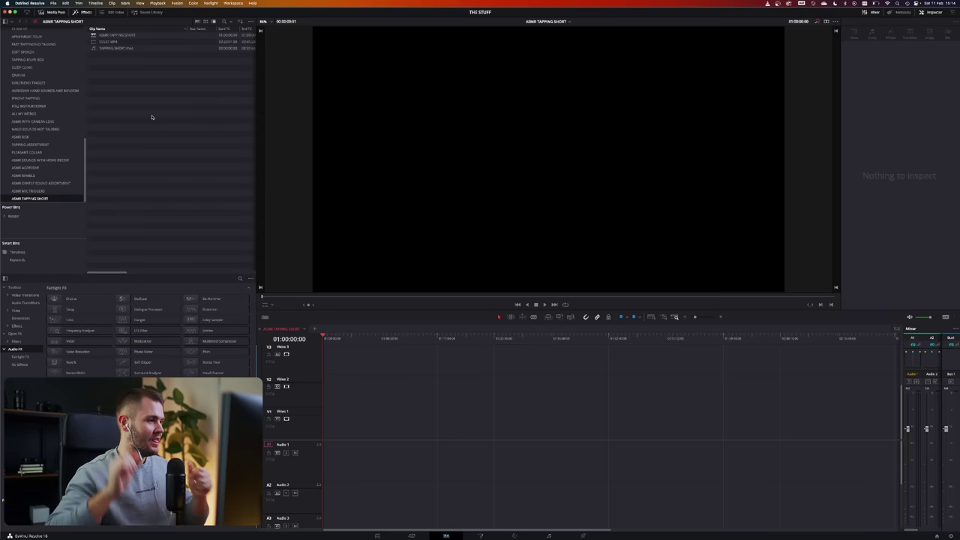
# Place the MP4 video clip with its camera audio on Video 1 and Audio 1 at the timeline's start.
pyautogui.click(128, 49)
pyautogui.click(120, 43)
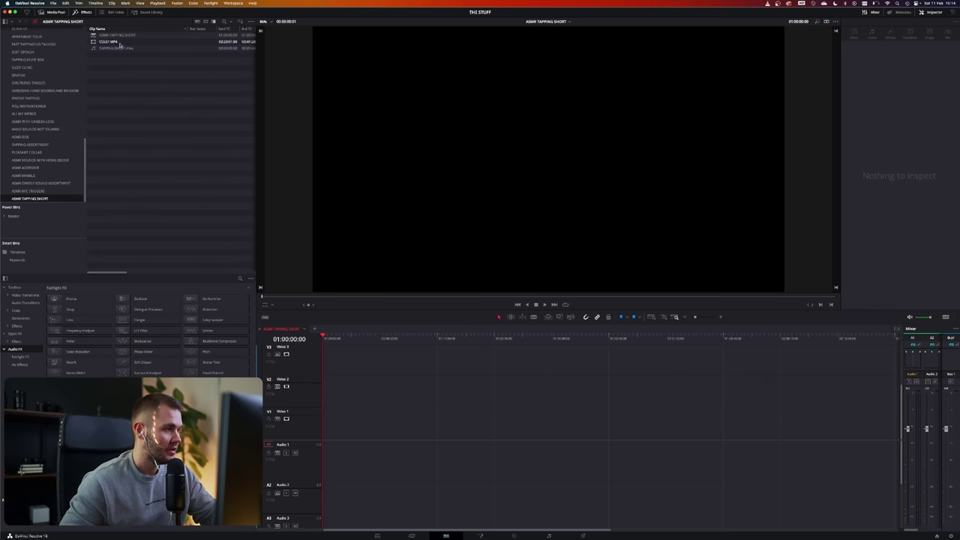
pyautogui.moveTo(111, 42); pyautogui.dragTo(325, 435)
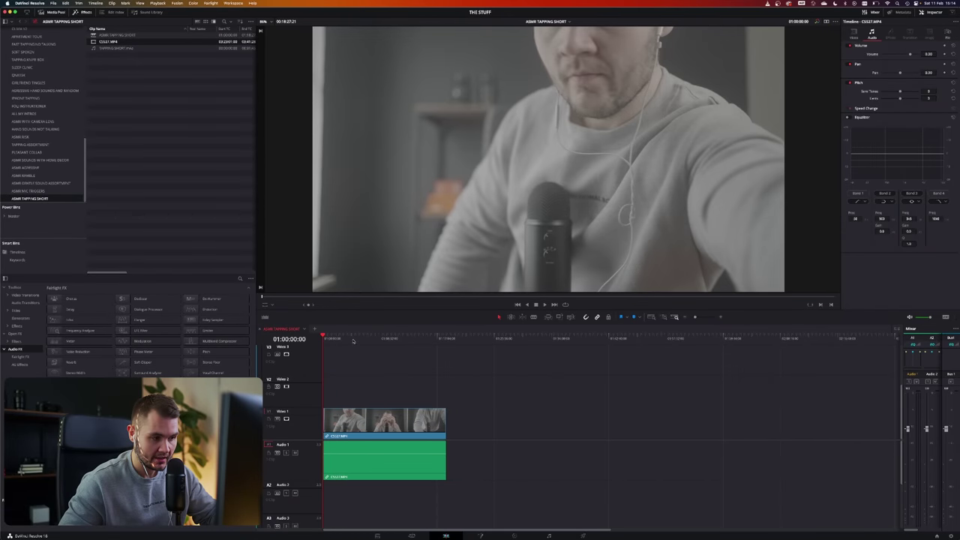
pyautogui.click(353, 339)
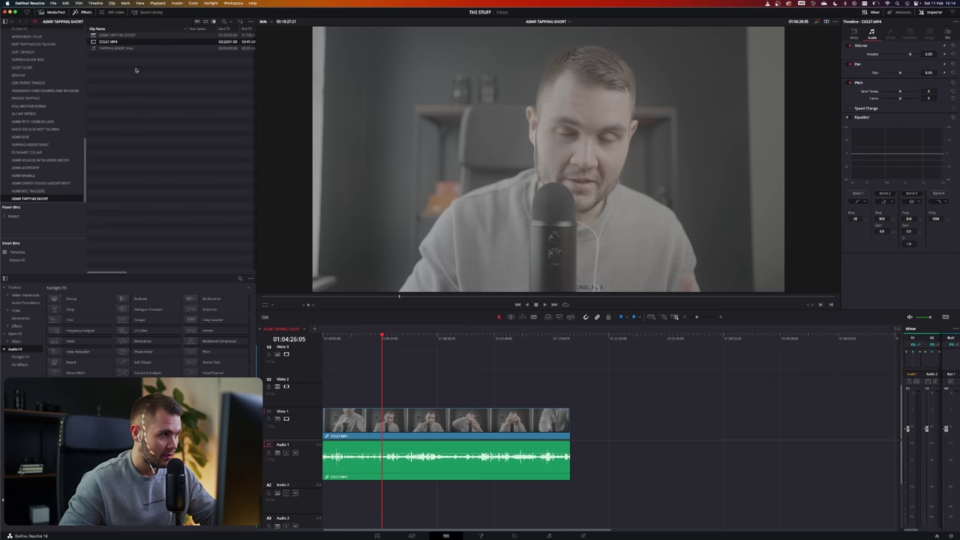
# Add the TAPPING SHORT.m4a recording to Audio 2 at the timeline's start, below the video clip.
pyautogui.moveTo(116, 48); pyautogui.dragTo(325, 492)
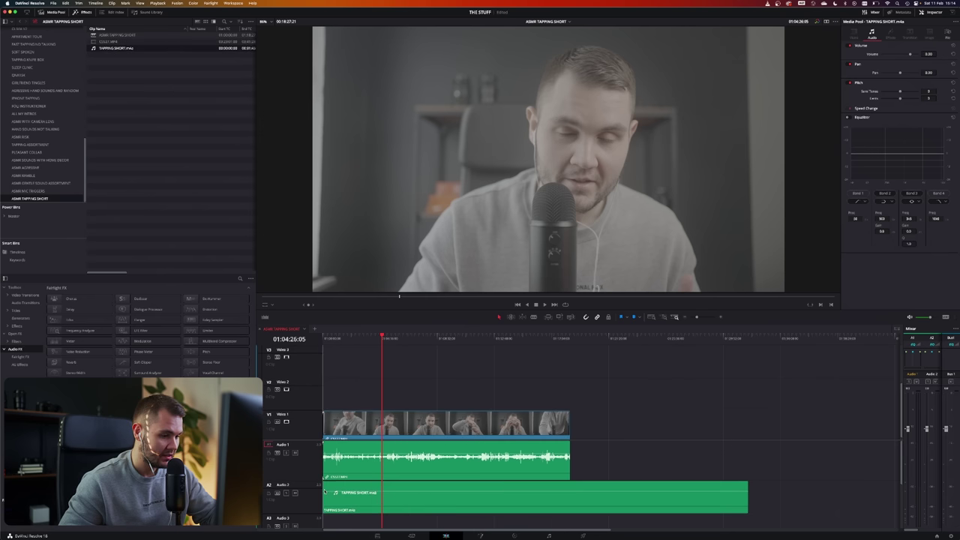
pyautogui.moveTo(465, 383); pyautogui.dragTo(402, 456)
pyautogui.click(461, 376)
pyautogui.scroll(-3, 417, 382)
pyautogui.scroll(3, 413, 383)
pyautogui.scroll(-3, 411, 386)
pyautogui.click(398, 461)
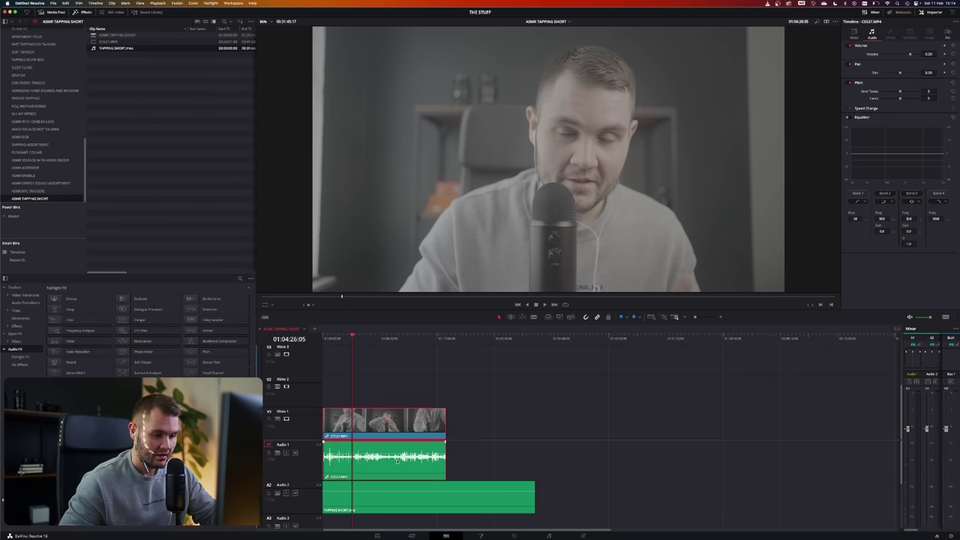
pyautogui.click(385, 502)
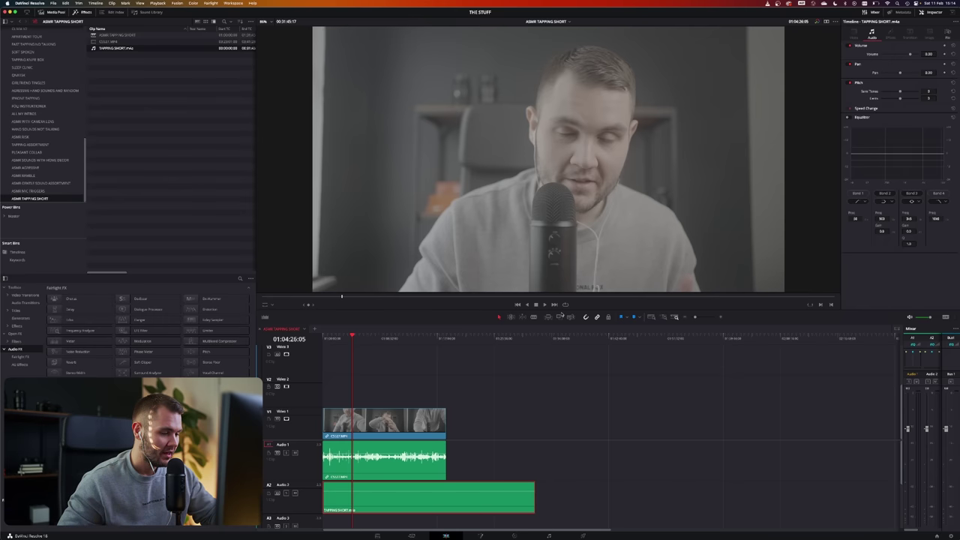
# Try to trim the end of the TAPPING SHORT audio back towards the end of the video clip.
pyautogui.moveTo(533, 488)
pyautogui.mouseDown()
pyautogui.moveTo(443, 488)
pyautogui.moveTo(534, 489)
pyautogui.mouseUp()
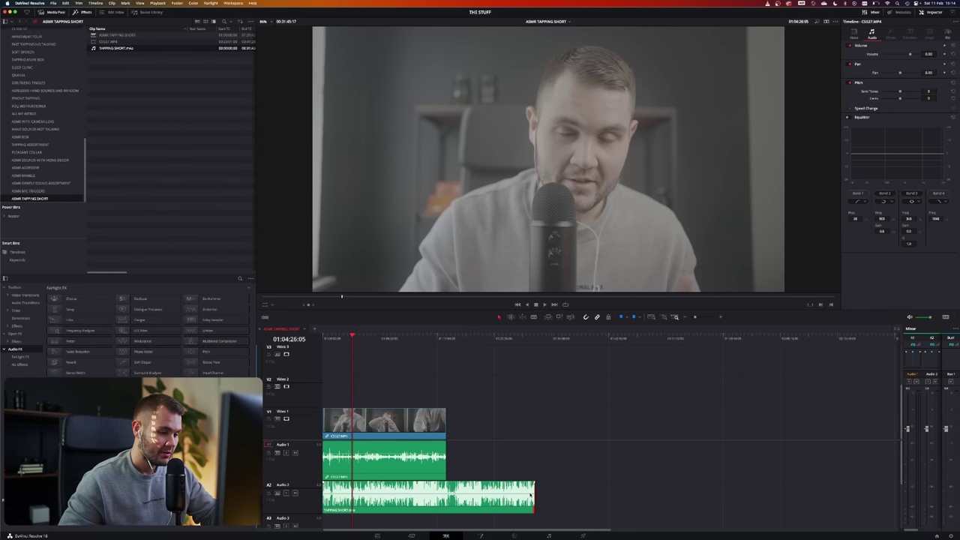
pyautogui.moveTo(530, 496); pyautogui.dragTo(452, 498)
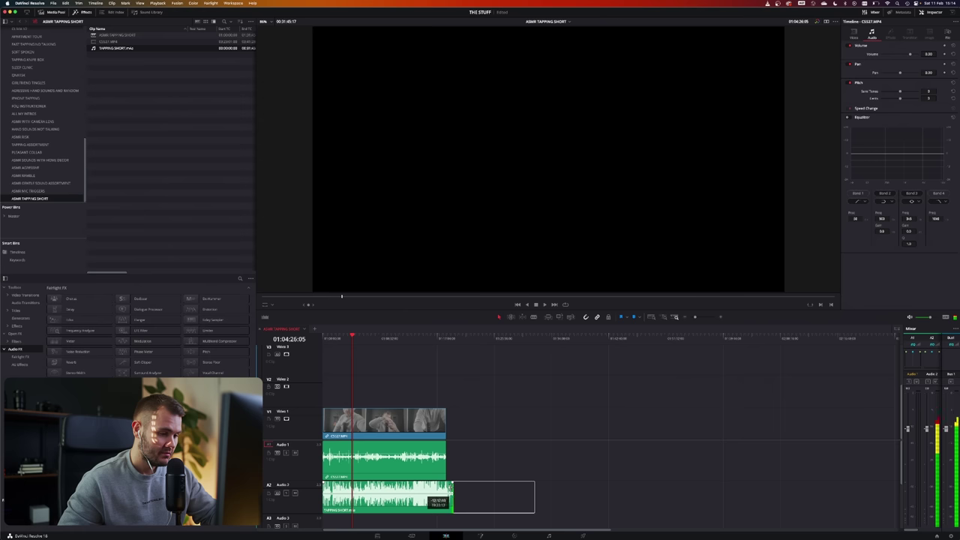
pyautogui.click(385, 455)
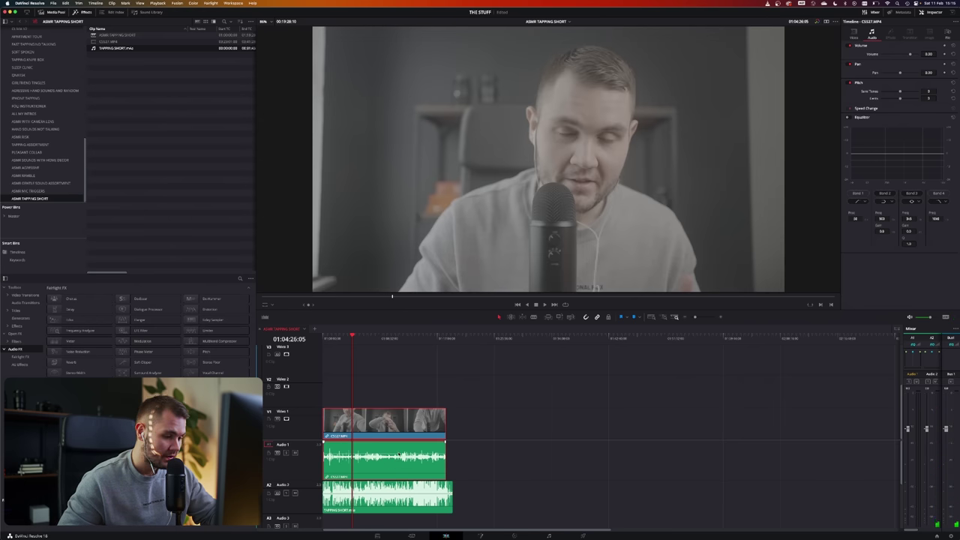
pyautogui.press('super+z')
# Shift the video clip later on the timeline and auto-align it with the TAPPING SHORT audio based on waveform.
pyautogui.moveTo(369, 459); pyautogui.dragTo(453, 459)
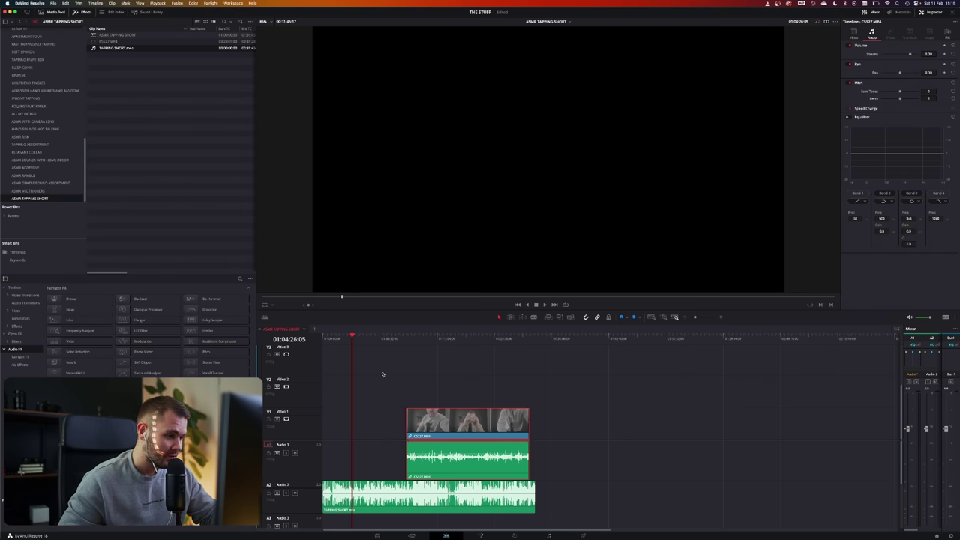
pyautogui.moveTo(548, 427); pyautogui.dragTo(447, 498)
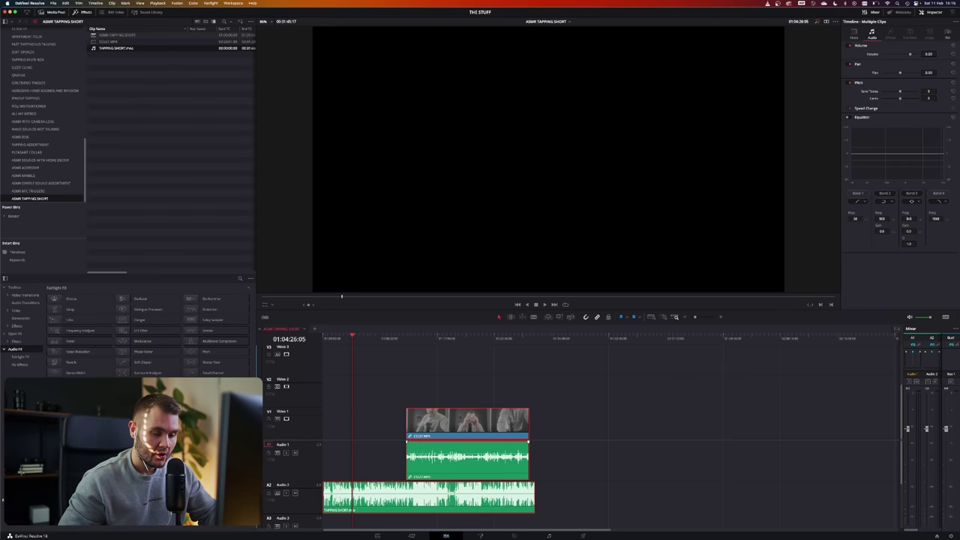
pyautogui.rightClick(434, 494)
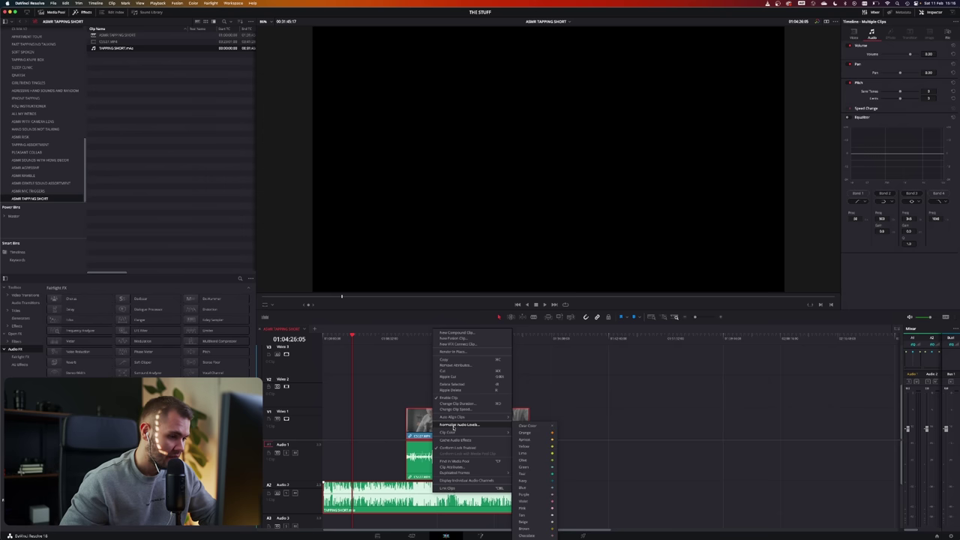
pyautogui.moveTo(457, 417)
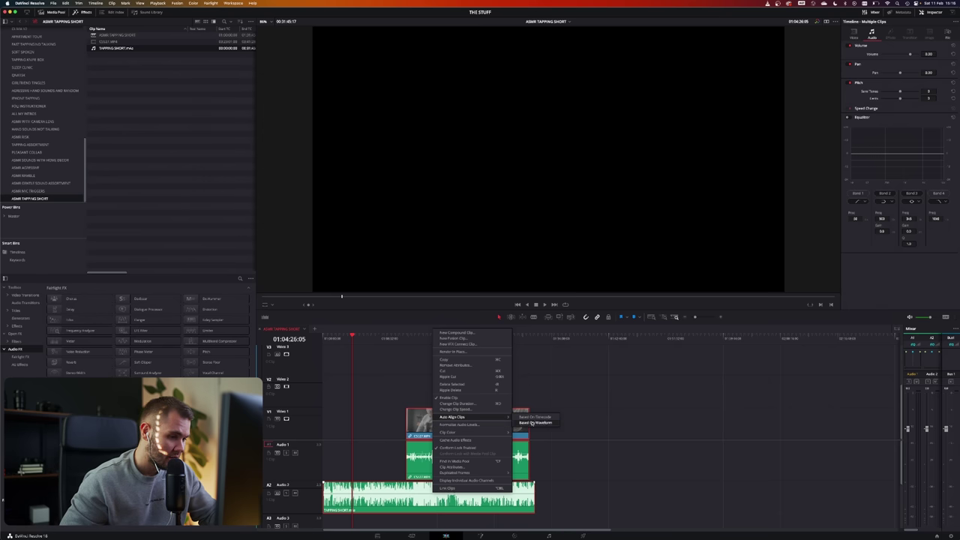
pyautogui.click(532, 423)
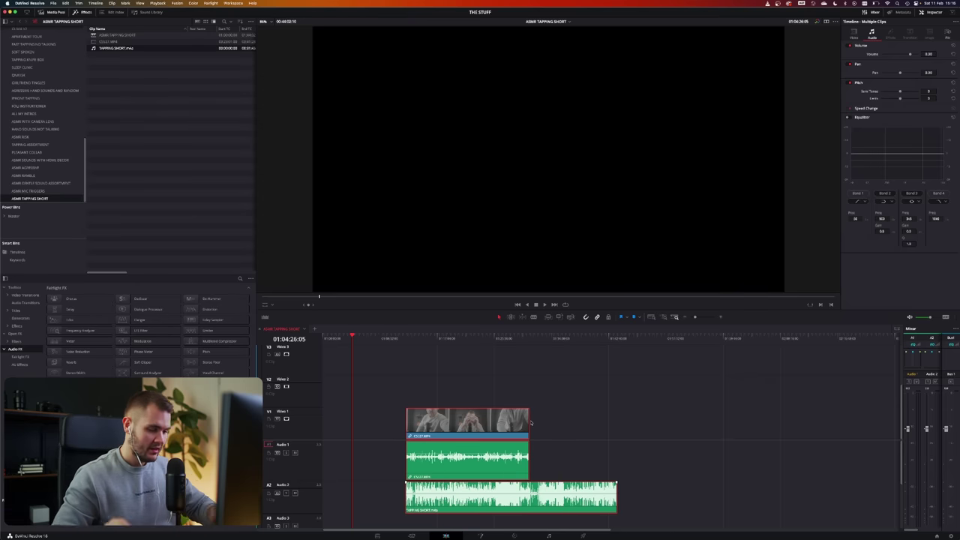
# Examine how the starts of the aligned video clip and the TAPPING SHORT audio line up.
pyautogui.press('super+equal')
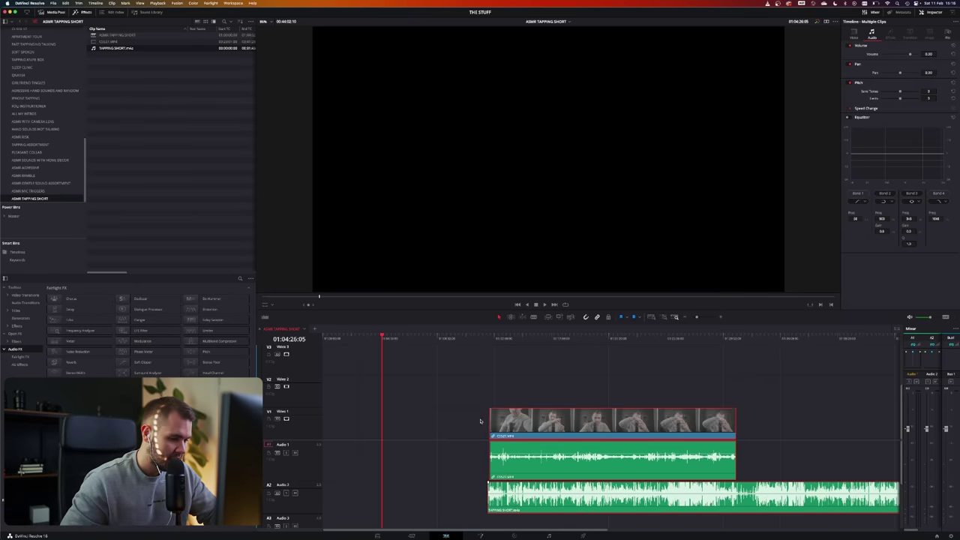
pyautogui.click(491, 339)
pyautogui.press('super+equal')
pyautogui.press('super+equal')
pyautogui.press('super+equal')
pyautogui.press('super+minus')
pyautogui.press('super+minus')
pyautogui.press('super+minus')
pyautogui.press('super+minus')
# Link the video clip, its camera audio and the TAPPING SHORT audio together.
pyautogui.moveTo(522, 378); pyautogui.dragTo(443, 489)
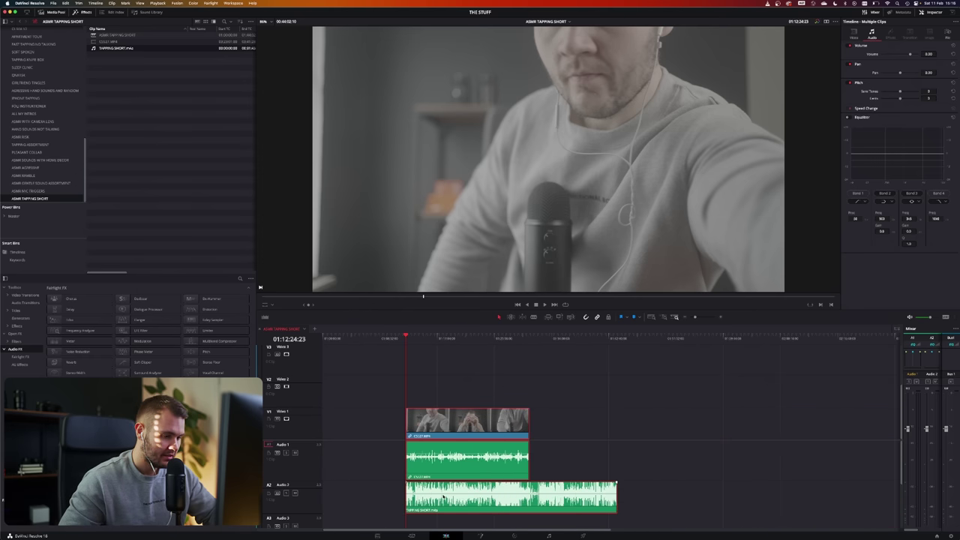
pyautogui.rightClick(447, 461)
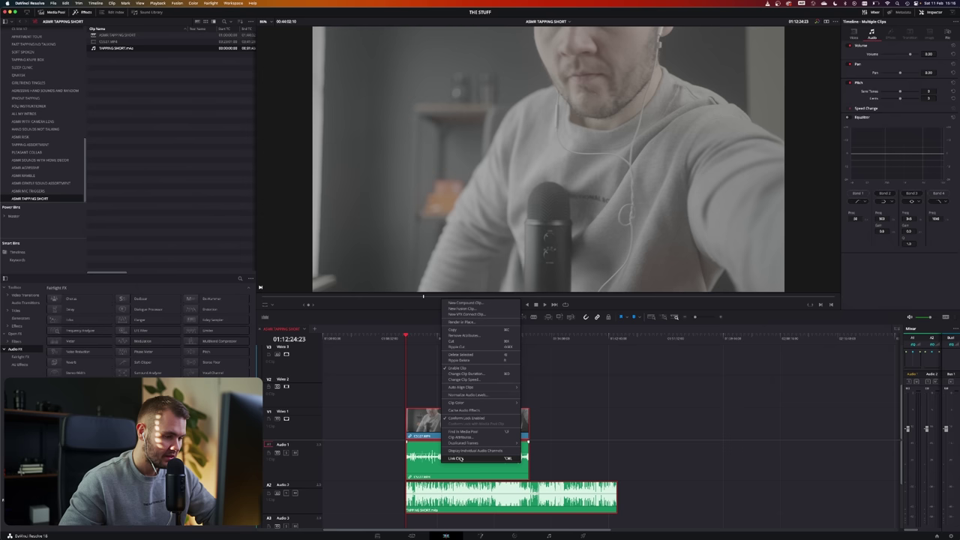
pyautogui.click(459, 459)
# Move the linked clips back to the start of the timeline and return the playhead there.
pyautogui.click(412, 339)
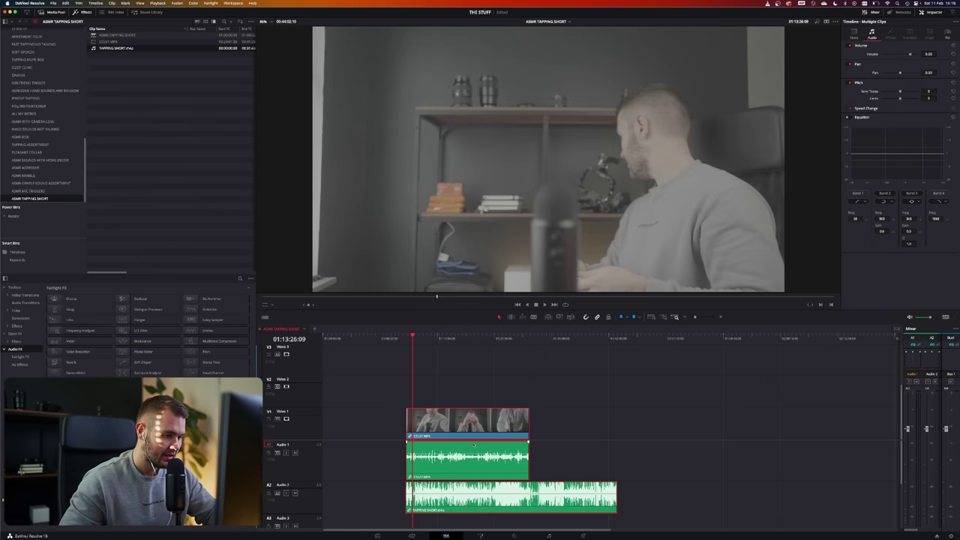
pyautogui.moveTo(467, 498); pyautogui.dragTo(457, 498)
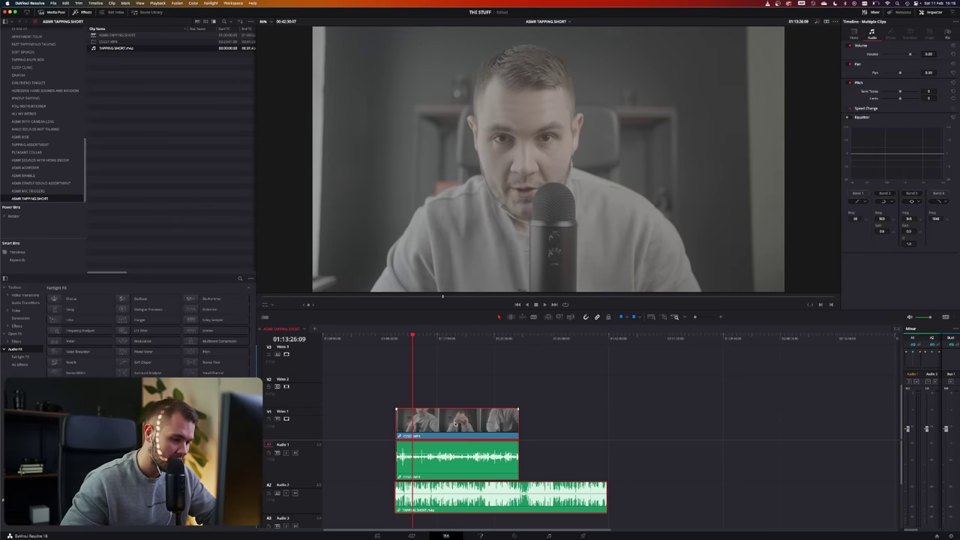
pyautogui.moveTo(455, 425); pyautogui.dragTo(357, 422)
pyautogui.press('Home')
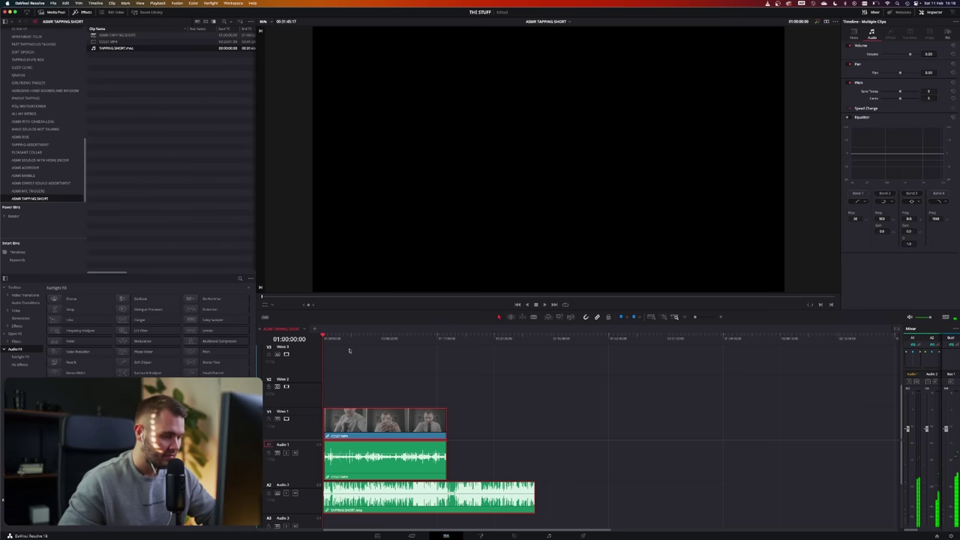
# Split the TAPPING SHORT audio where the video begins and delete the part before it.
pyautogui.scroll(7, 381, 356)
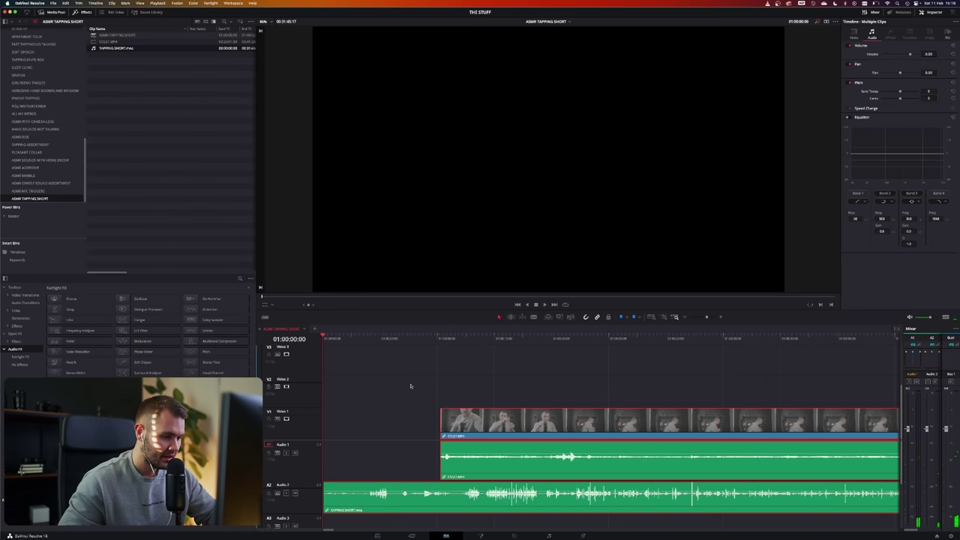
pyautogui.click(439, 495)
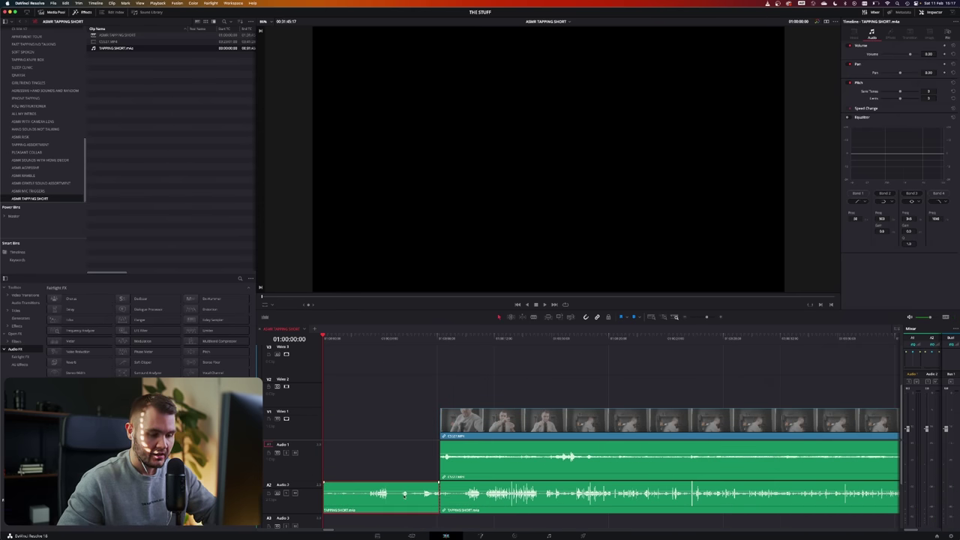
pyautogui.press('BackSpace')
# Slide the video and audio clips left to close the gap at the start of the timeline.
pyautogui.click(484, 418)
pyautogui.moveTo(484, 418); pyautogui.dragTo(371, 420)
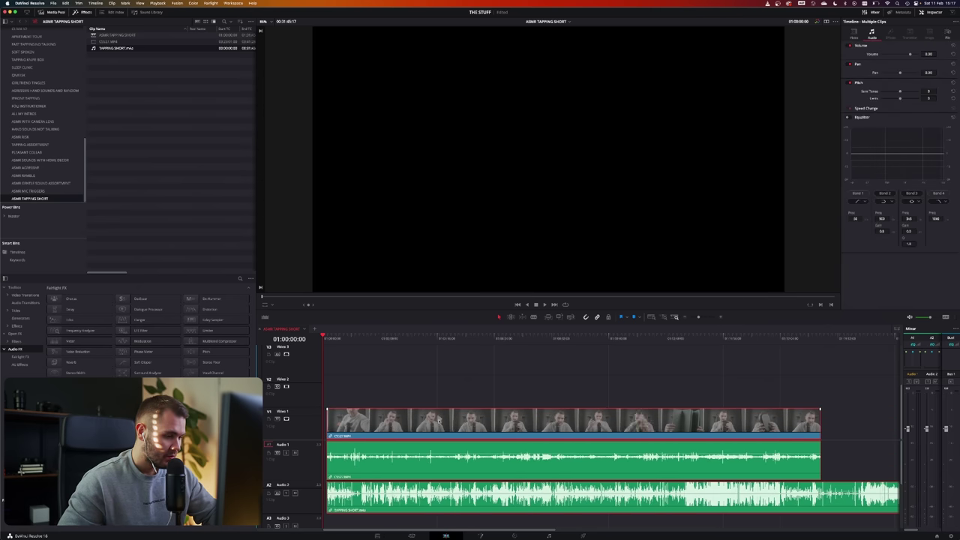
pyautogui.press('super+minus')
pyautogui.press('super+minus')
pyautogui.press('super+equal')
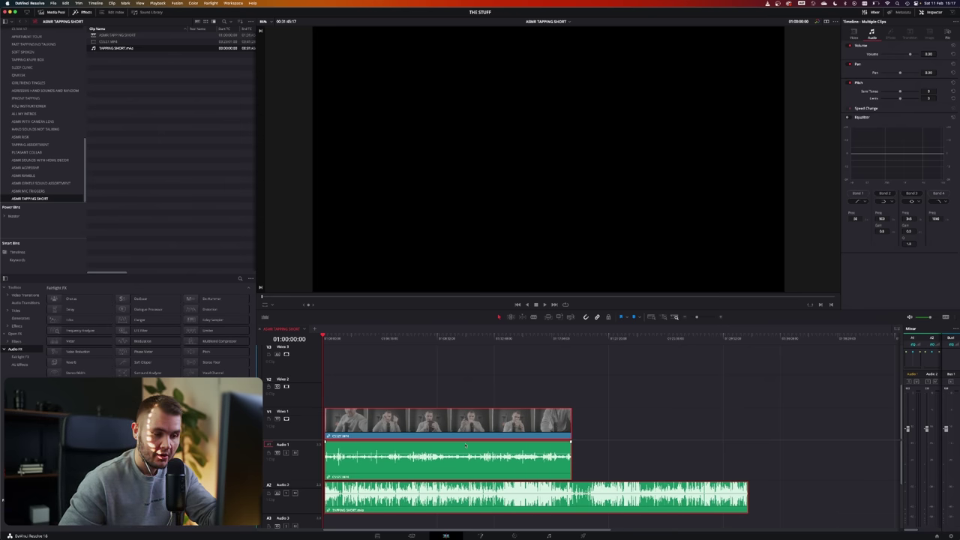
# Split the TAPPING SHORT audio at the end of the video clip and delete the excess beyond it.
pyautogui.press('b')
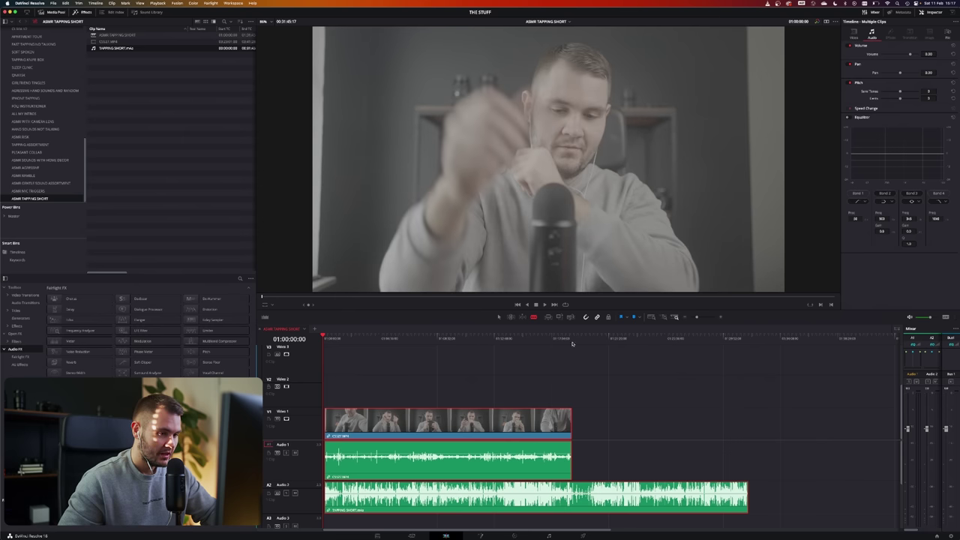
pyautogui.click(549, 339)
pyautogui.click(574, 495)
pyautogui.press('a')
pyautogui.click(600, 501)
pyautogui.press('BackSpace')
# Place the trimmed linked clips flush against the very start of the timeline.
pyautogui.click(429, 426)
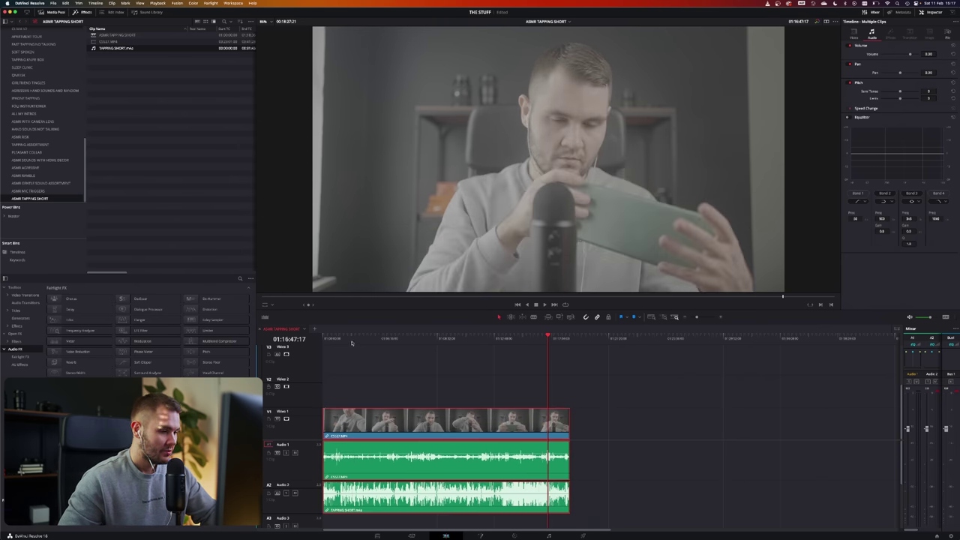
pyautogui.press('Home')
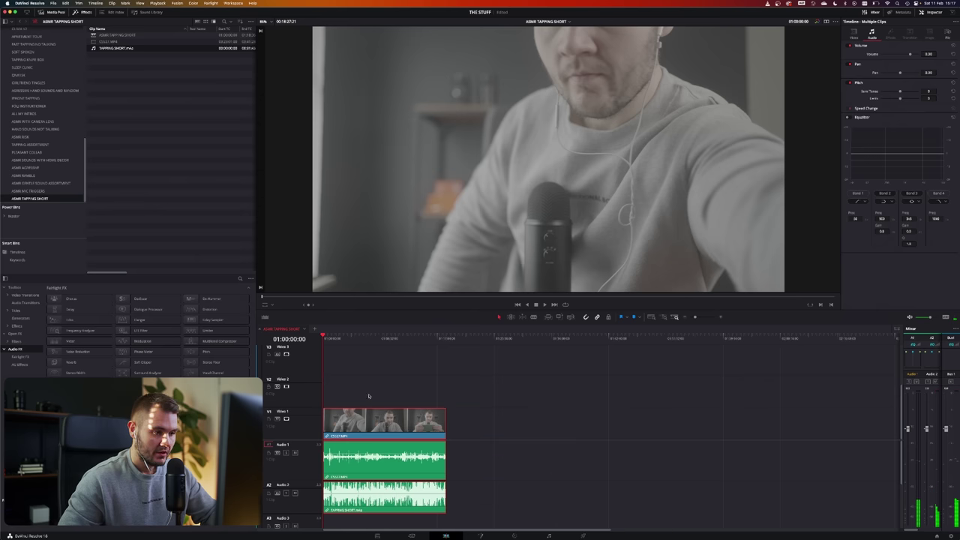
pyautogui.click(371, 335)
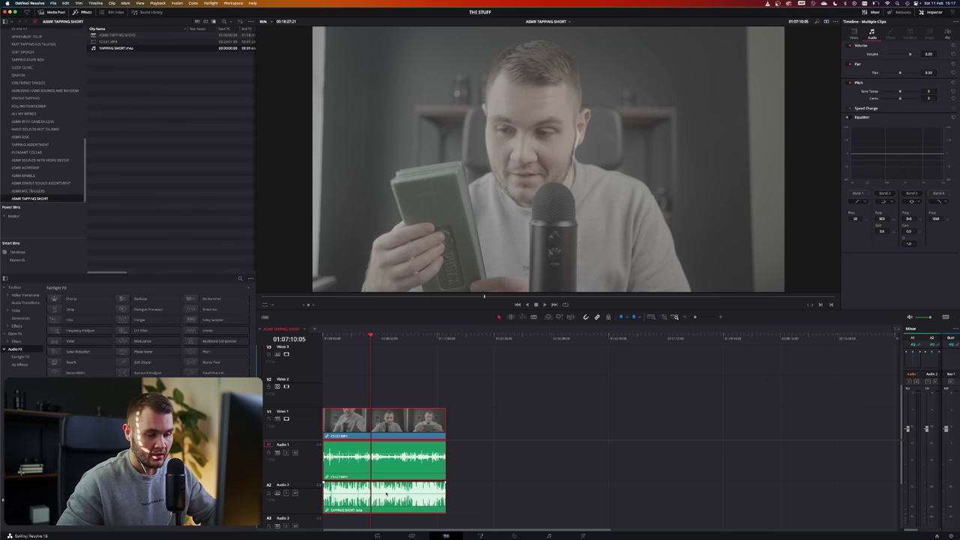
# Unlink the clips and move the TAPPING SHORT audio onto Audio 1, overwriting the camera audio.
pyautogui.rightClick(386, 494)
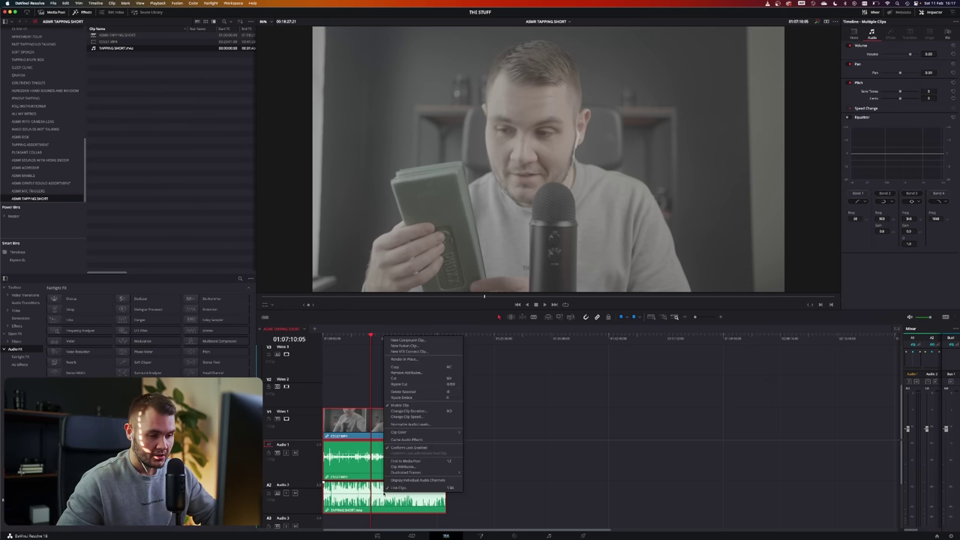
pyautogui.click(402, 487)
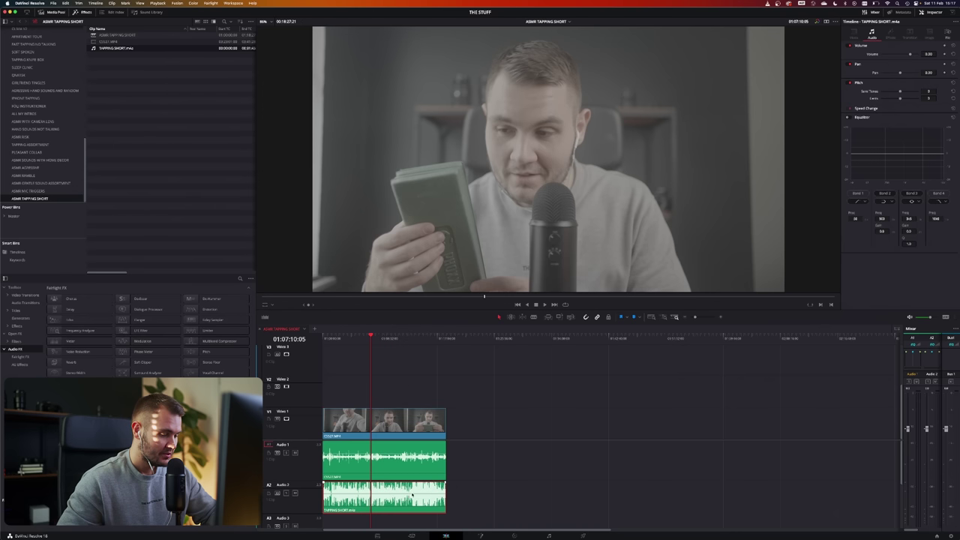
pyautogui.moveTo(385, 484); pyautogui.dragTo(384, 478)
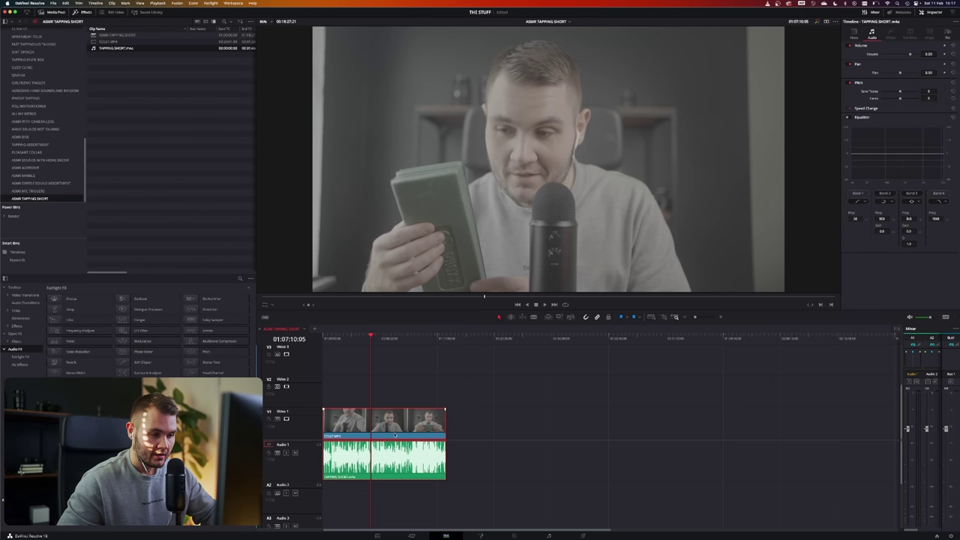
# Link the video clip with the TAPPING SHORT audio on Audio 1.
pyautogui.rightClick(446, 431)
pyautogui.click(409, 421)
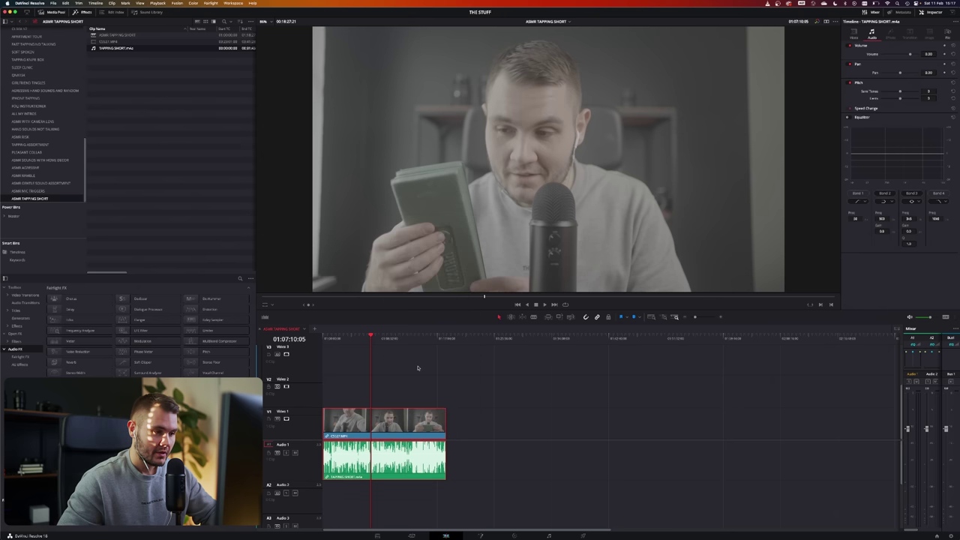
# Play the clip from near its beginning to check the replaced audio's sync, and return the playhead to the start.
pyautogui.click(335, 340)
pyautogui.press('space')
pyautogui.press('super+equal')
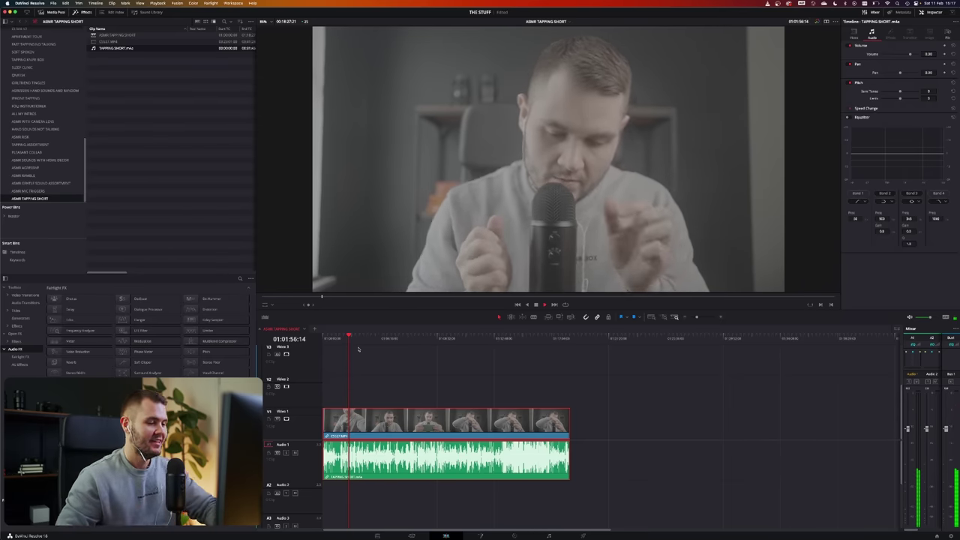
pyautogui.press('space')
pyautogui.moveTo(362, 342); pyautogui.dragTo(321, 347)
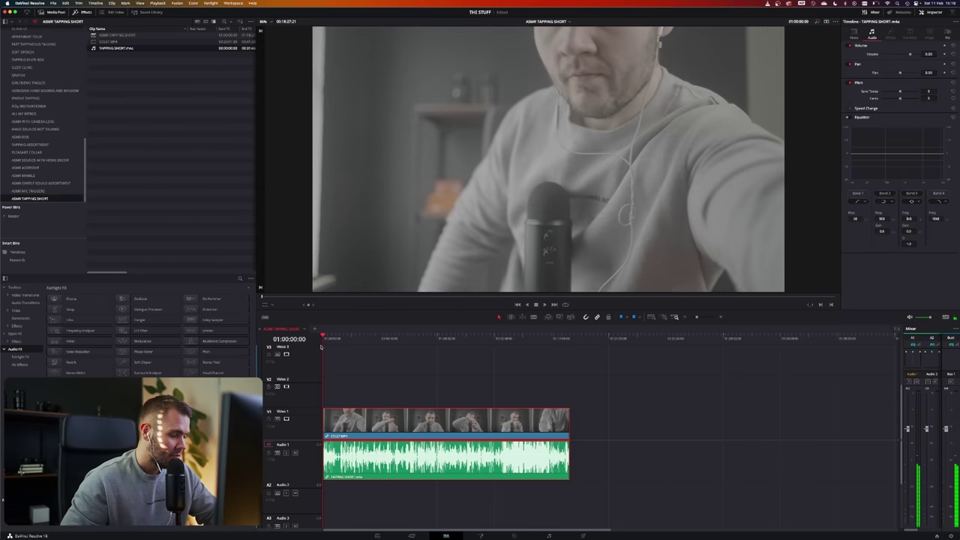
pyautogui.press('super+equal')
pyautogui.press('super+minus')
pyautogui.press('super+minus')
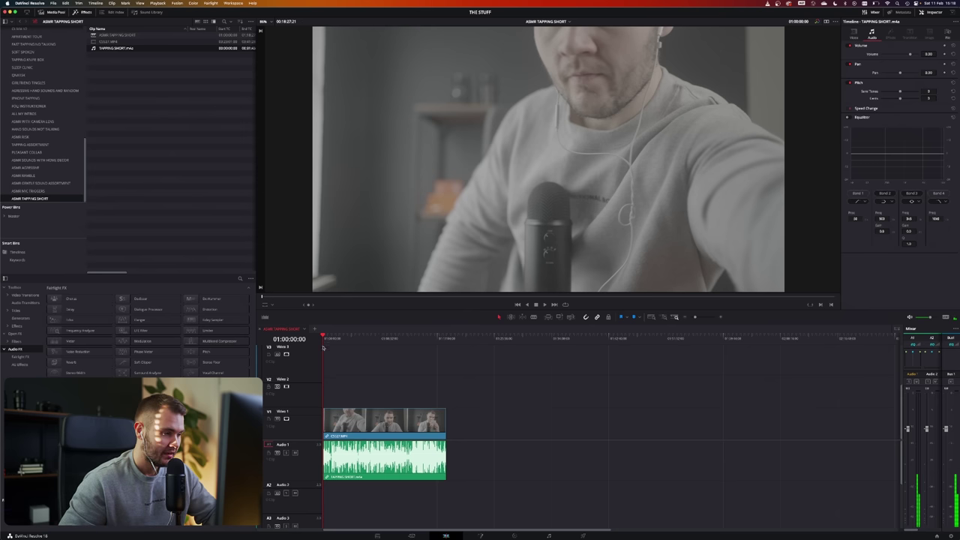
# Play through the opening to find where the tapping begins, park the playhead at 01:01:19:07 and select the linked clip.
pyautogui.hotkey('shift', 'z')
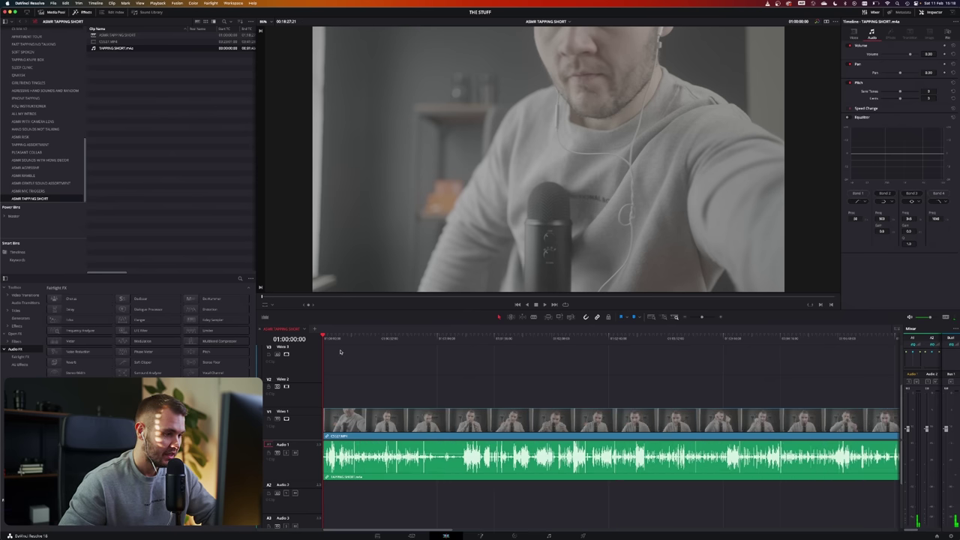
pyautogui.press('space')
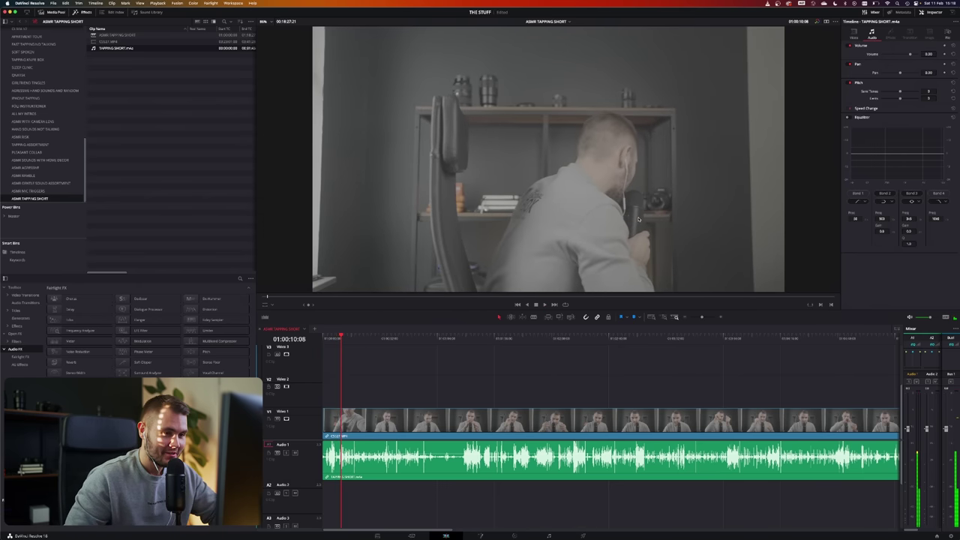
pyautogui.press('space')
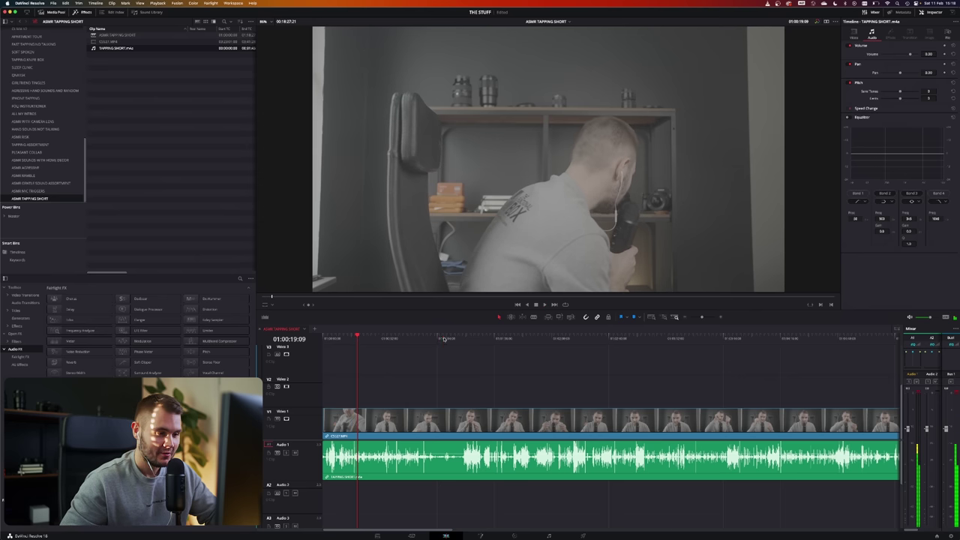
pyautogui.click(444, 338)
pyautogui.press('space')
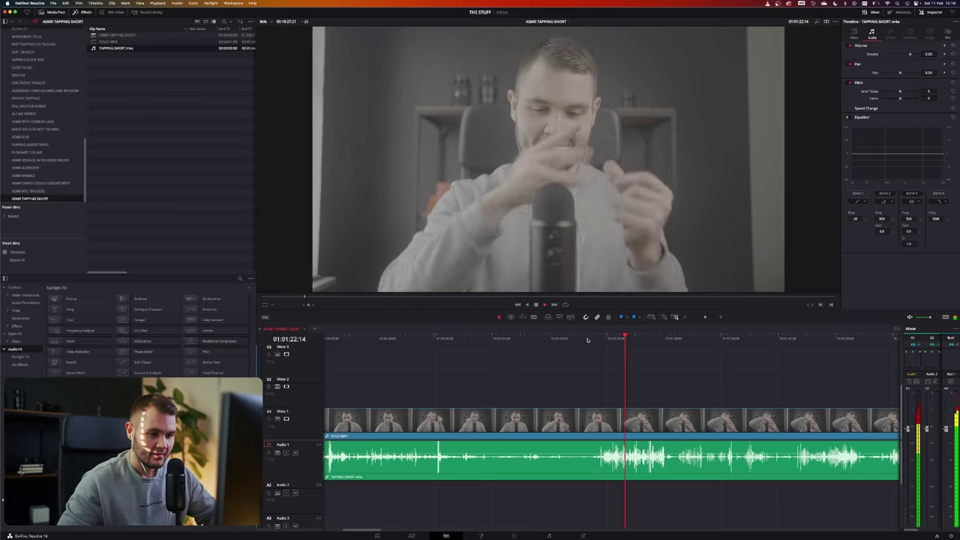
pyautogui.click(600, 338)
pyautogui.click(599, 338)
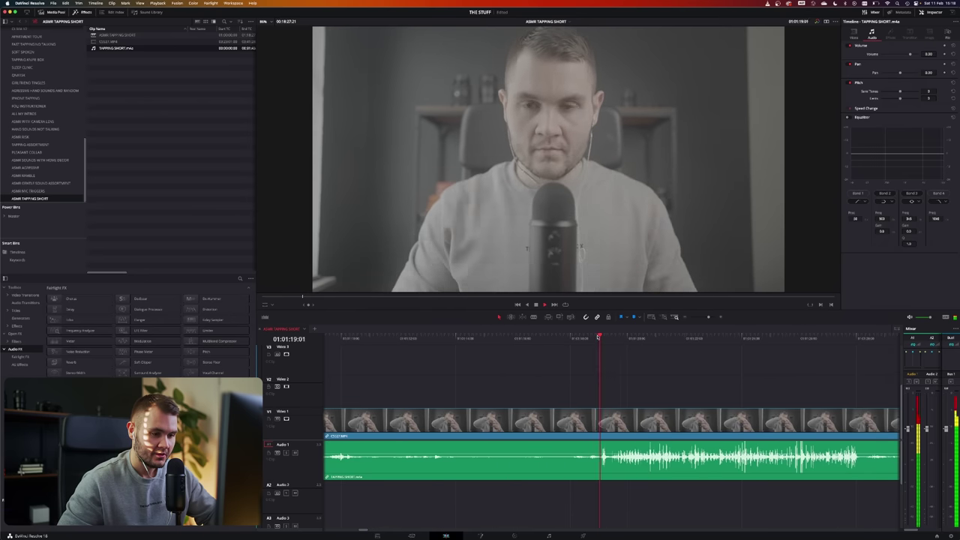
pyautogui.click(620, 417)
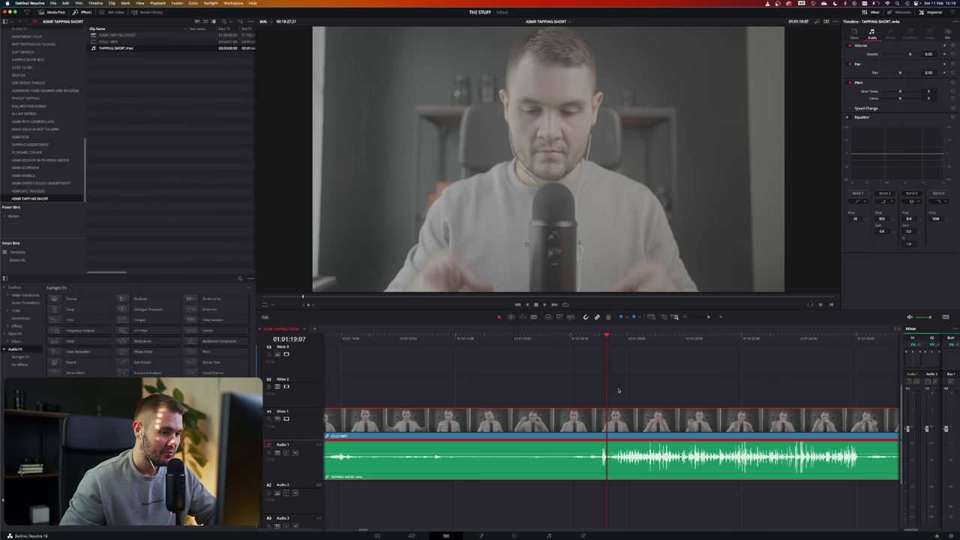
# Try ripple-trimming the start of the linked clip to the playhead, and undo the trim.
pyautogui.press('super+minus')
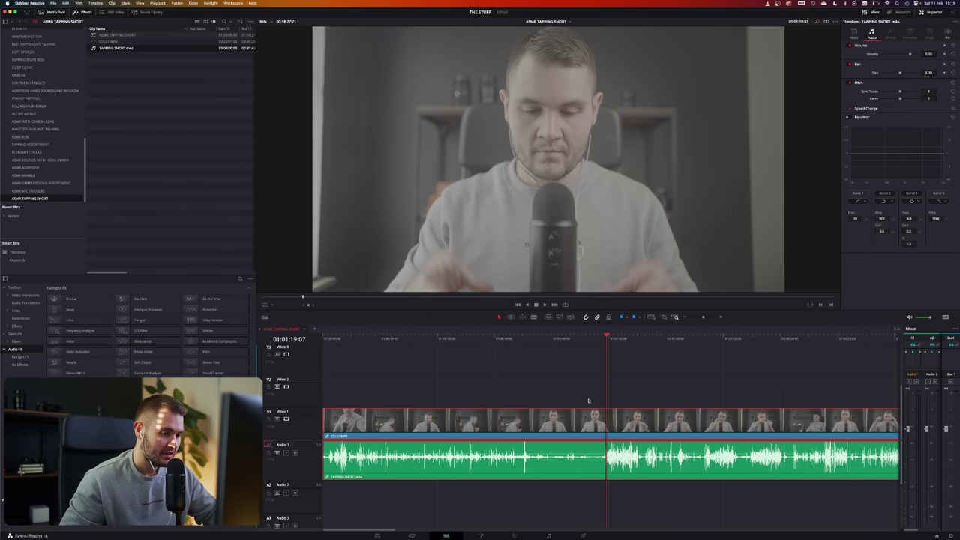
pyautogui.hscroll(3, 587, 390)
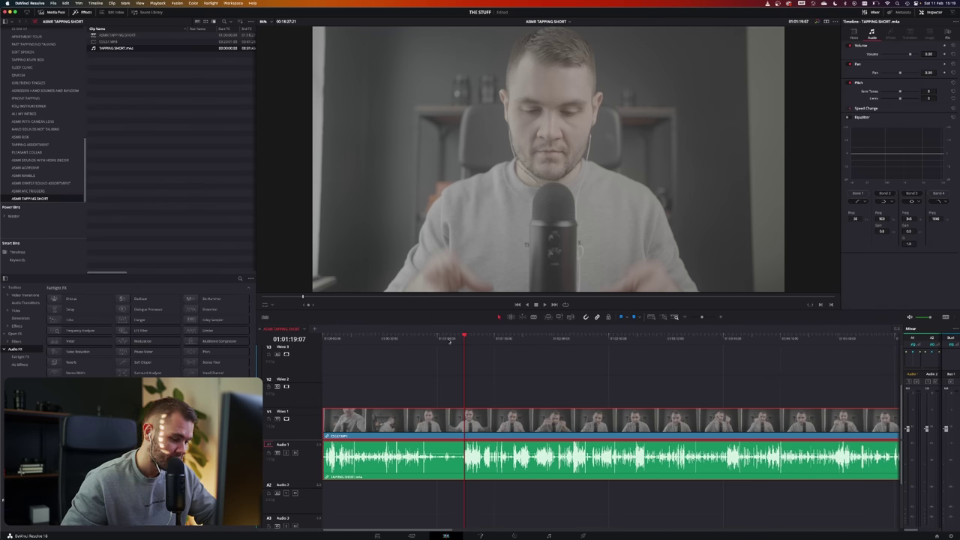
pyautogui.press('Home')
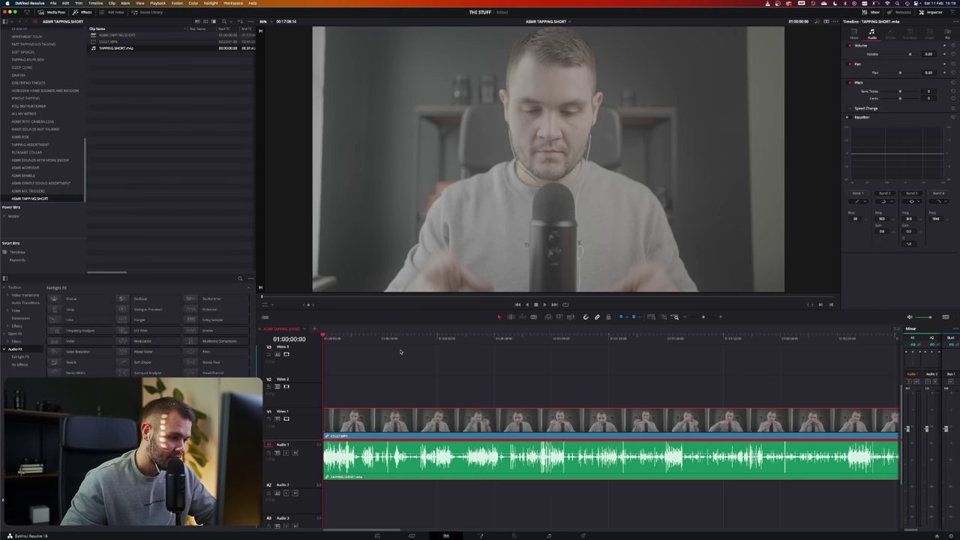
pyautogui.press('super+z')
# Try trimming off everything after the playhead from the linked clip, and undo that end trim.
pyautogui.press('super+minus')
pyautogui.press('super+minus')
pyautogui.press('super+minus')
pyautogui.press('super+minus')
pyautogui.hscroll(2, 535, 381)
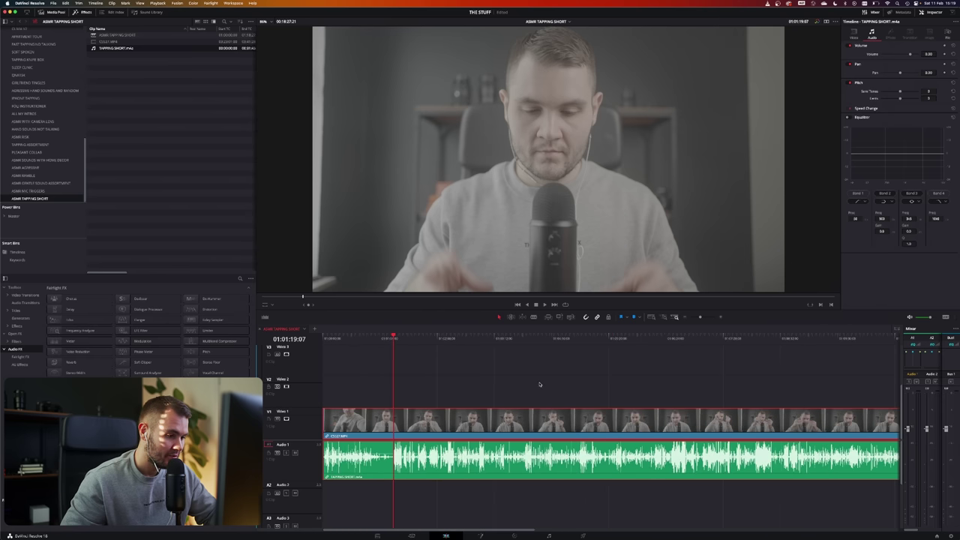
pyautogui.hotkey('shift', ']')
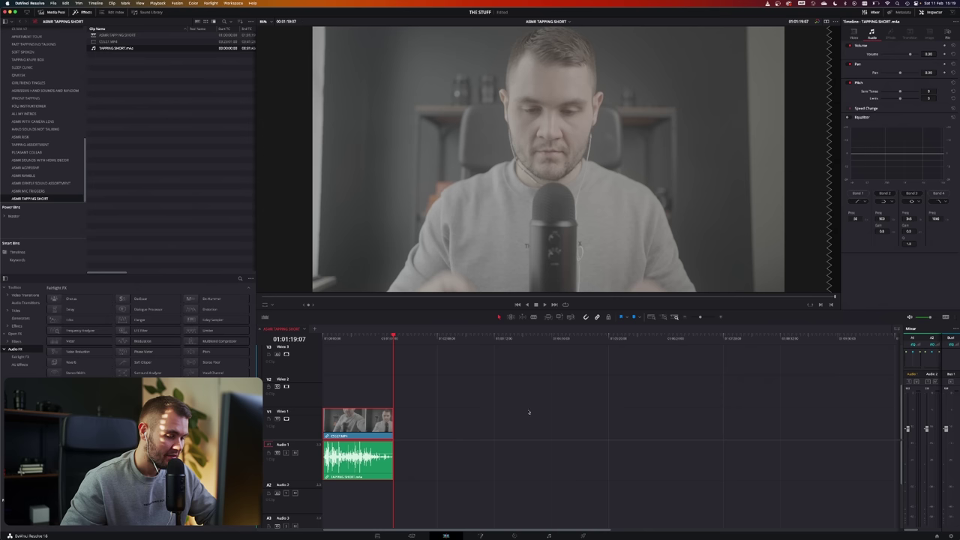
pyautogui.press('super+z')
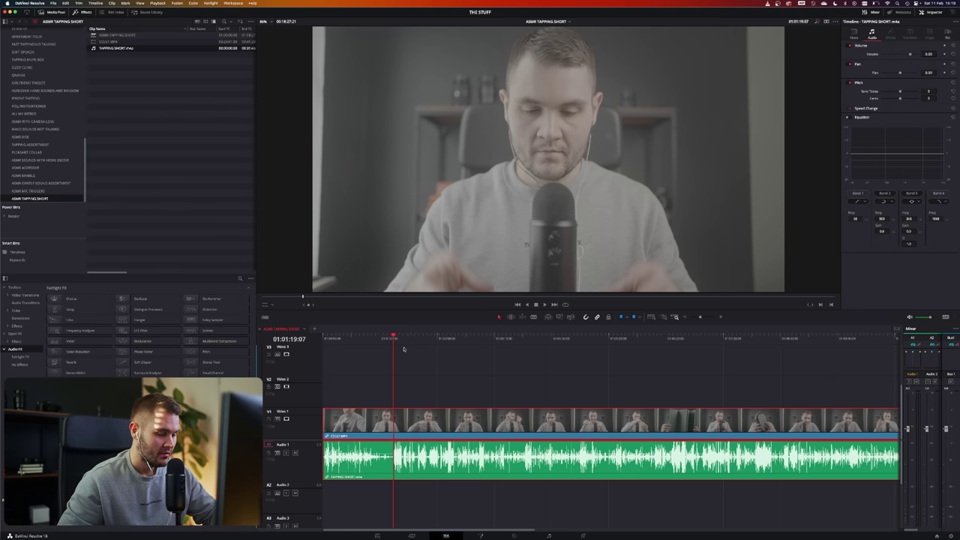
# Ripple-trim the linked clip's start to the playhead at 01:01:19:07 and play the new opening.
pyautogui.press('Home')
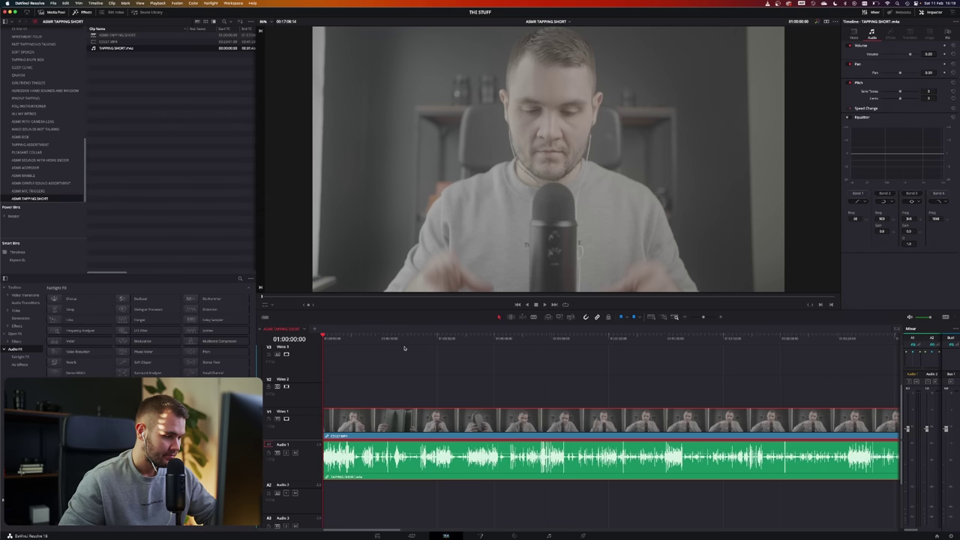
pyautogui.press('space')
pyautogui.press('super+equal')
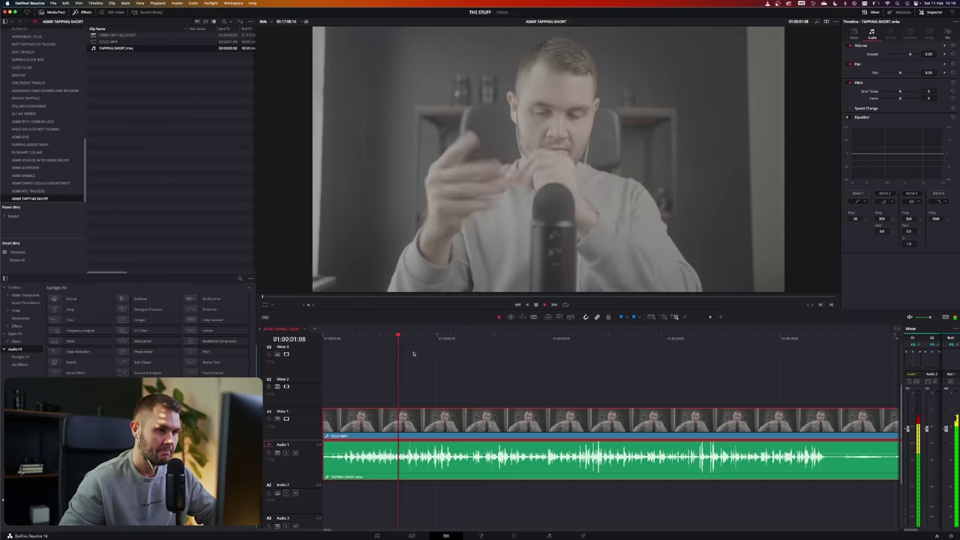
pyautogui.press('Home')
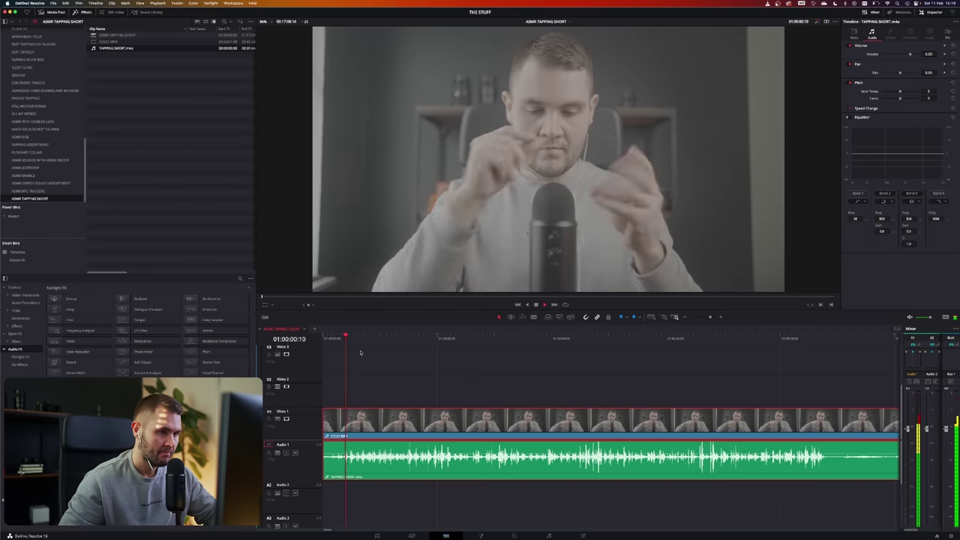
# Add fade-ins of about 7 frames to the start of the video and its audio, and play them back.
pyautogui.click(368, 352)
pyautogui.moveTo(327, 339); pyautogui.dragTo(338, 356)
pyautogui.moveTo(326, 410); pyautogui.dragTo(344, 410)
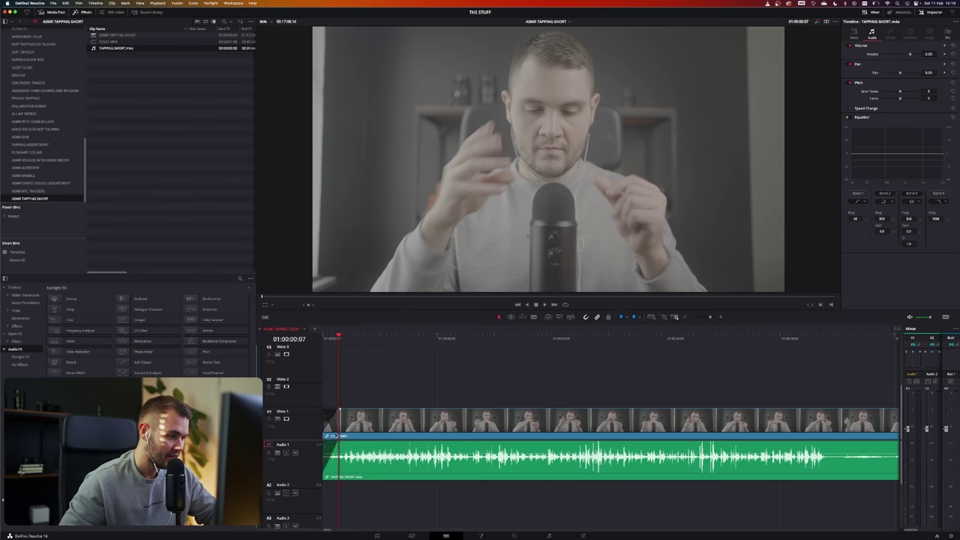
pyautogui.moveTo(340, 336); pyautogui.dragTo(324, 337)
pyautogui.press('space')
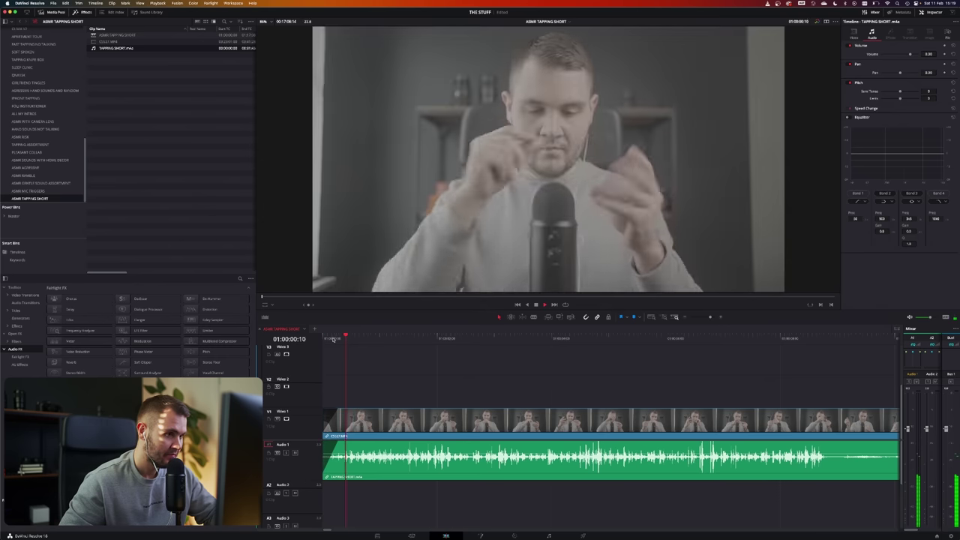
# Lengthen the fade-ins on both the video and the audio, and replay the opening from the start.
pyautogui.moveTo(340, 411); pyautogui.dragTo(367, 410)
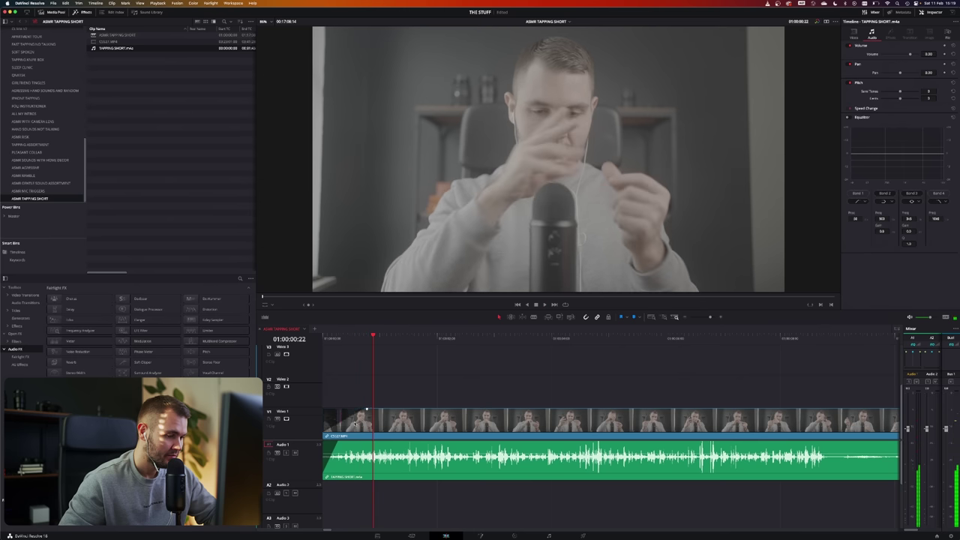
pyautogui.moveTo(338, 441); pyautogui.dragTo(363, 443)
pyautogui.moveTo(343, 338); pyautogui.dragTo(324, 339)
pyautogui.press('space')
# Play spots across the latter part of the clip, especially its last minute, to examine how the recording ends.
pyautogui.scroll(-5, 375, 367)
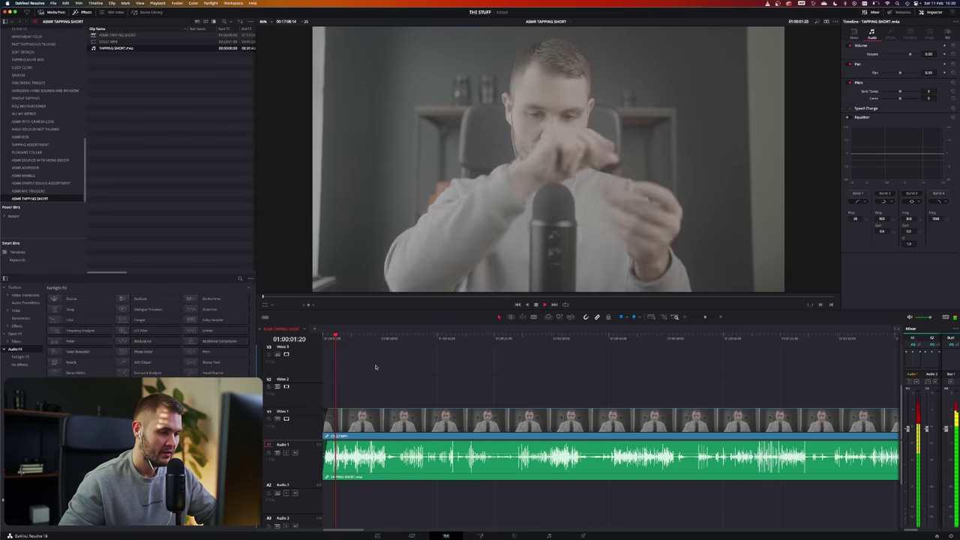
pyautogui.scroll(-8, 398, 400)
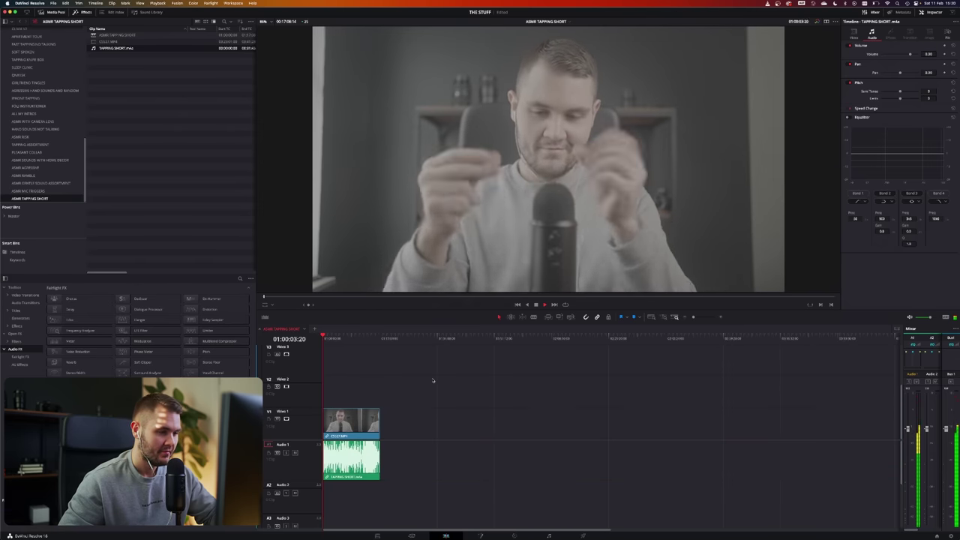
pyautogui.click(371, 338)
pyautogui.scroll(5, 494, 340)
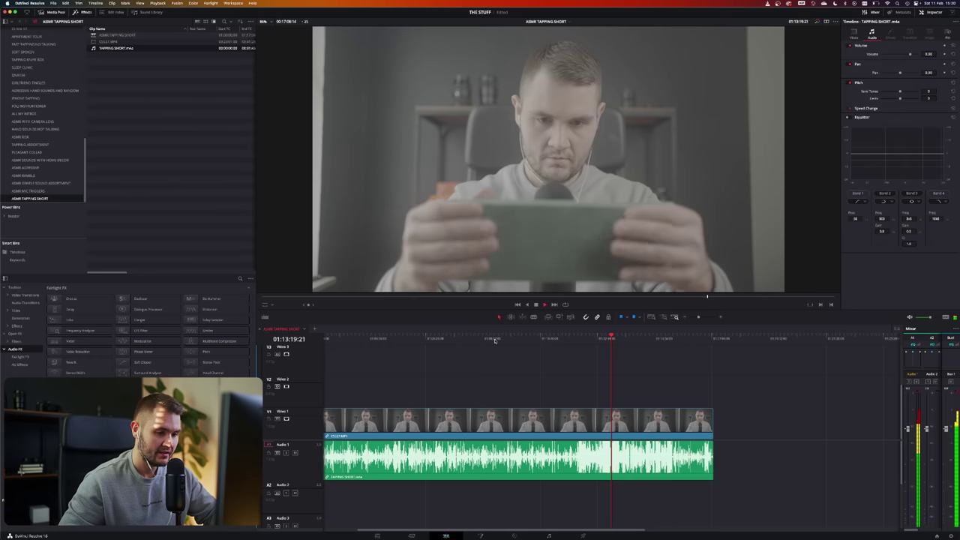
pyautogui.click(676, 339)
pyautogui.scroll(5, 669, 340)
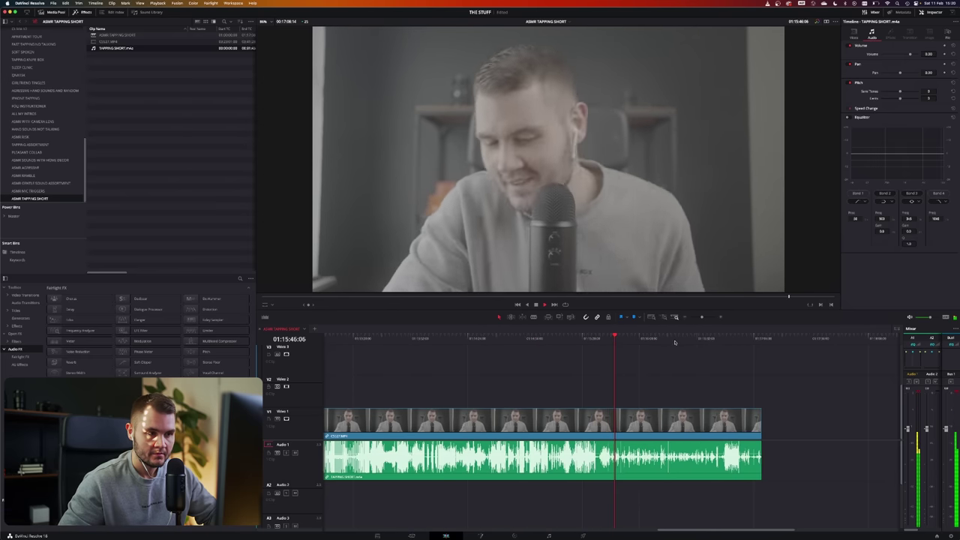
pyautogui.click(675, 338)
pyautogui.click(701, 338)
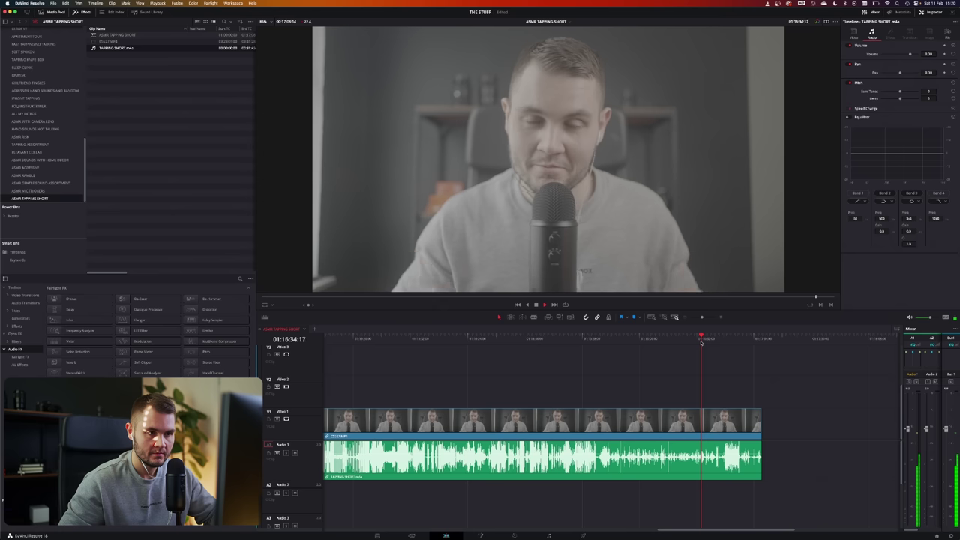
pyautogui.click(710, 340)
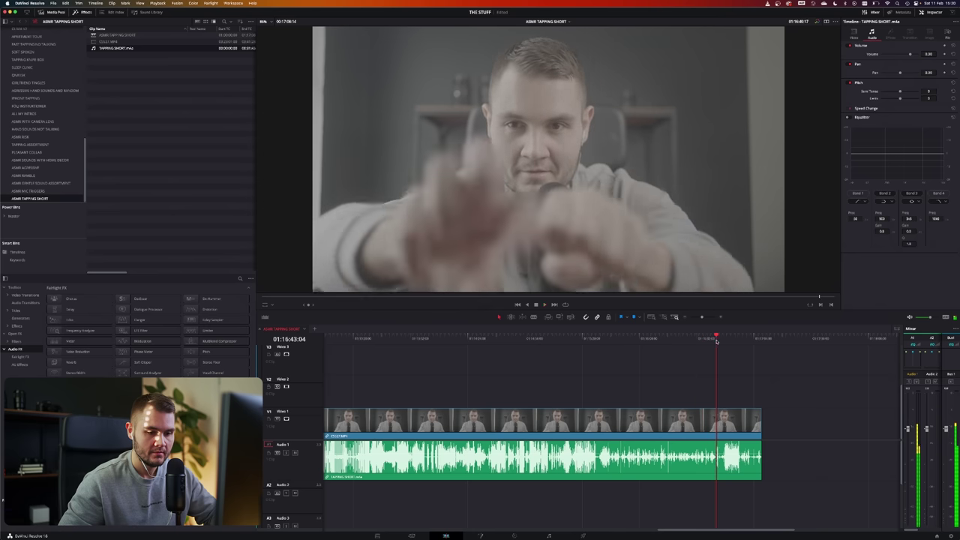
pyautogui.click(718, 340)
pyautogui.click(719, 340)
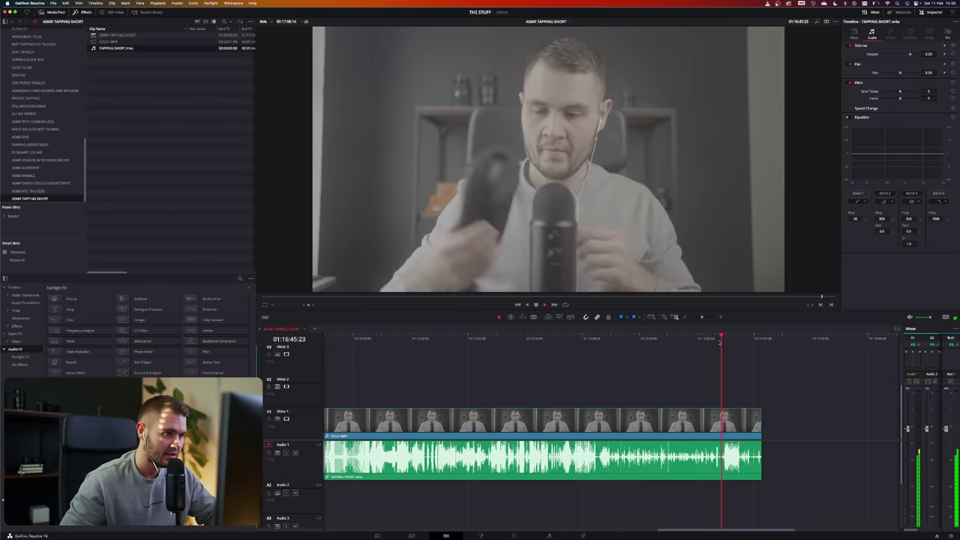
pyautogui.click(707, 340)
pyautogui.click(689, 340)
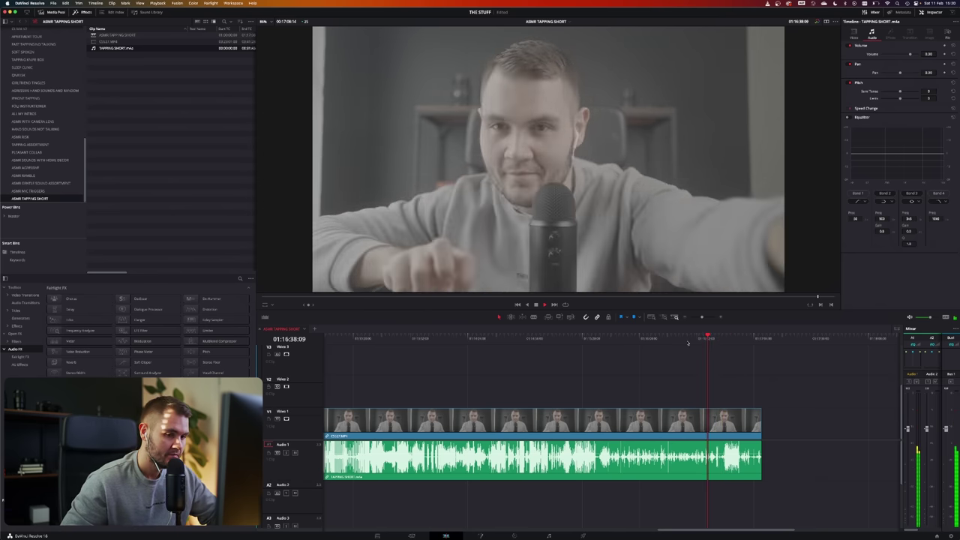
pyautogui.click(713, 340)
pyautogui.click(727, 340)
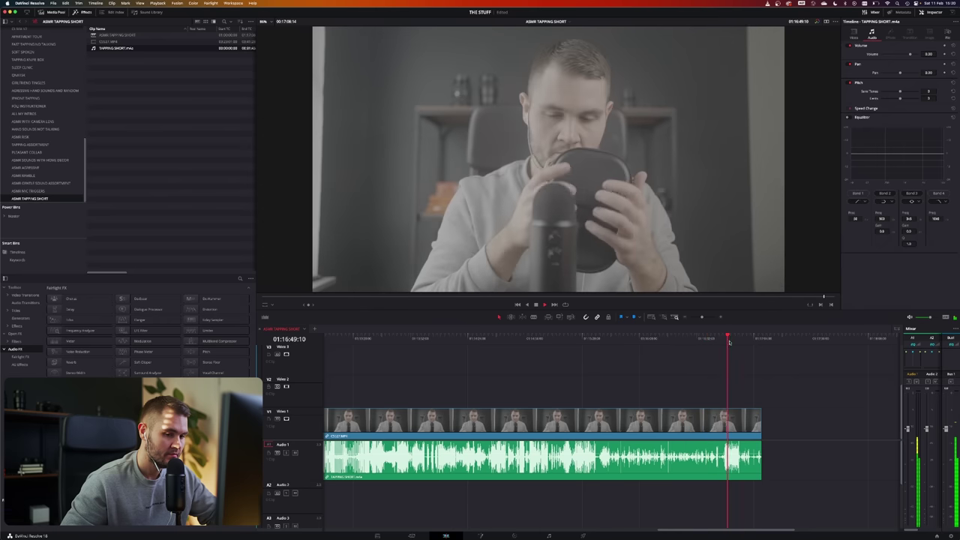
pyautogui.click(742, 339)
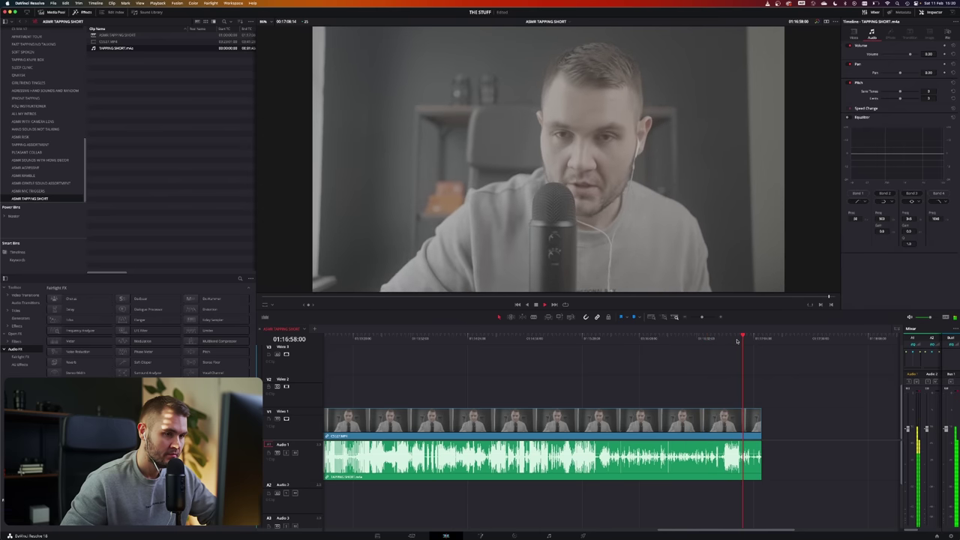
pyautogui.press('super+minus')
pyautogui.press('super+minus')
pyautogui.press('super+minus')
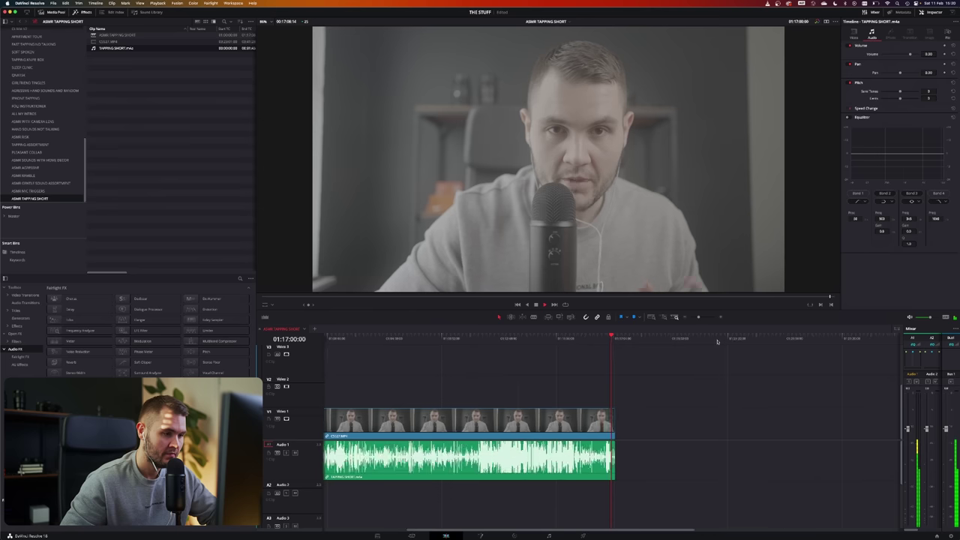
pyautogui.press('super+equal')
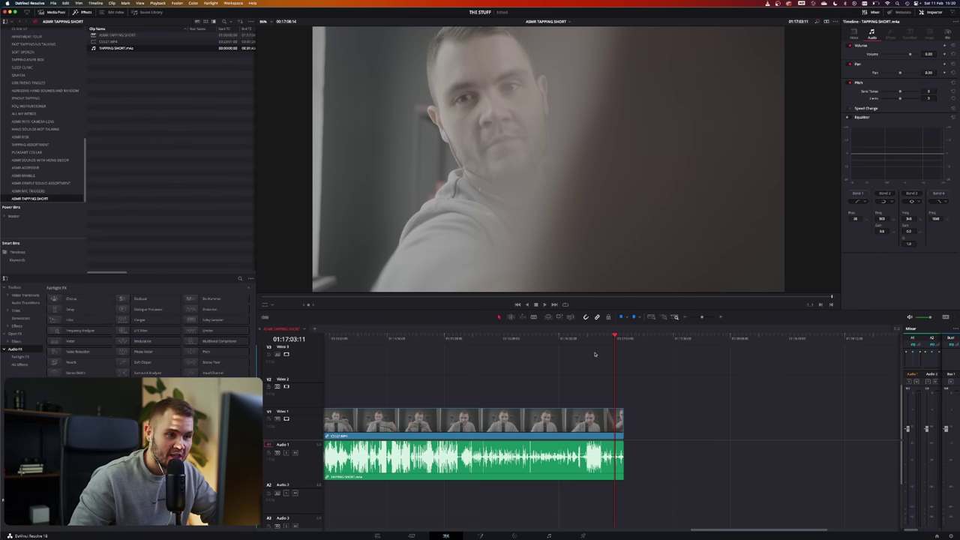
pyautogui.scroll(-3, 553, 367)
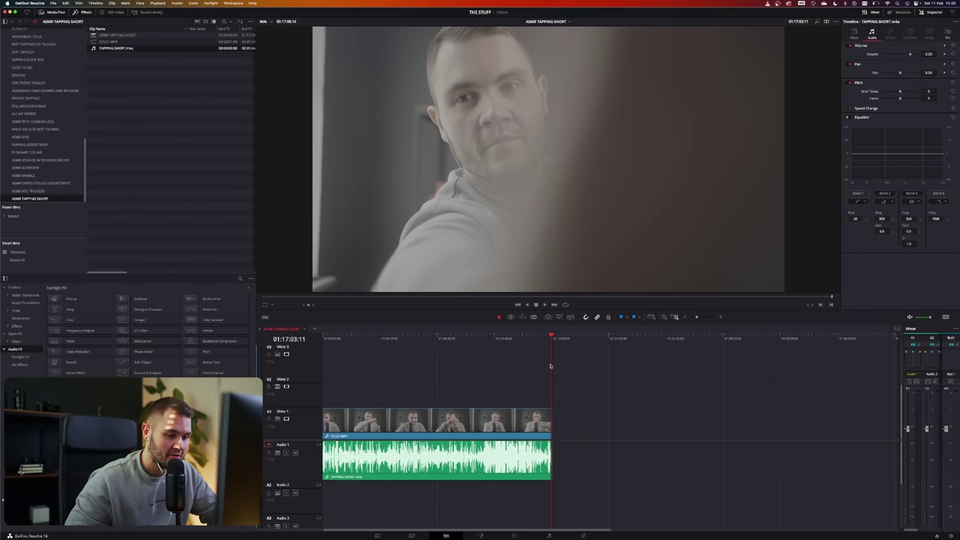
pyautogui.scroll(-3, 521, 398)
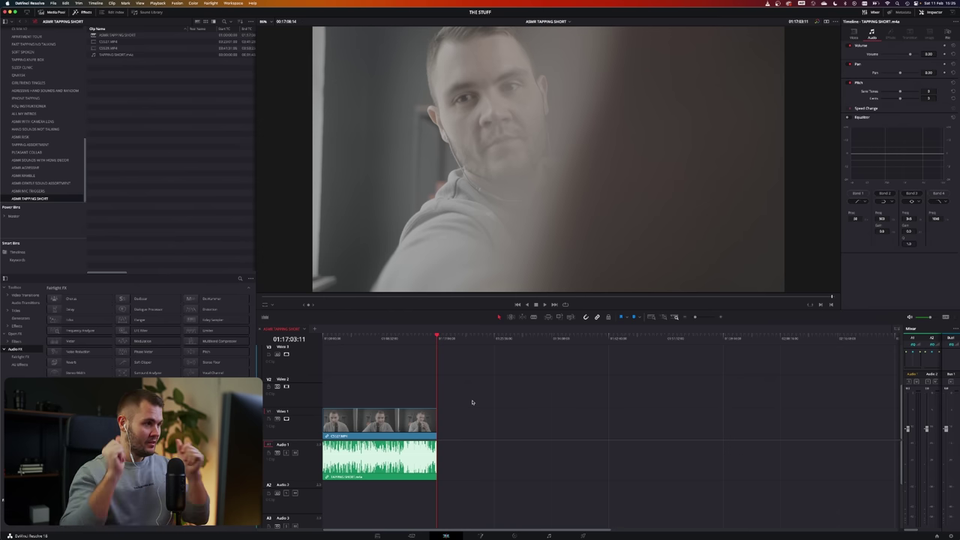
# Add the second camera MP4 to Video 1 and Audio 1 after the first clip, leaving a gap, and select the first clip.
pyautogui.click(400, 343)
pyautogui.press('super+equal')
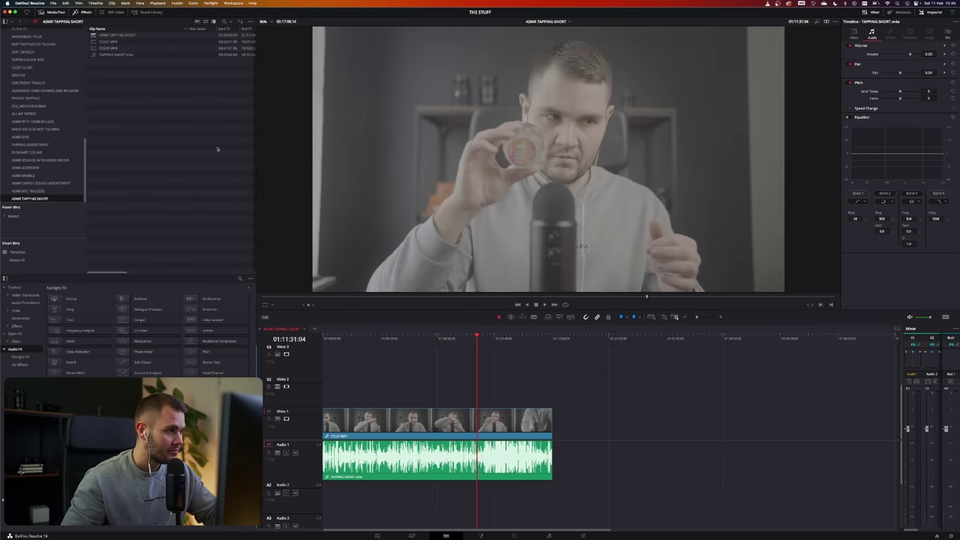
pyautogui.click(115, 48)
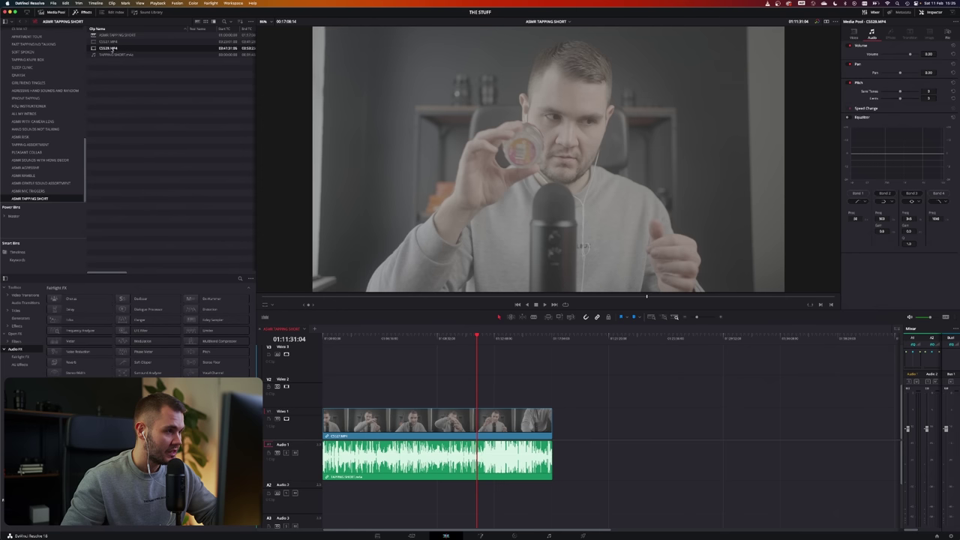
pyautogui.moveTo(111, 50); pyautogui.dragTo(704, 423)
pyautogui.click(480, 423)
pyautogui.press('super+minus')
pyautogui.press('super+minus')
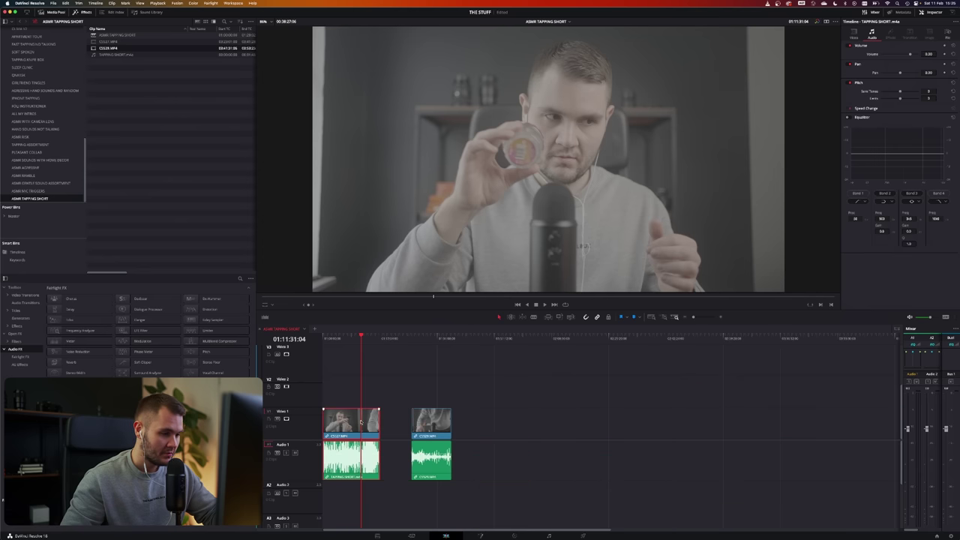
# Unlink the first clip's video and audio, move the second camera clip further along, and extend the external audio past the first video's end.
pyautogui.rightClick(361, 423)
pyautogui.click(375, 418)
pyautogui.moveTo(432, 425); pyautogui.dragTo(546, 425)
pyautogui.moveTo(380, 455); pyautogui.dragTo(423, 456)
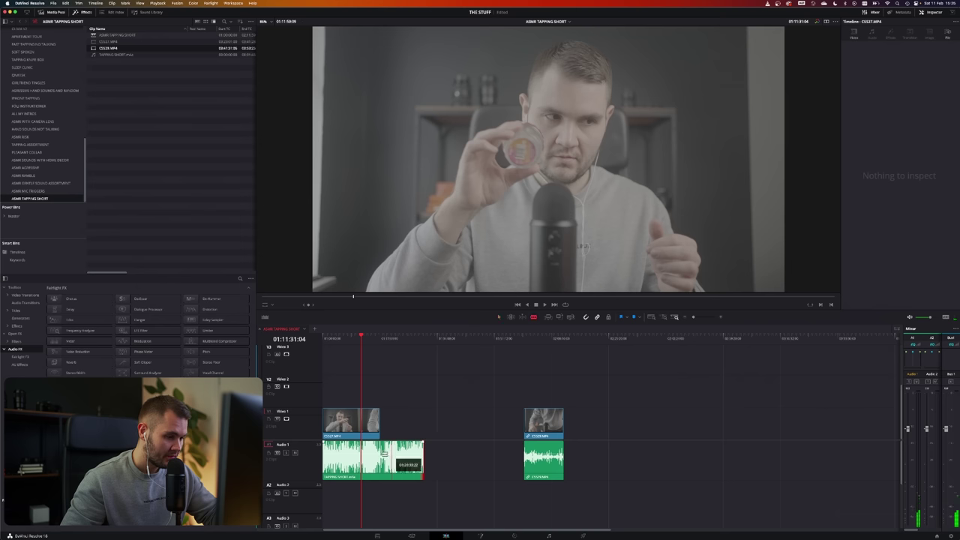
# Split off the external audio beyond the first video, move it past the second camera clip, and relink the first clip with its audio.
pyautogui.click(380, 453)
pyautogui.moveTo(406, 455); pyautogui.dragTo(615, 458)
pyautogui.moveTo(402, 473); pyautogui.dragTo(349, 426)
pyautogui.rightClick(349, 426)
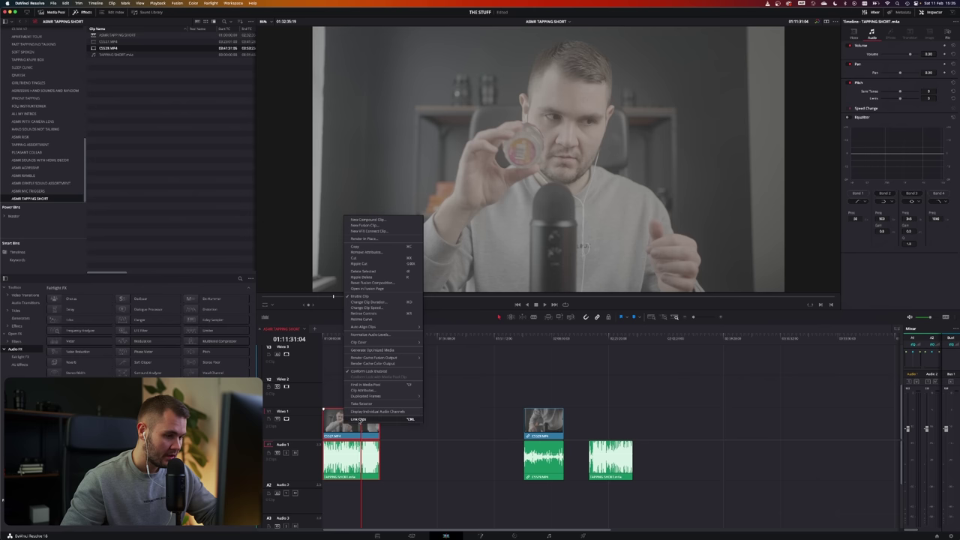
pyautogui.click(359, 420)
# Place the leftover external audio on Audio 2 beneath the second camera clip and auto-align them based on waveform.
pyautogui.moveTo(534, 424); pyautogui.dragTo(423, 424)
pyautogui.moveTo(608, 457); pyautogui.dragTo(429, 491)
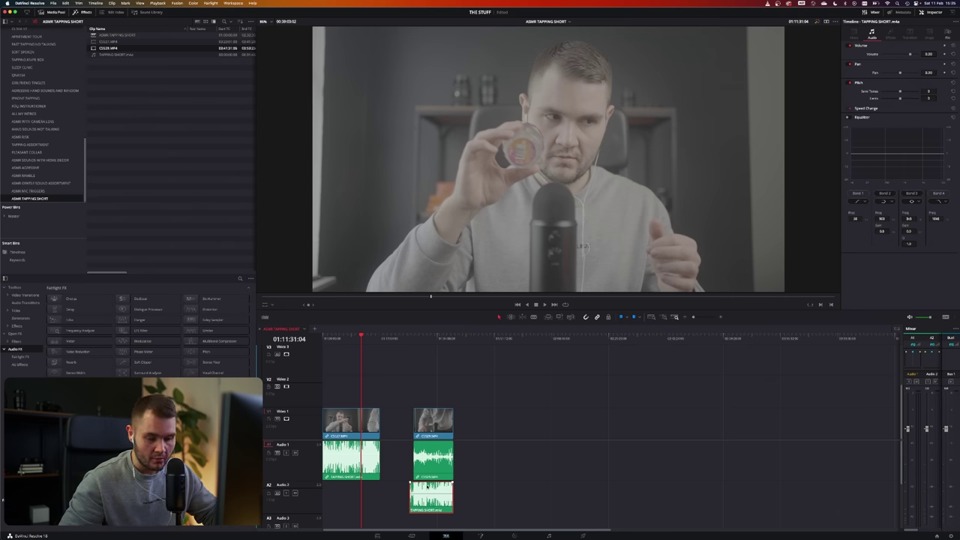
pyautogui.rightClick(439, 427)
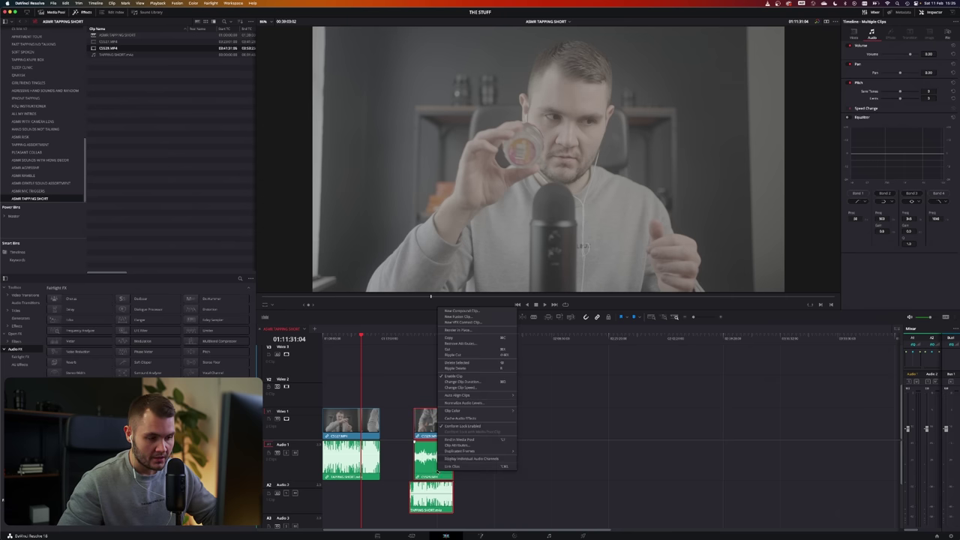
pyautogui.moveTo(506, 395)
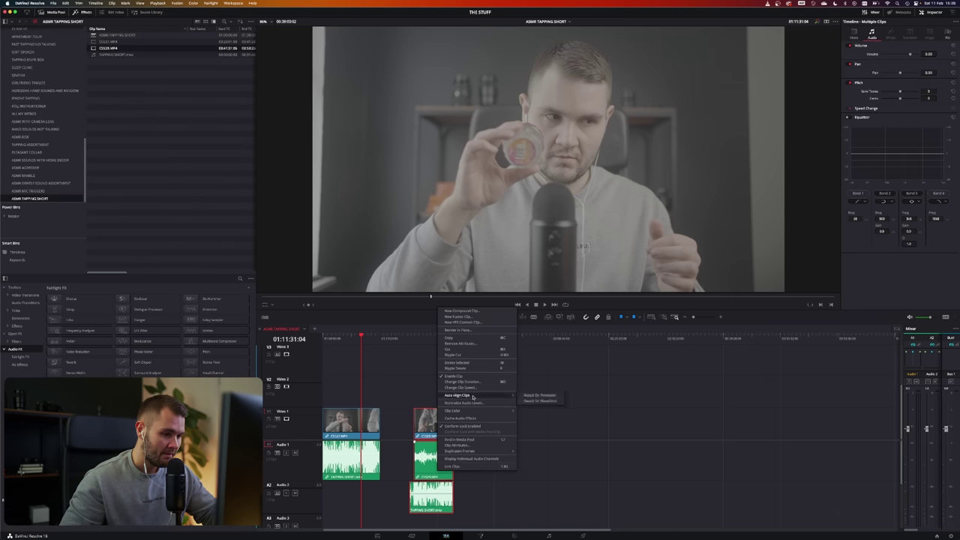
pyautogui.click(541, 404)
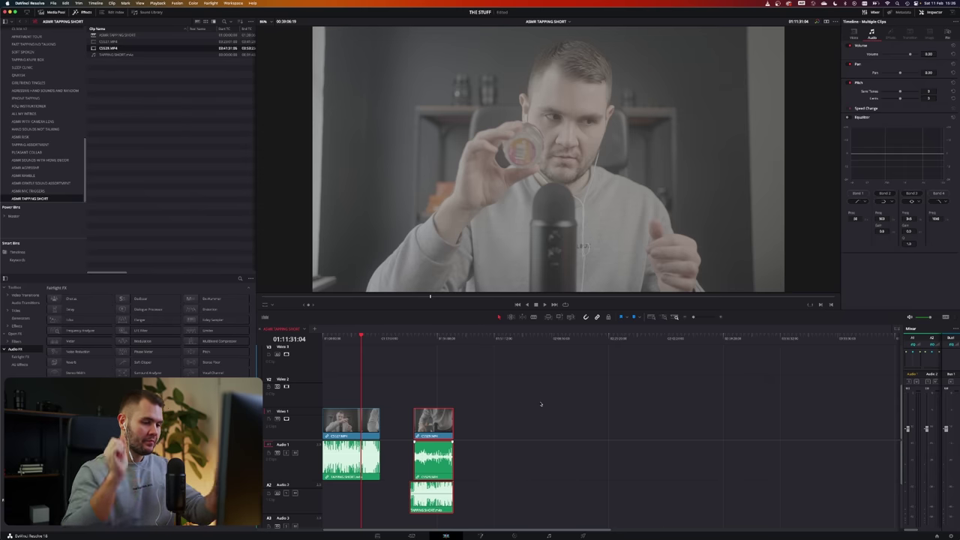
# Cut the external audio on Audio 2 at the start of the second video and delete the excess before it.
pyautogui.click(426, 336)
pyautogui.press('super+equal')
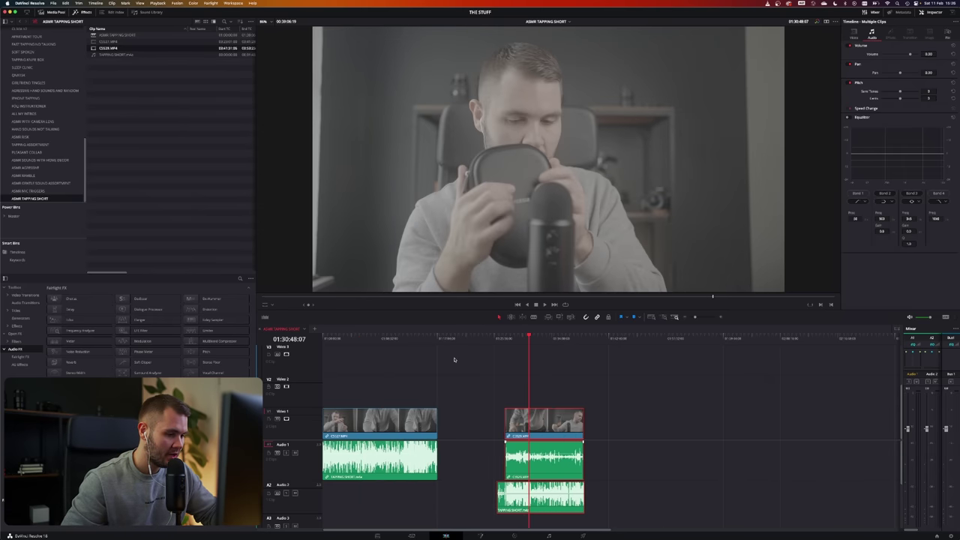
pyautogui.click(609, 417)
pyautogui.click(607, 418)
pyautogui.press('b')
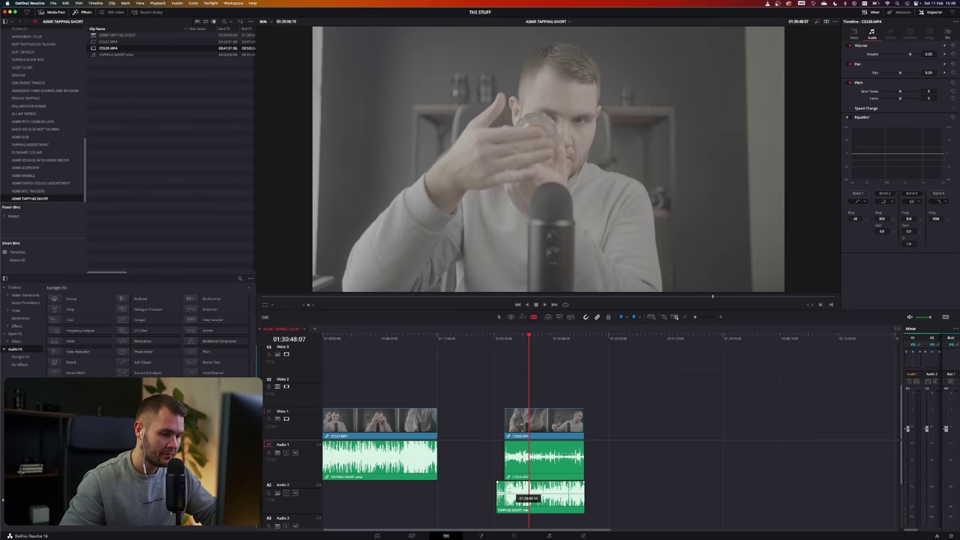
pyautogui.click(505, 492)
pyautogui.press('a')
pyautogui.click(501, 489)
pyautogui.press('BackSpace')
# Cut the external audio on Audio 2 at the end of the second video and delete the excess after it.
pyautogui.click(582, 340)
pyautogui.press('super+equal')
pyautogui.press('super+equal')
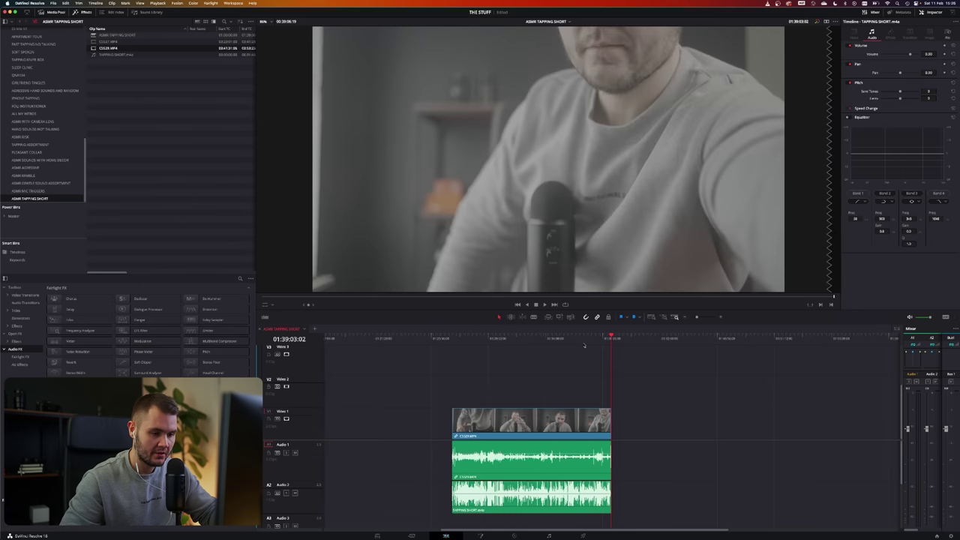
pyautogui.press('b')
pyautogui.click(613, 491)
pyautogui.press('a')
pyautogui.click(616, 489)
pyautogui.press('BackSpace')
# Unlink the second clip's video and camera audio, and delete the camera audio from Audio 1.
pyautogui.click(546, 452)
pyautogui.rightClick(537, 453)
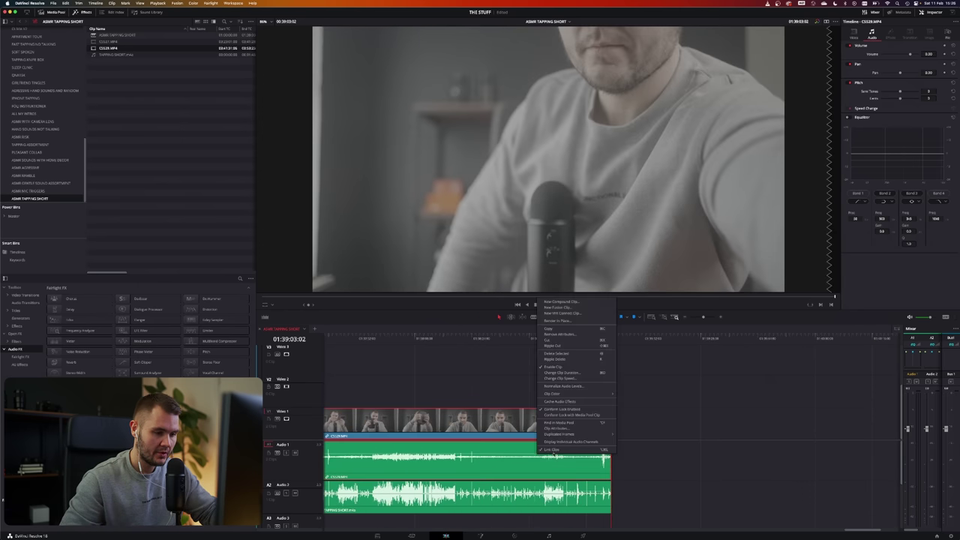
pyautogui.click(551, 451)
pyautogui.click(544, 463)
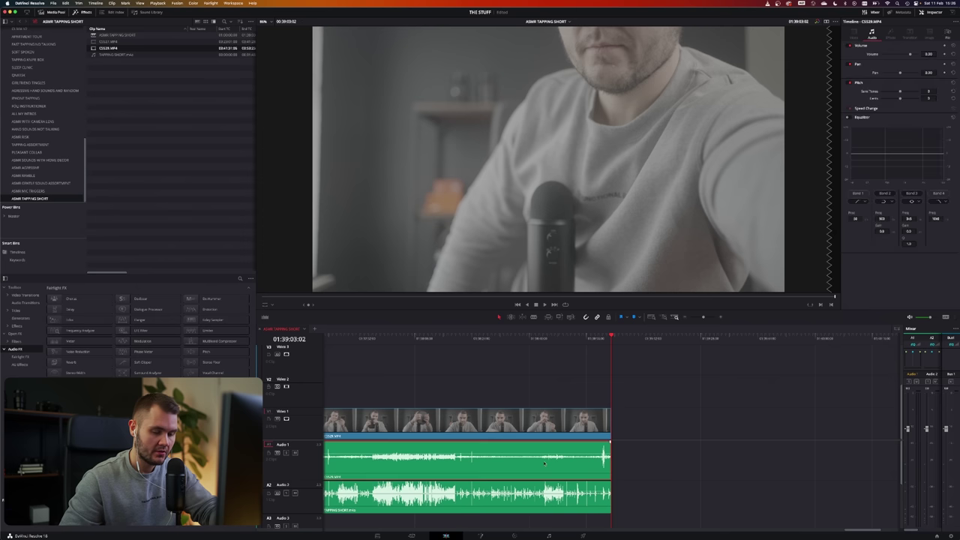
pyautogui.press('Delete')
# Move the external audio up to Audio 1, link it with the second video, and shift the pair closer to the first clip.
pyautogui.moveTo(482, 504); pyautogui.dragTo(488, 463)
pyautogui.rightClick(465, 426)
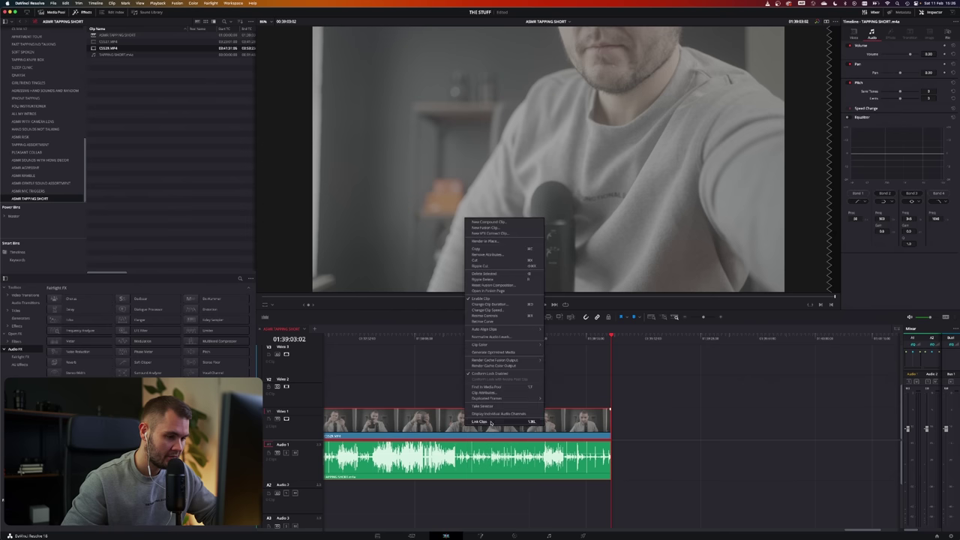
pyautogui.click(480, 421)
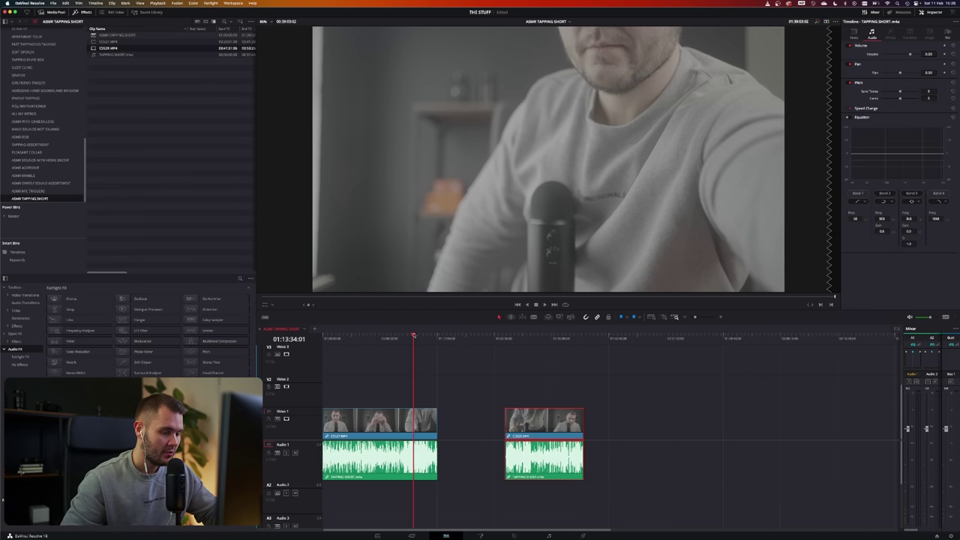
pyautogui.moveTo(554, 433); pyautogui.dragTo(493, 433)
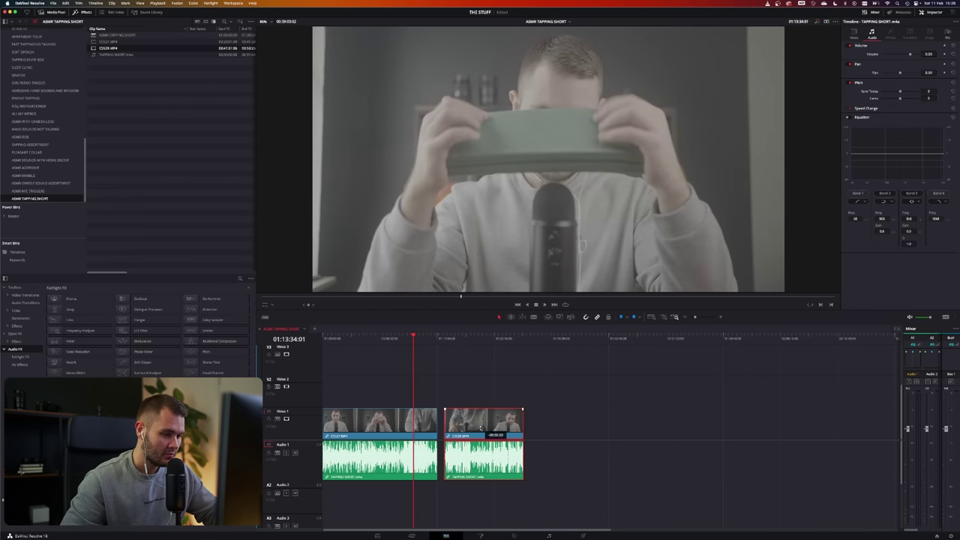
# Split the first clip near its end where the hand covers the lens, at 01:17:03:08, and delete the remainder.
pyautogui.click(433, 339)
pyautogui.press('super+equal')
pyautogui.press('super+equal')
pyautogui.press('super+equal')
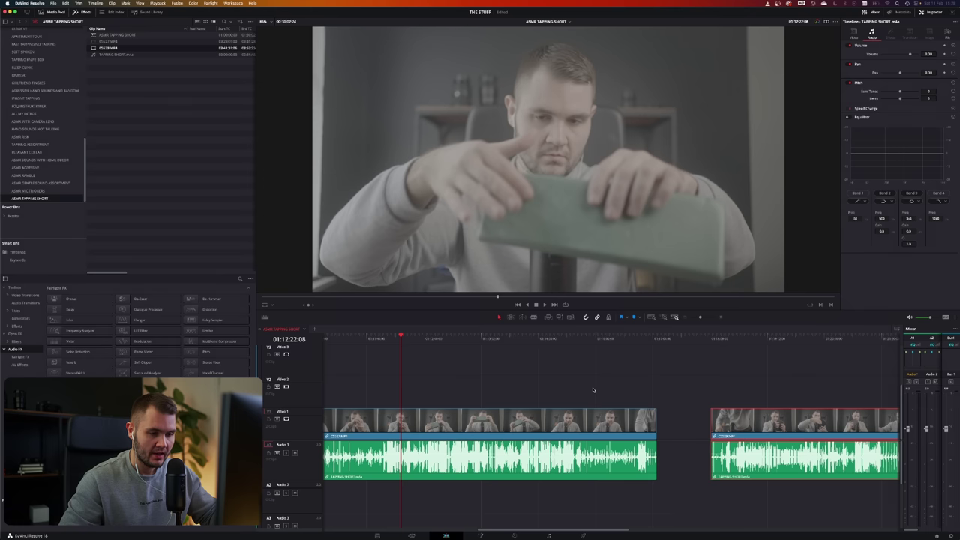
pyautogui.click(593, 390)
pyautogui.click(611, 339)
pyautogui.press('space')
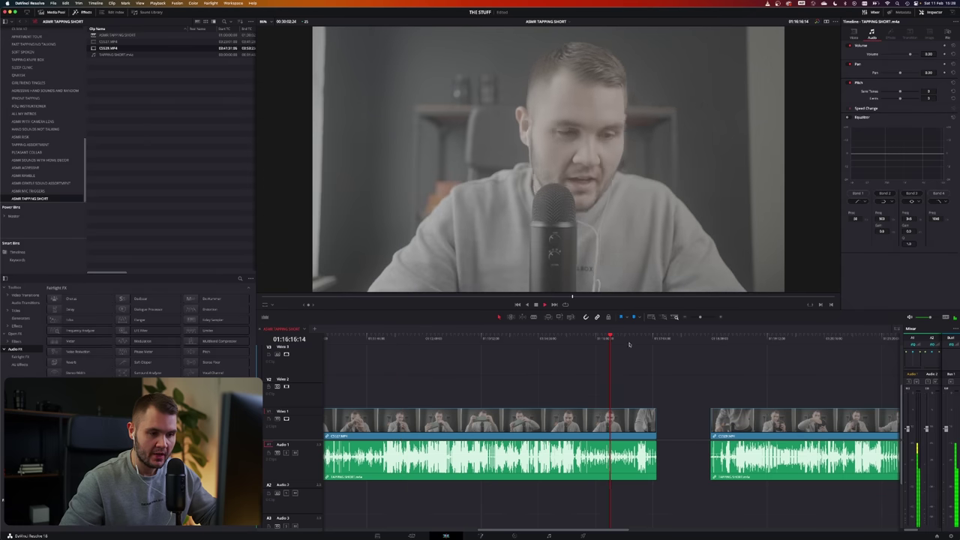
pyautogui.click(640, 340)
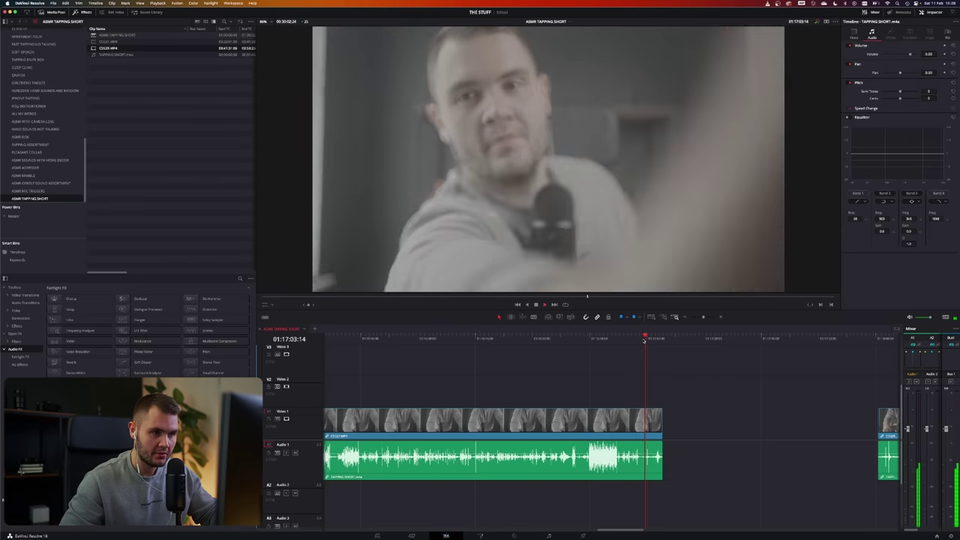
pyautogui.click(629, 338)
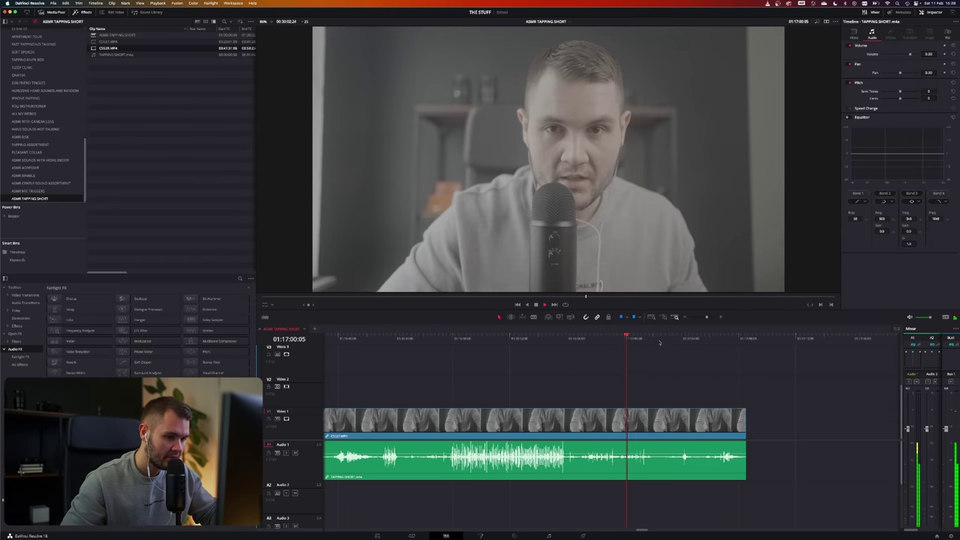
pyautogui.click(655, 338)
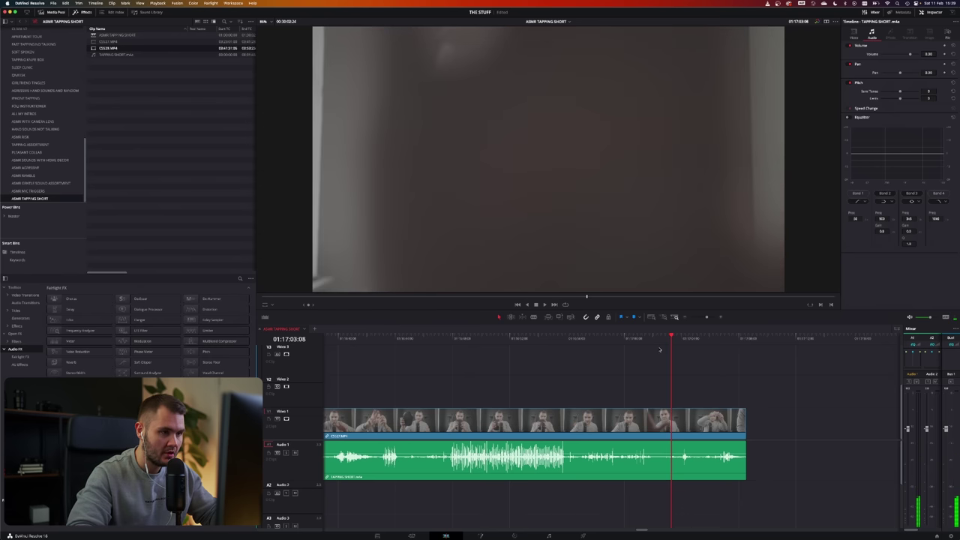
pyautogui.press('b')
pyautogui.click(675, 420)
pyautogui.press('a')
pyautogui.click(695, 420)
pyautogui.press('BackSpace')
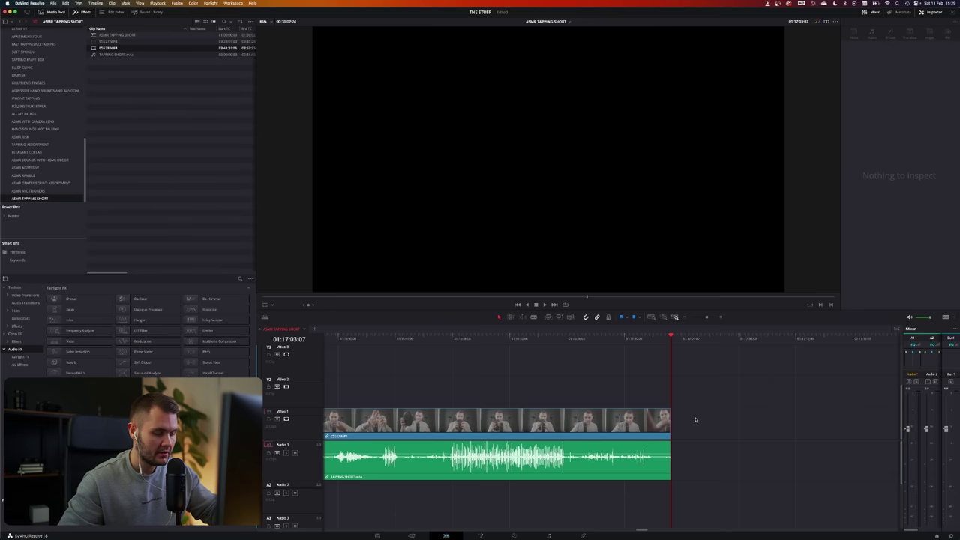
# Close the gap by moving the linked second clip directly against the end of the first clip.
pyautogui.press('super+minus')
pyautogui.press('super+minus')
pyautogui.moveTo(872, 423); pyautogui.dragTo(640, 425)
# Split the second clip where the hand covers the lens, at 01:17:13:16, delete the part before it, and close the gap.
pyautogui.press('space')
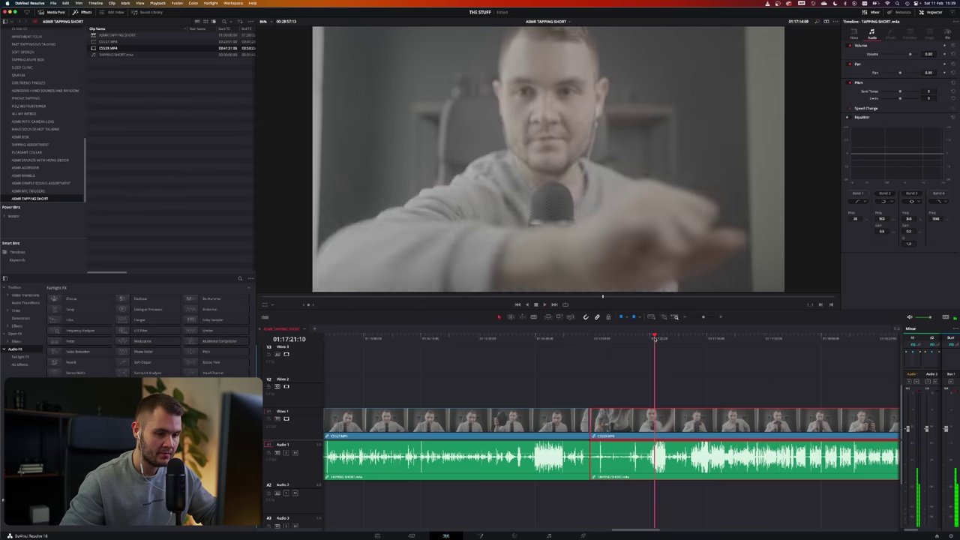
pyautogui.moveTo(656, 339); pyautogui.dragTo(617, 339)
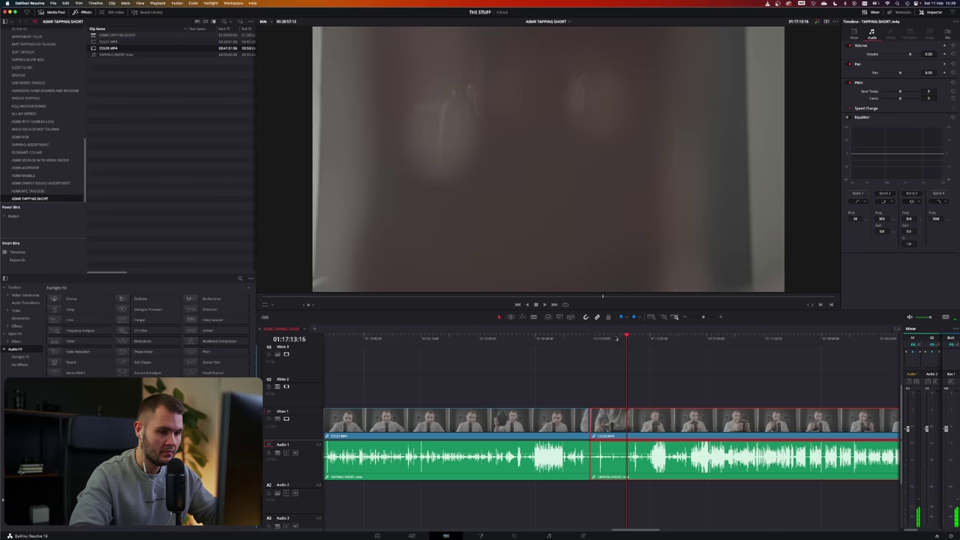
pyautogui.press('b')
pyautogui.click(627, 413)
pyautogui.press('a')
pyautogui.click(607, 413)
pyautogui.press('Delete')
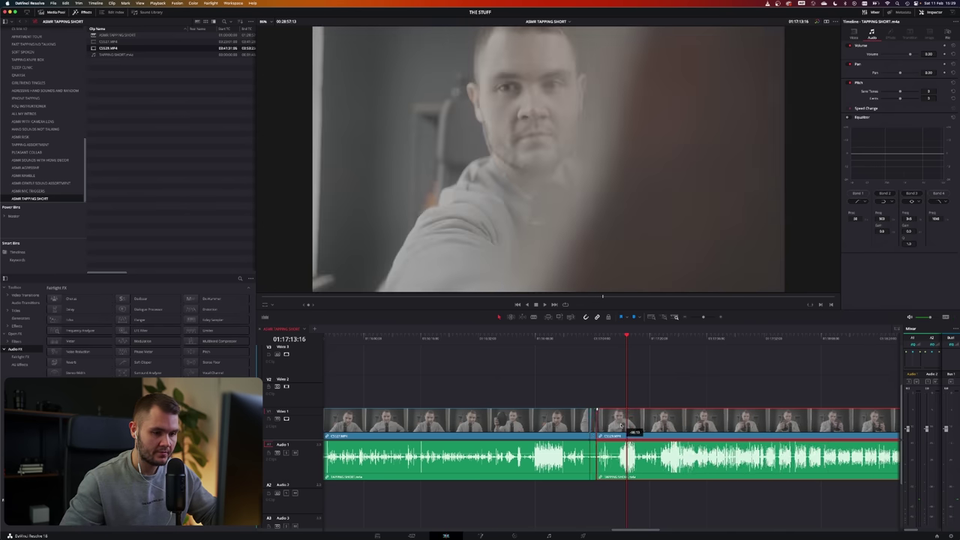
# Play the join between the two clips and add the shortest preset cross dissolve at the cut.
pyautogui.click(574, 337)
pyautogui.press('space')
pyautogui.press('super+equal')
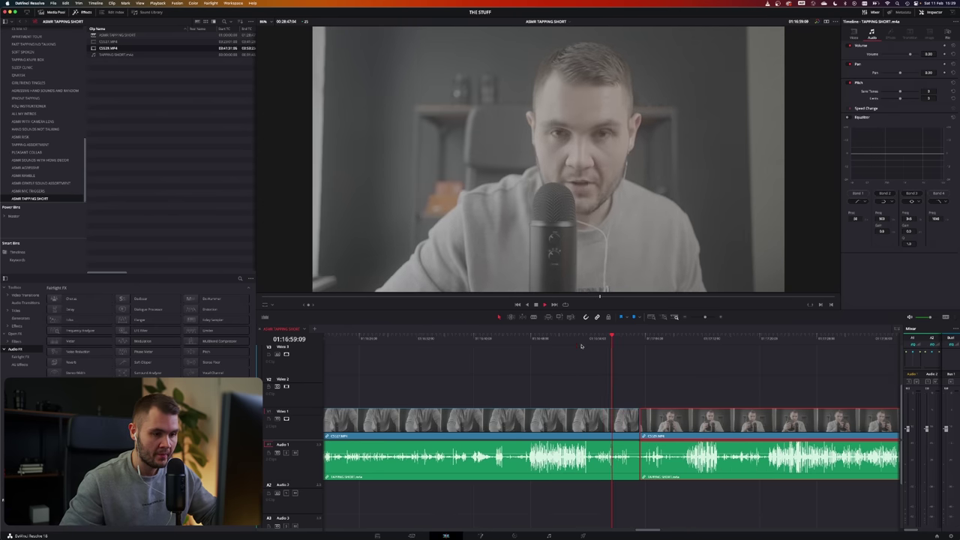
pyautogui.click(635, 340)
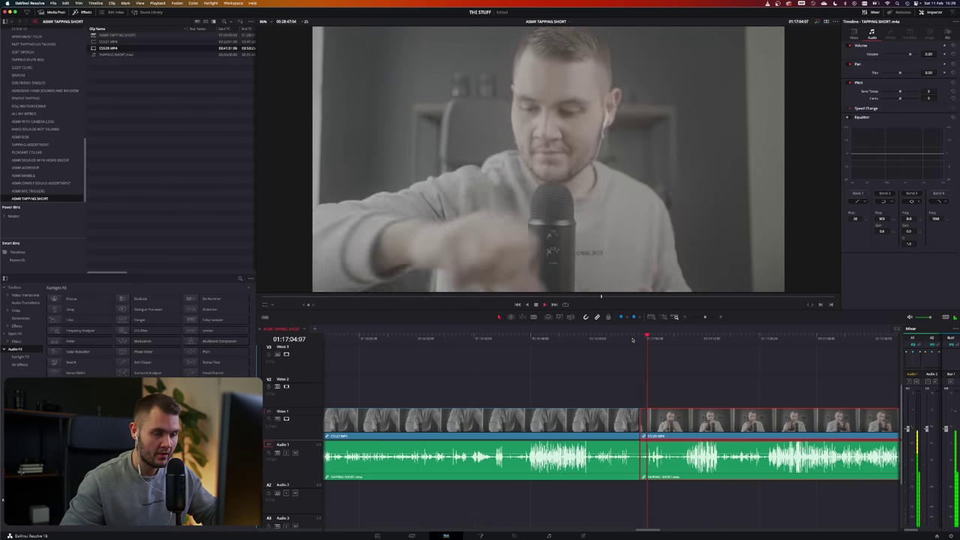
pyautogui.click(633, 339)
pyautogui.press('super+equal')
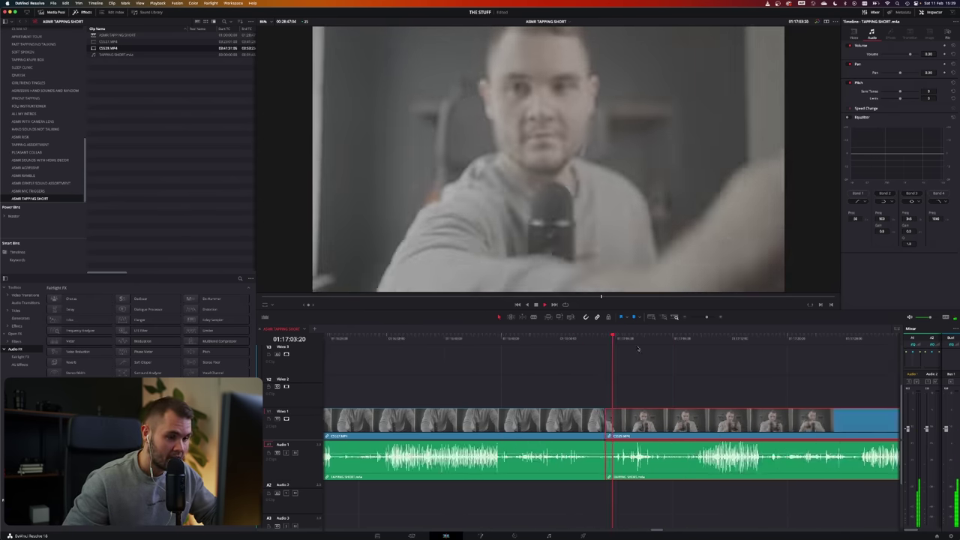
pyautogui.rightClick(595, 418)
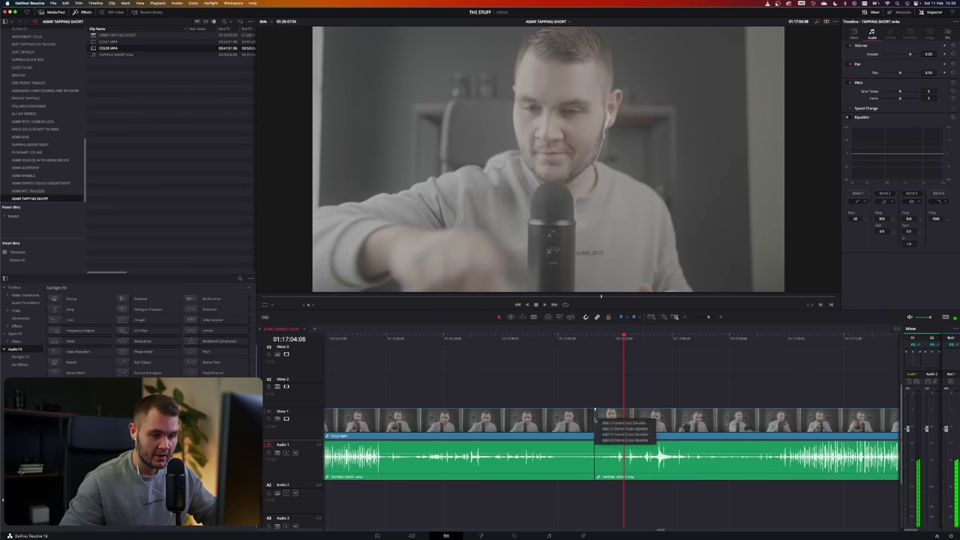
pyautogui.click(623, 423)
# Replay the hand-over-lens transition and shorten the video cross dissolve and its audio crossfade, setting the dissolve to 2 frames.
pyautogui.click(589, 340)
pyautogui.press('space')
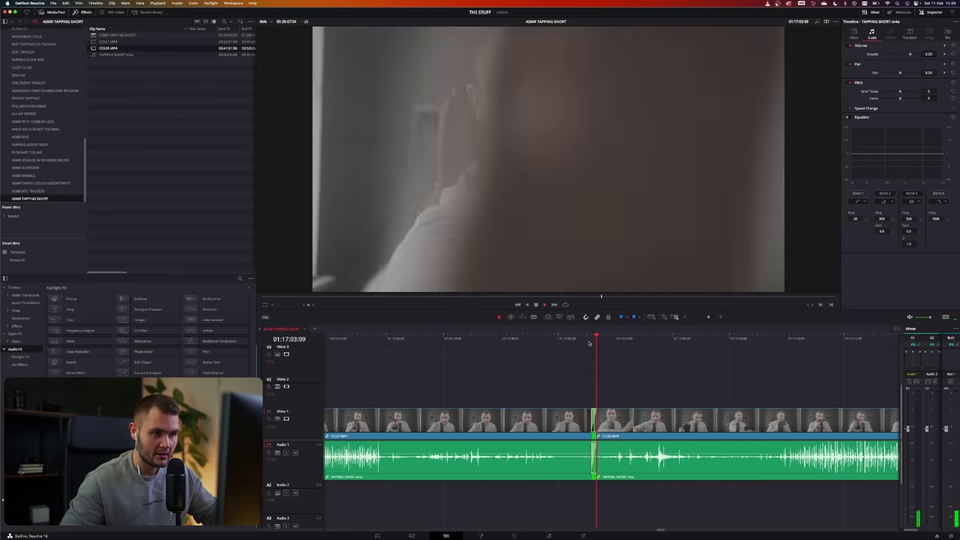
pyautogui.click(582, 339)
pyautogui.press('super+equal')
pyautogui.press('super+equal')
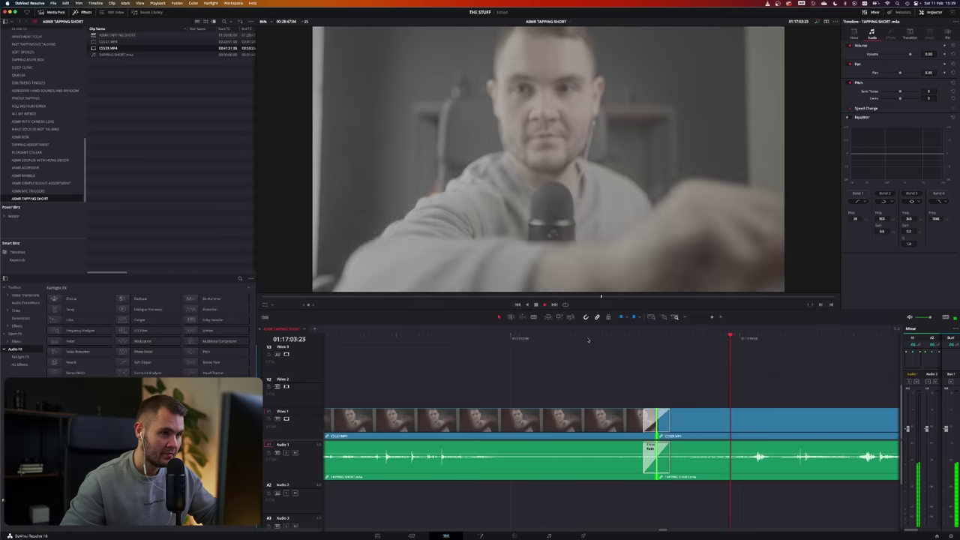
pyautogui.click(589, 340)
pyautogui.click(590, 341)
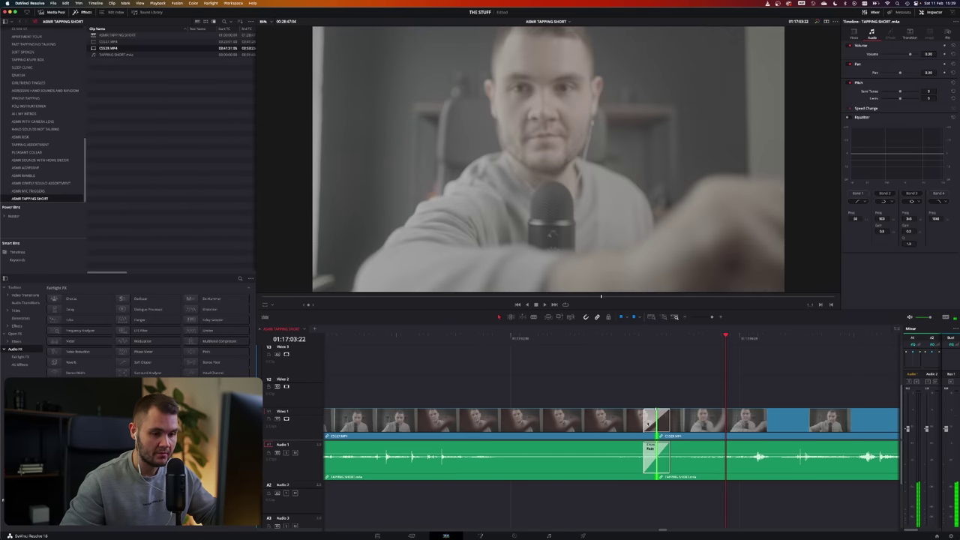
pyautogui.moveTo(645, 422); pyautogui.dragTo(656, 421)
# Play several points in the last few minutes of the second clip to look for a suitable ending.
pyautogui.press('super+minus')
pyautogui.press('super+minus')
pyautogui.press('super+minus')
pyautogui.press('super+minus')
pyautogui.press('super+minus')
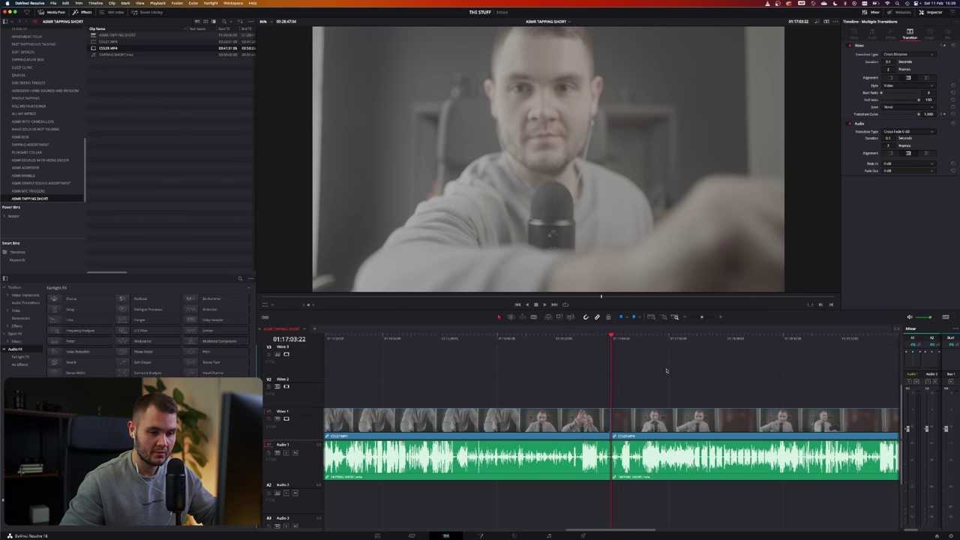
pyautogui.hotkey('ctrl', '-')
pyautogui.click(684, 339)
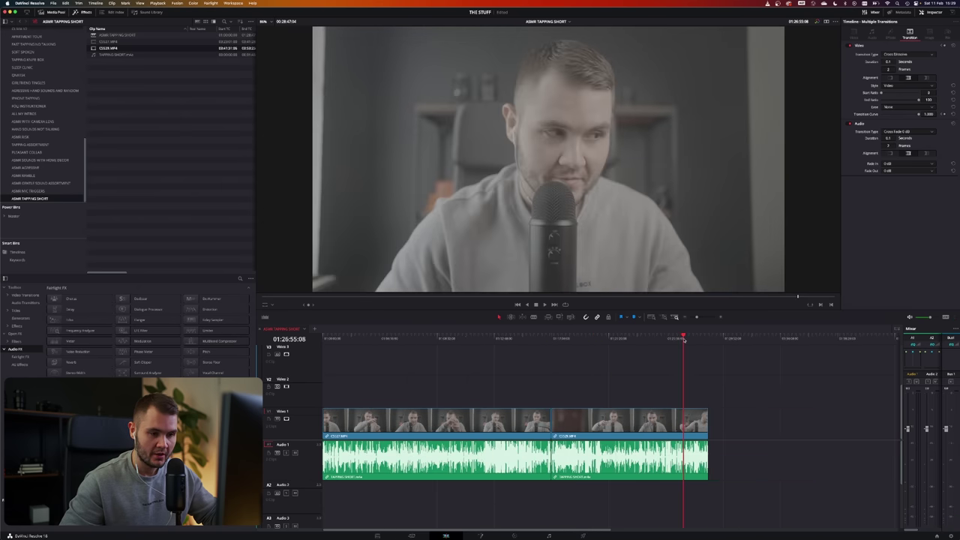
pyautogui.press('space')
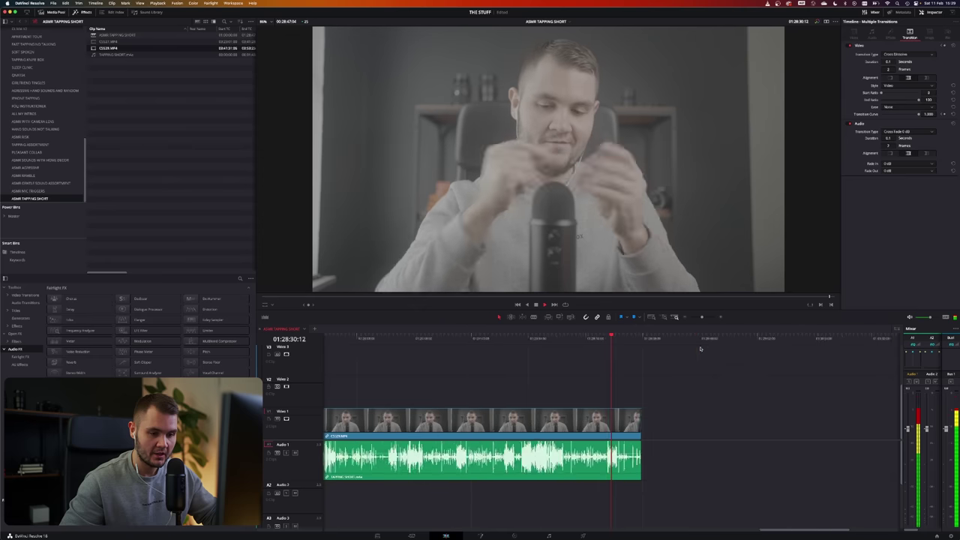
pyautogui.press('super+equal')
pyautogui.press('super+minus')
pyautogui.press('super+minus')
pyautogui.click(555, 341)
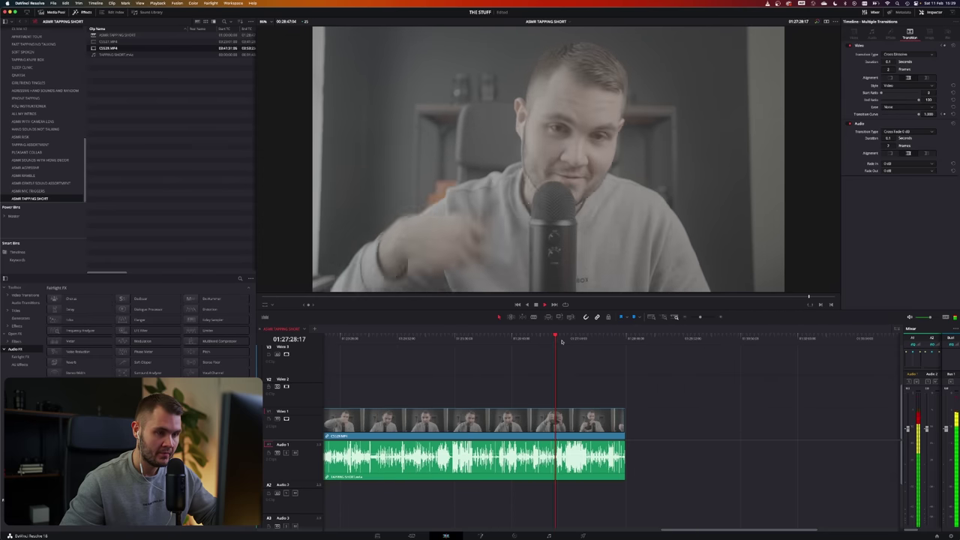
pyautogui.press('super+equal')
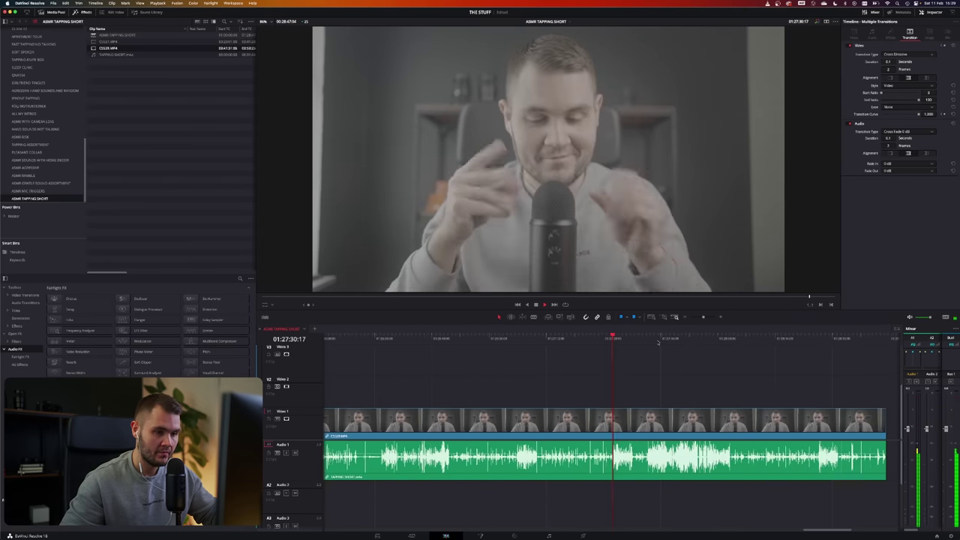
# Skim the second clip's tapping passages between about 01:27:07 and 01:28:04 for a place to end the video.
pyautogui.click(628, 340)
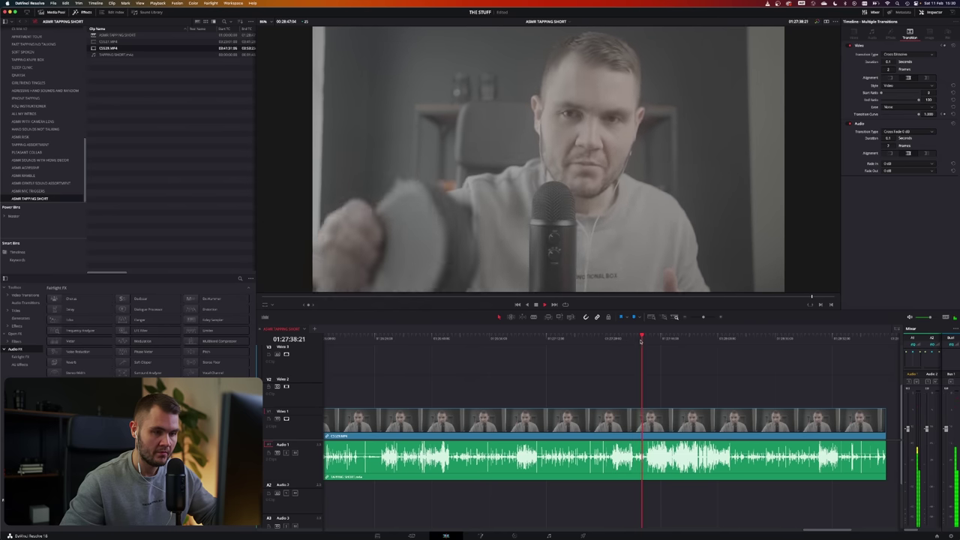
pyautogui.click(658, 340)
pyautogui.click(674, 340)
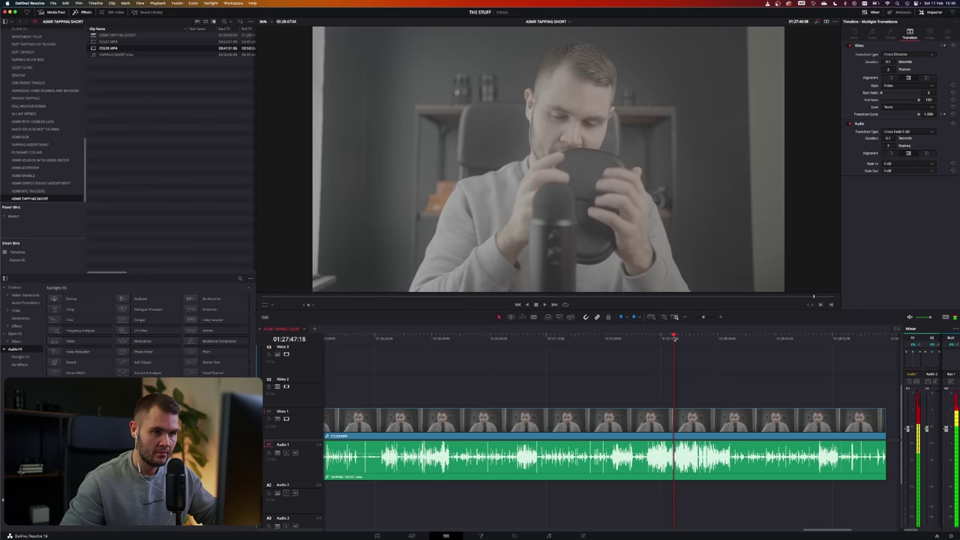
pyautogui.click(688, 339)
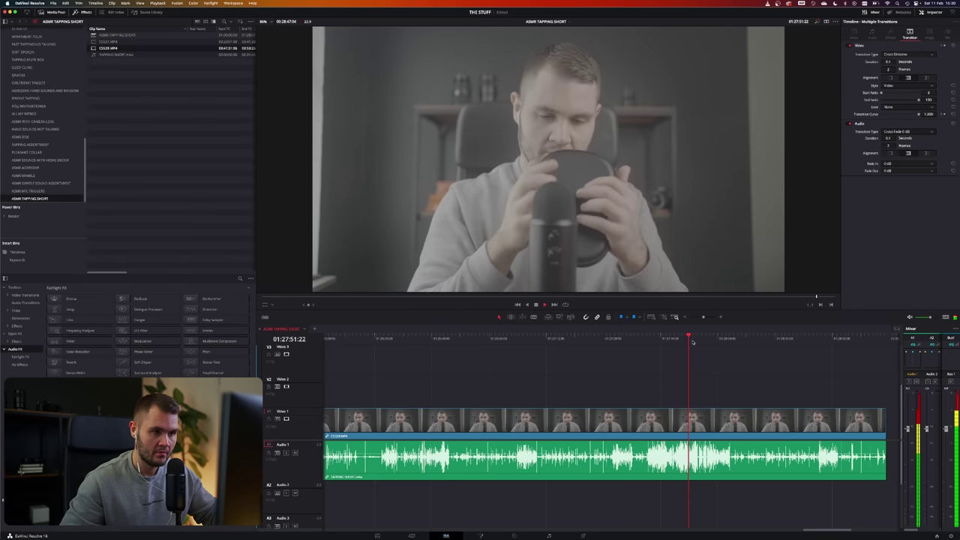
pyautogui.click(704, 339)
pyautogui.click(724, 339)
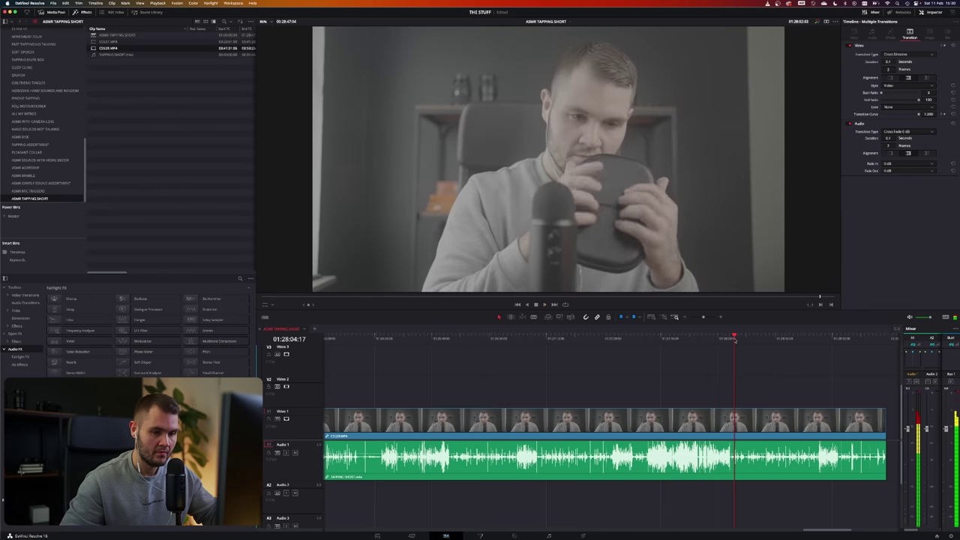
pyautogui.click(623, 339)
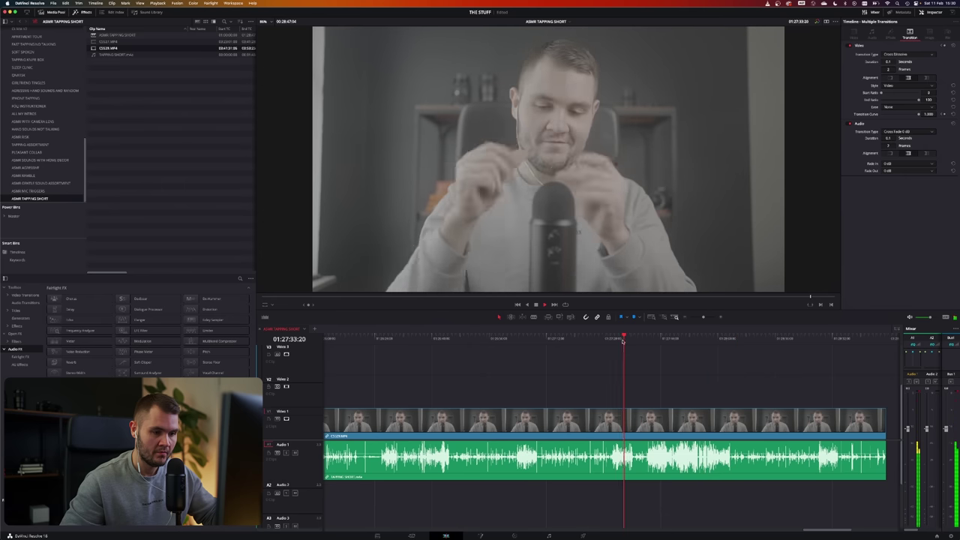
pyautogui.click(527, 339)
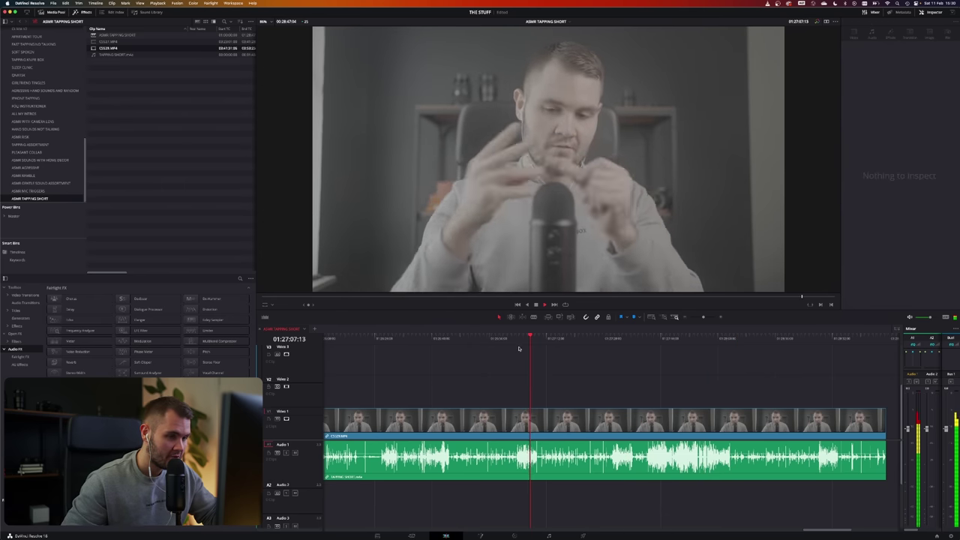
# Search earlier in the second clip's final section for the moment when the hand covers the lens.
pyautogui.click(488, 339)
pyautogui.click(464, 339)
pyautogui.moveTo(464, 342); pyautogui.dragTo(582, 340)
pyautogui.press('space')
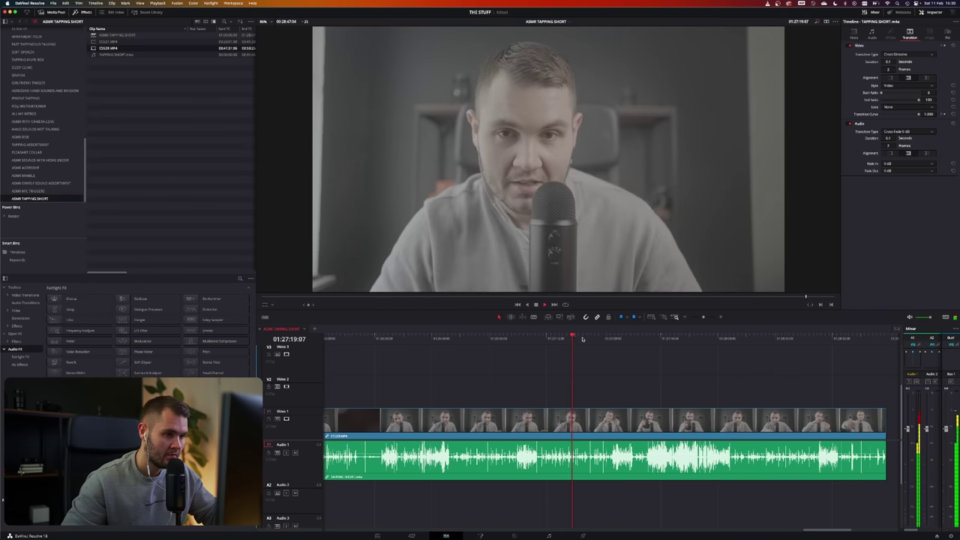
pyautogui.click(587, 339)
pyautogui.click(597, 339)
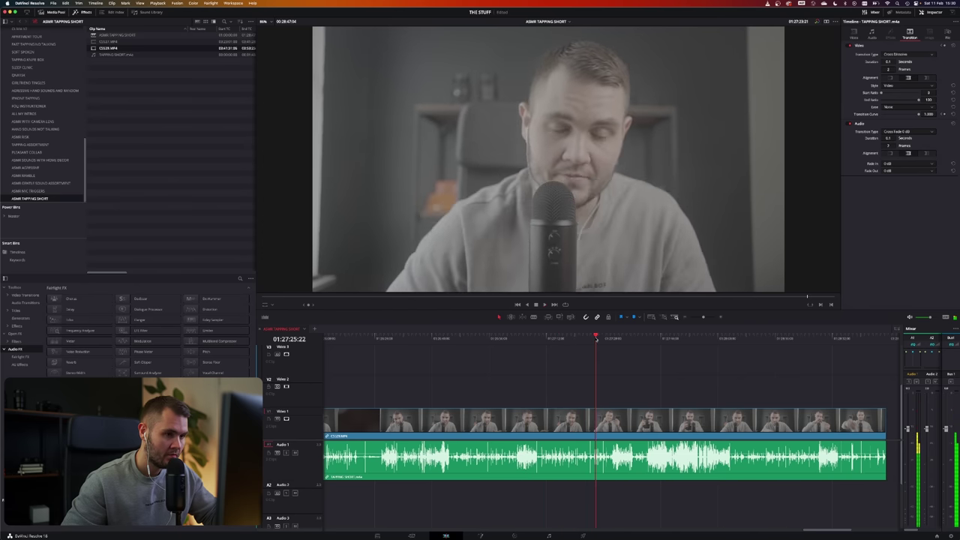
pyautogui.click(610, 339)
pyautogui.press('super+minus')
pyautogui.moveTo(492, 338)
pyautogui.mouseDown()
pyautogui.moveTo(439, 341)
pyautogui.moveTo(484, 341)
pyautogui.mouseUp()
pyautogui.press('super+equal')
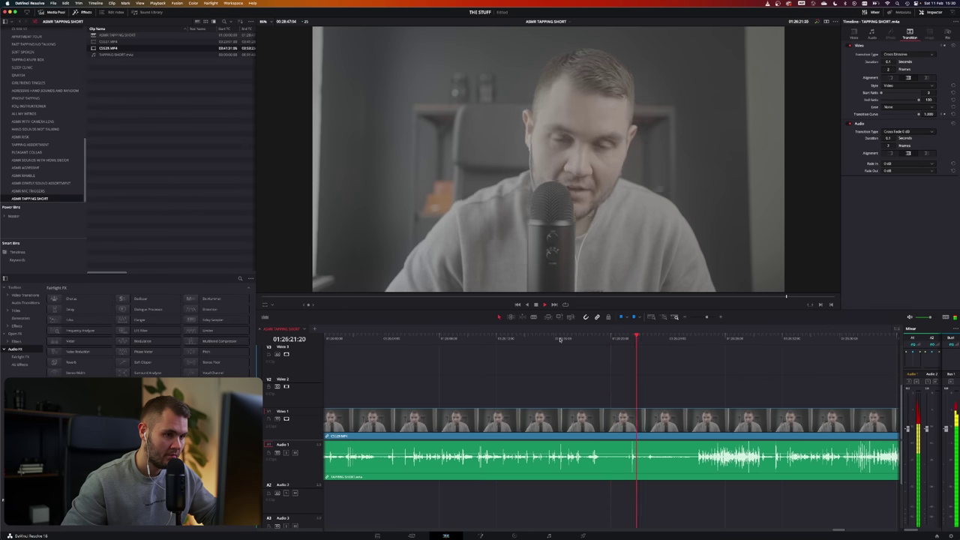
# Split the second clip at 01:26:23:13, where the hand covers the lens, and delete everything after the cut.
pyautogui.press('space')
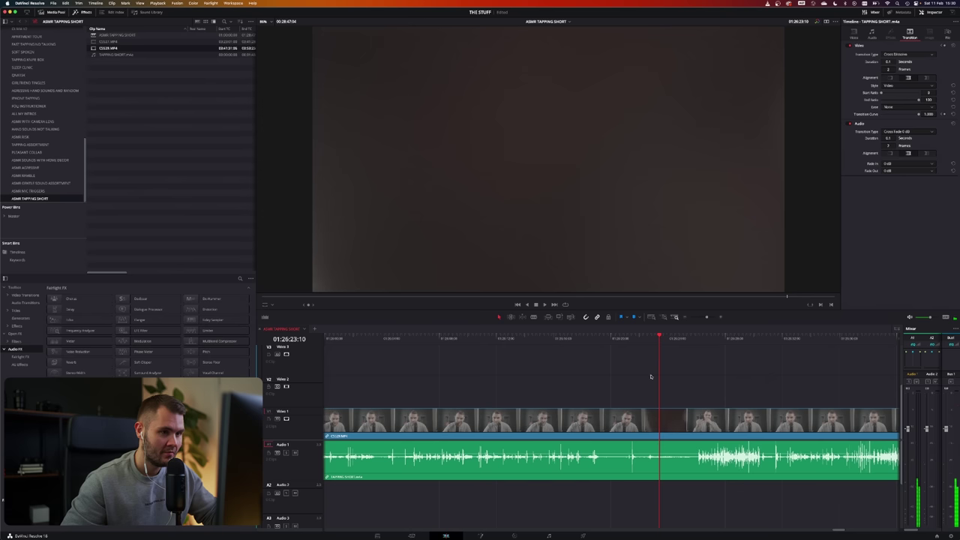
pyautogui.press('b')
pyautogui.click(666, 418)
pyautogui.press('a')
pyautogui.click(665, 418)
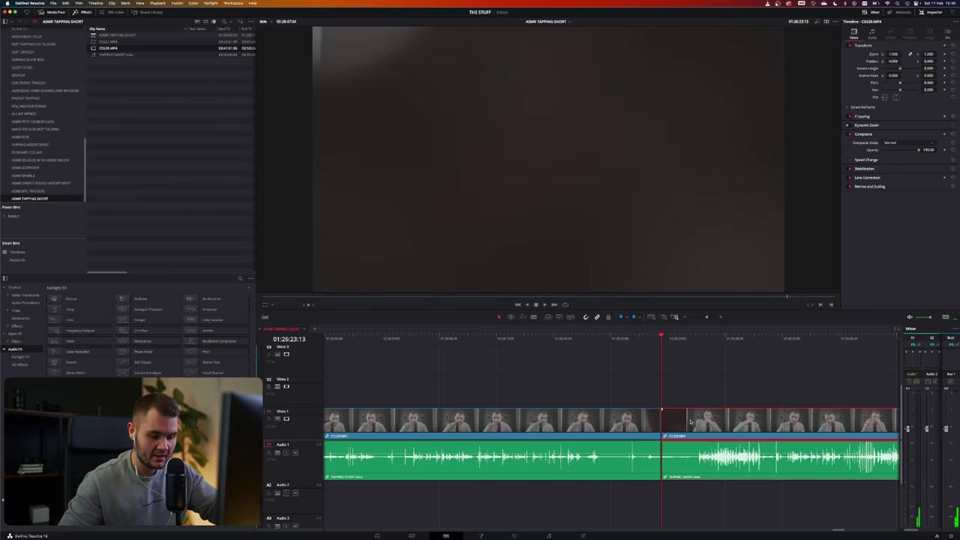
pyautogui.press('Delete')
# Add short fade-outs to the end of the second clip's video and audio, and play the ending.
pyautogui.moveTo(660, 410)
pyautogui.mouseDown()
pyautogui.moveTo(650, 409)
pyautogui.moveTo(663, 409)
pyautogui.mouseUp()
pyautogui.moveTo(660, 441); pyautogui.dragTo(652, 443)
pyautogui.click(649, 337)
pyautogui.scroll(3, 624, 399)
pyautogui.press('space')
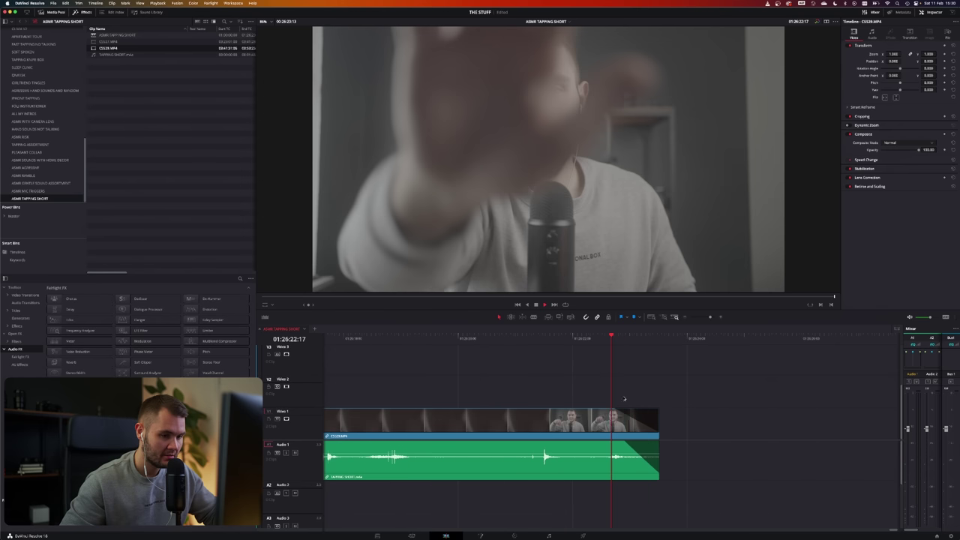
pyautogui.scroll(-5, 624, 399)
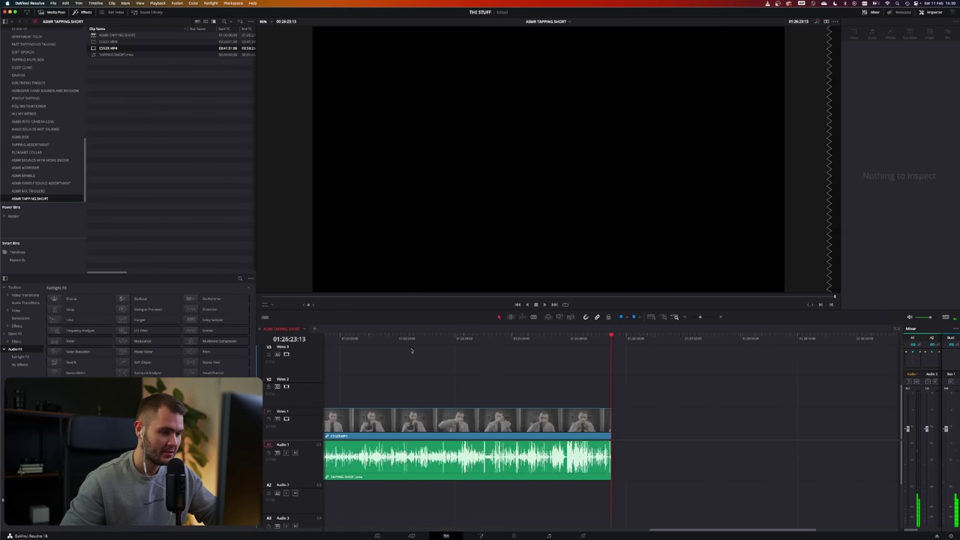
# Play the edited timeline from its beginning and around 01:04:24 to check the picture and the stereo sound.
pyautogui.scroll(-5, 412, 351)
pyautogui.click(392, 339)
pyautogui.moveTo(392, 339); pyautogui.dragTo(323, 340)
pyautogui.scroll(-5, 382, 348)
pyautogui.scroll(-3, 382, 348)
pyautogui.scroll(5, 340, 347)
pyautogui.press('space')
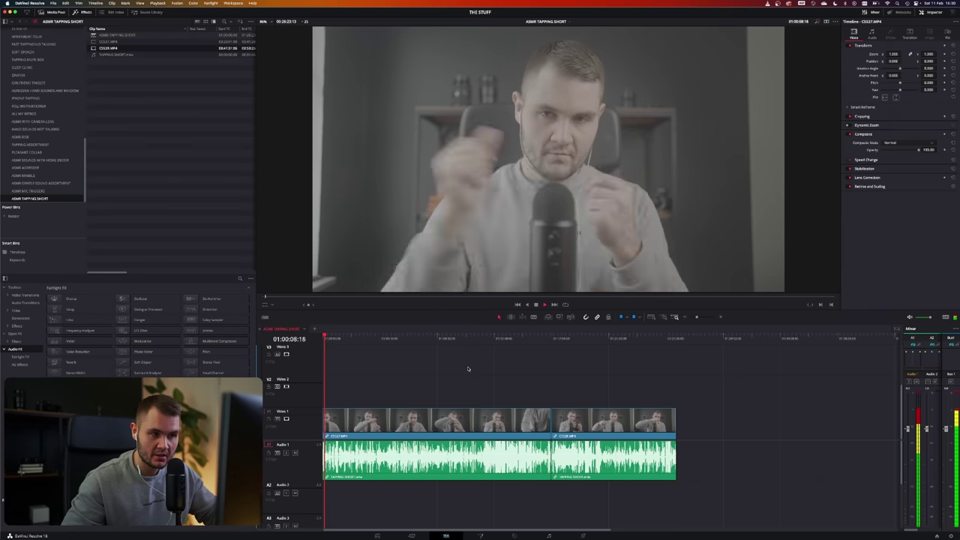
pyautogui.click(381, 339)
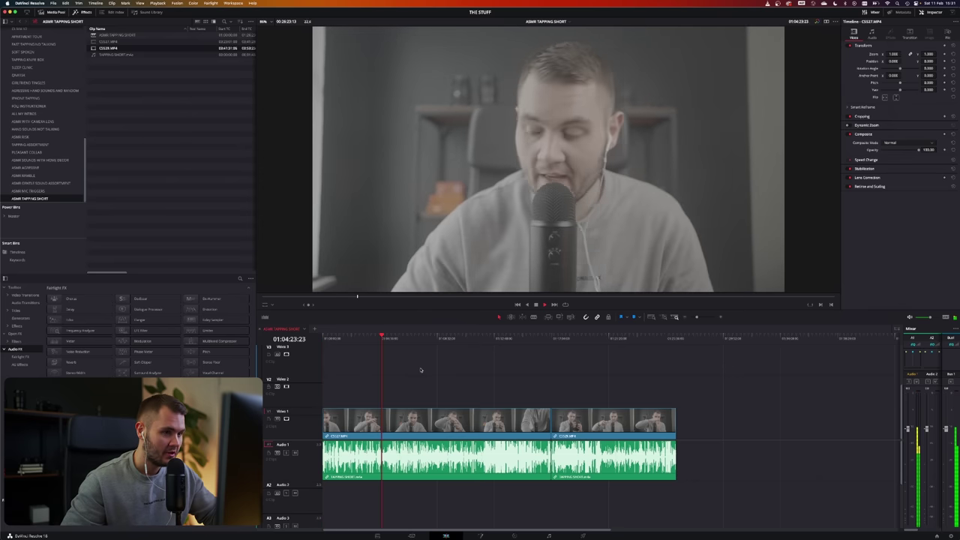
pyautogui.press('space')
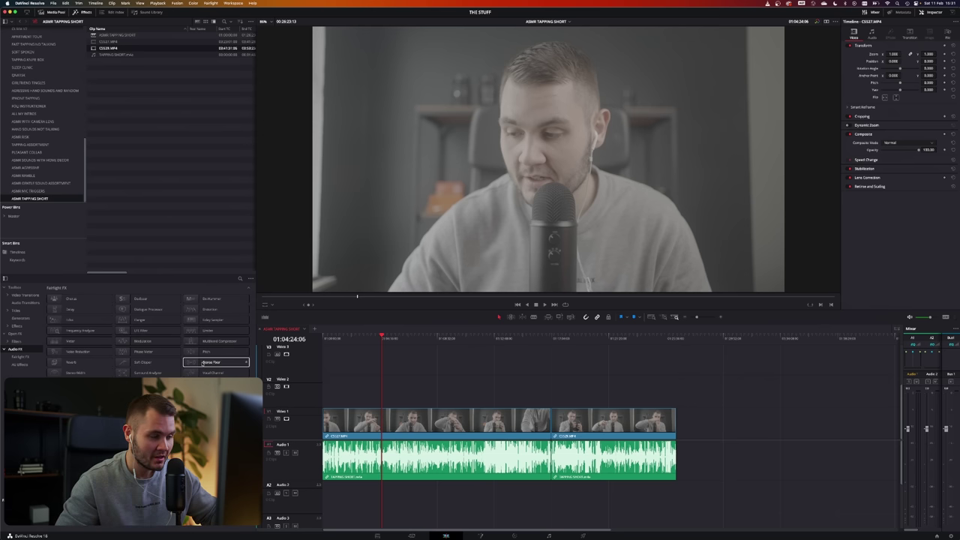
# Apply the Stereo Fixer effect to both audio clips, choosing the format that swaps the channels on the first clip.
pyautogui.moveTo(215, 364); pyautogui.dragTo(364, 458)
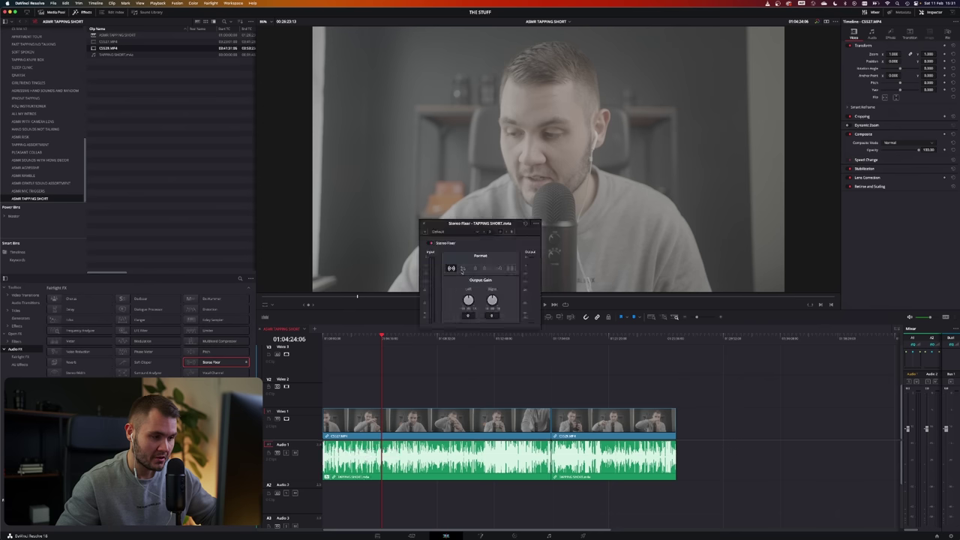
pyautogui.click(462, 268)
pyautogui.click(423, 223)
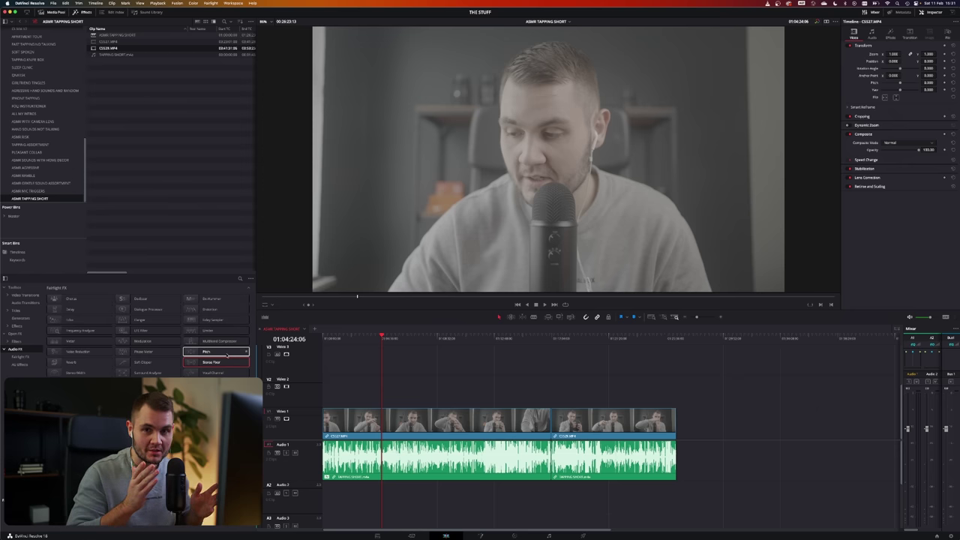
pyautogui.moveTo(228, 354); pyautogui.dragTo(537, 450)
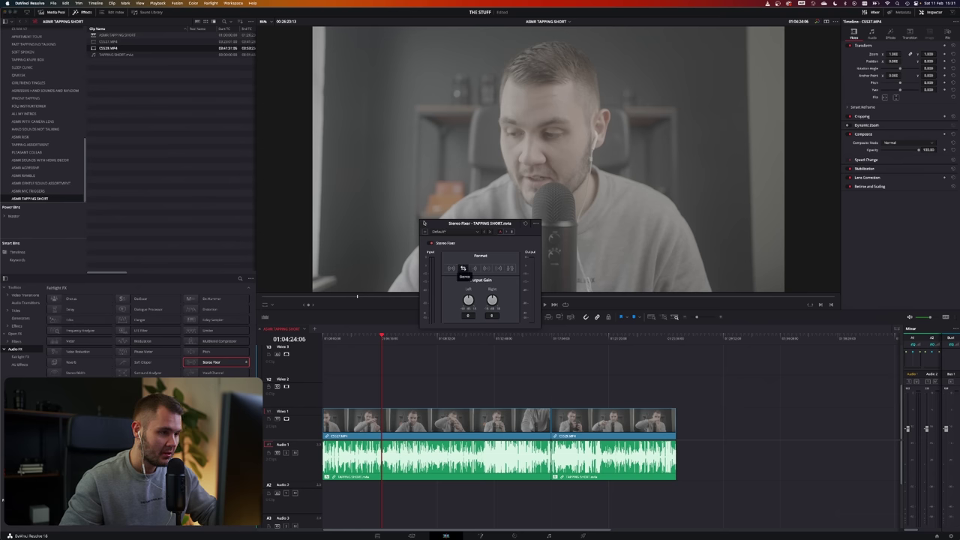
pyautogui.click(423, 224)
# Play several passages of the first clip to check the stereo sound with the Stereo Fixer applied.
pyautogui.press('space')
pyautogui.press('super+minus')
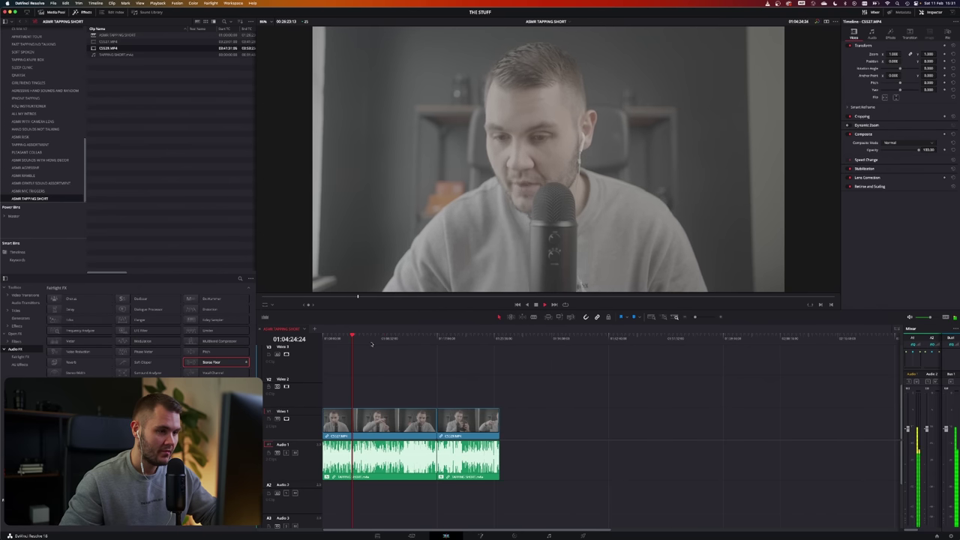
pyautogui.click(370, 339)
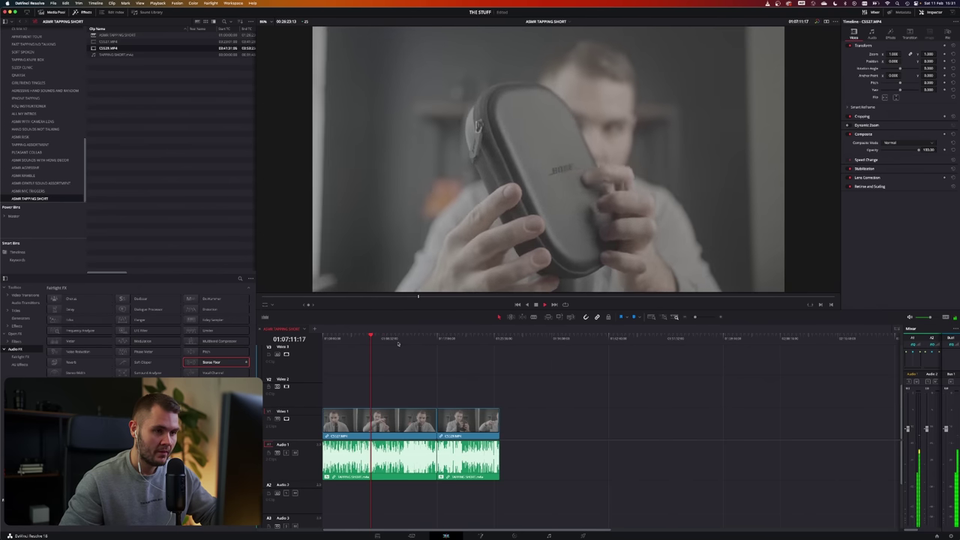
pyautogui.press('super+equal')
pyautogui.click(386, 339)
pyautogui.click(360, 338)
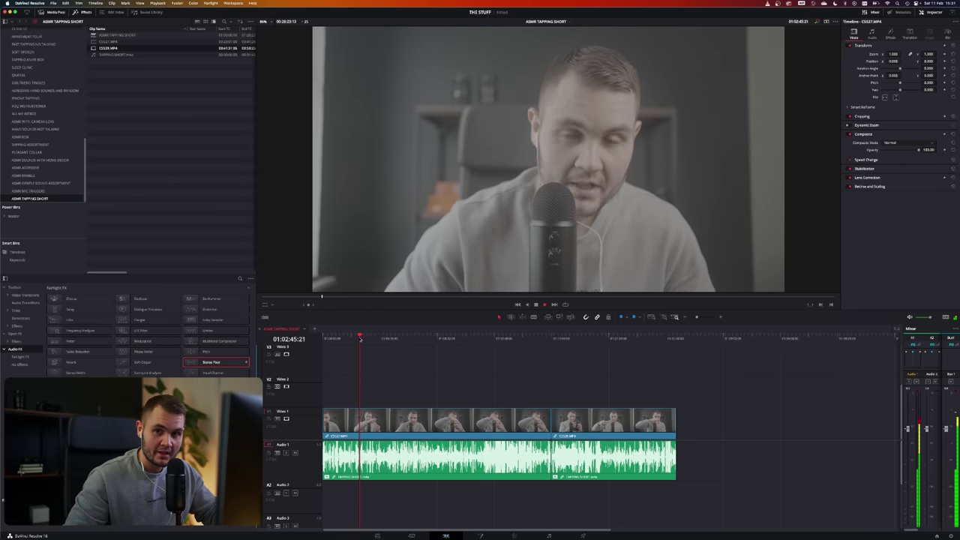
pyautogui.press('space')
# Select the first video clip and open it for color grading.
pyautogui.click(386, 420)
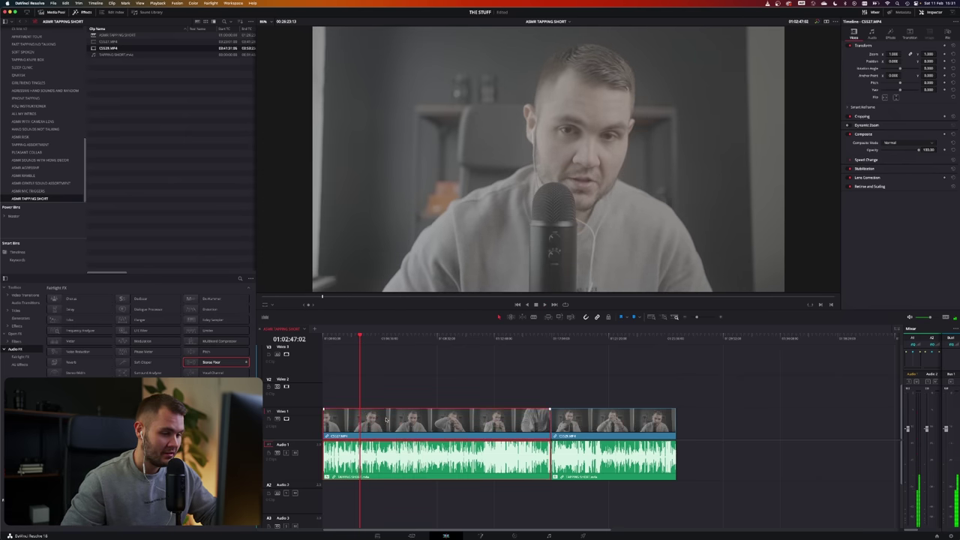
pyautogui.click(514, 536)
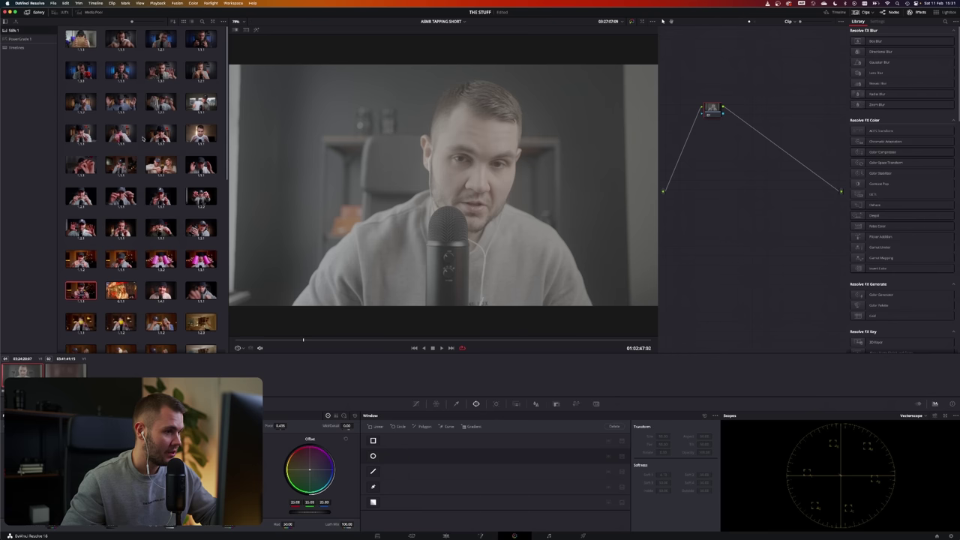
# Apply the last gallery still's grade to the first clip, preview it at another frame, and reset the grade.
pyautogui.scroll(-5, 121, 238)
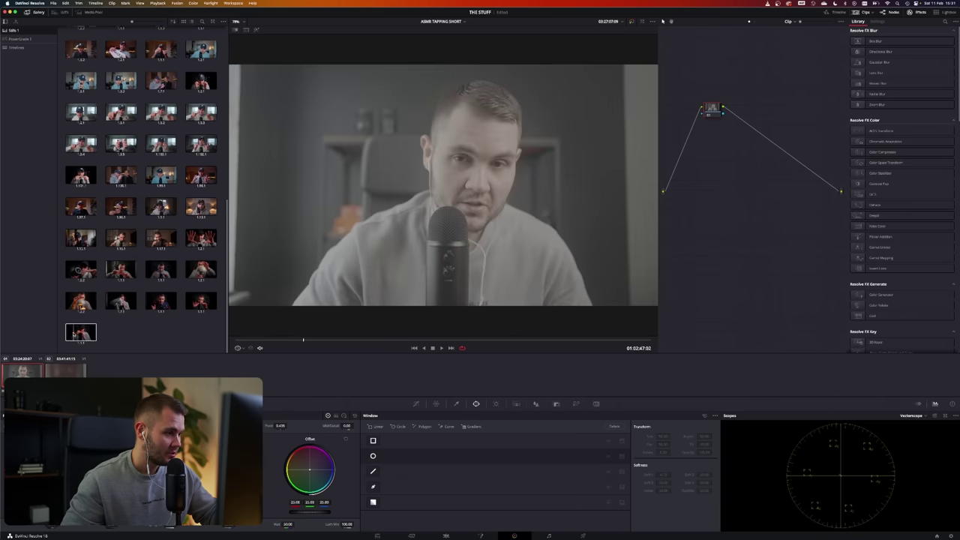
pyautogui.moveTo(79, 334); pyautogui.dragTo(543, 196)
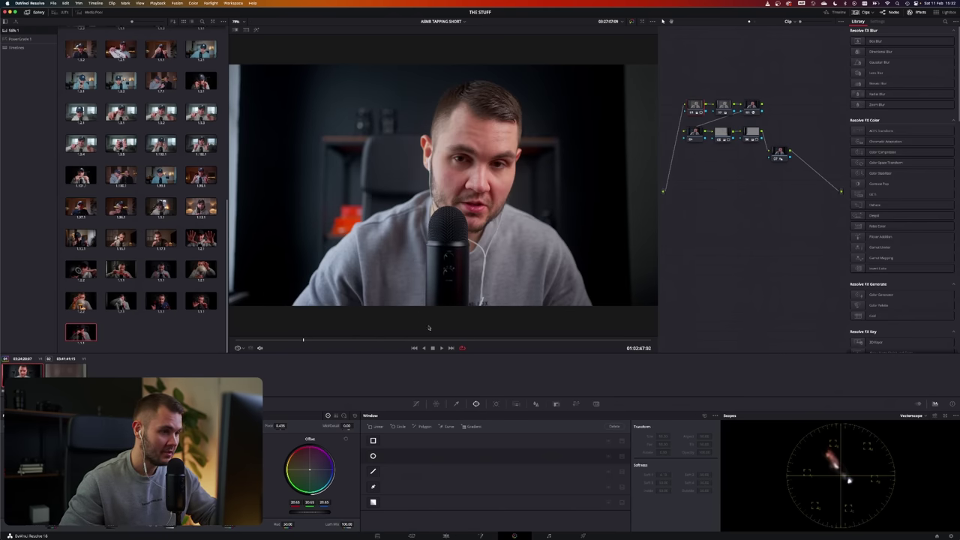
pyautogui.click(463, 341)
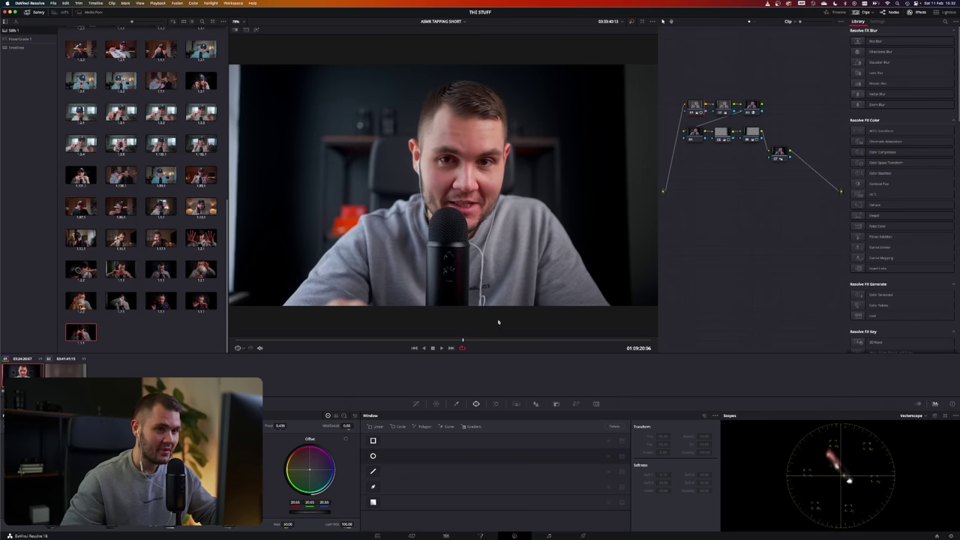
pyautogui.press('super+Home')
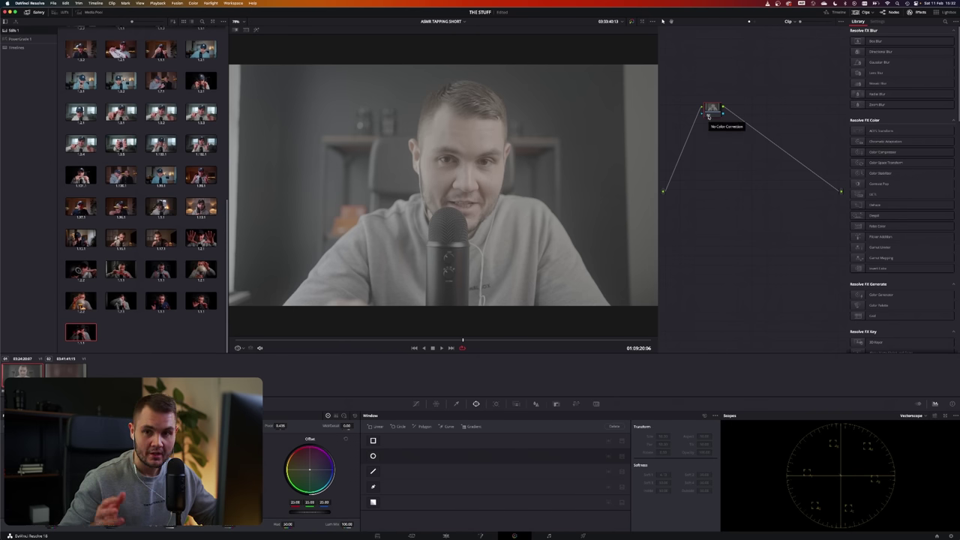
# Reposition the first clip's empty color node and add three serial nodes after it.
pyautogui.moveTo(711, 110); pyautogui.dragTo(695, 139)
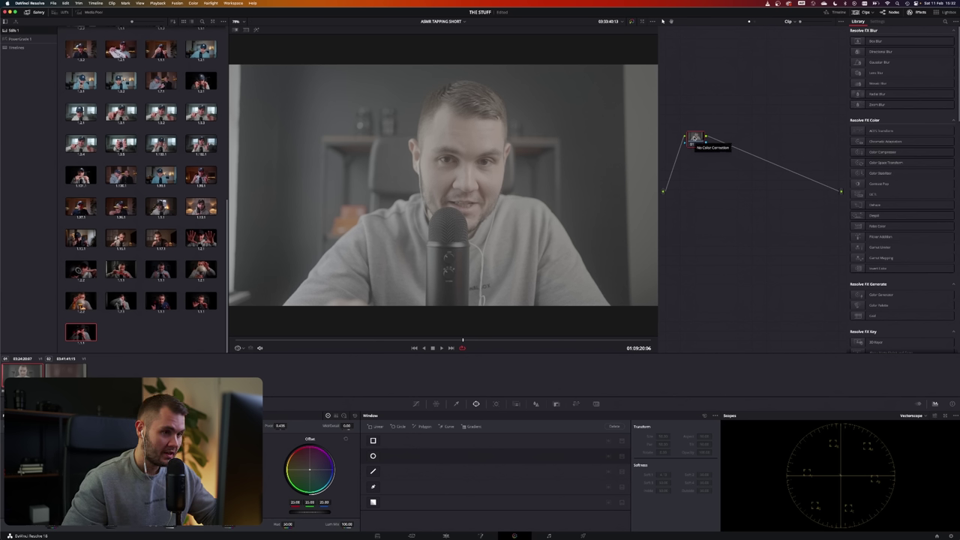
pyautogui.hotkey('alt', 's')
pyautogui.hotkey('alt', 's')
pyautogui.hotkey('alt', 's')
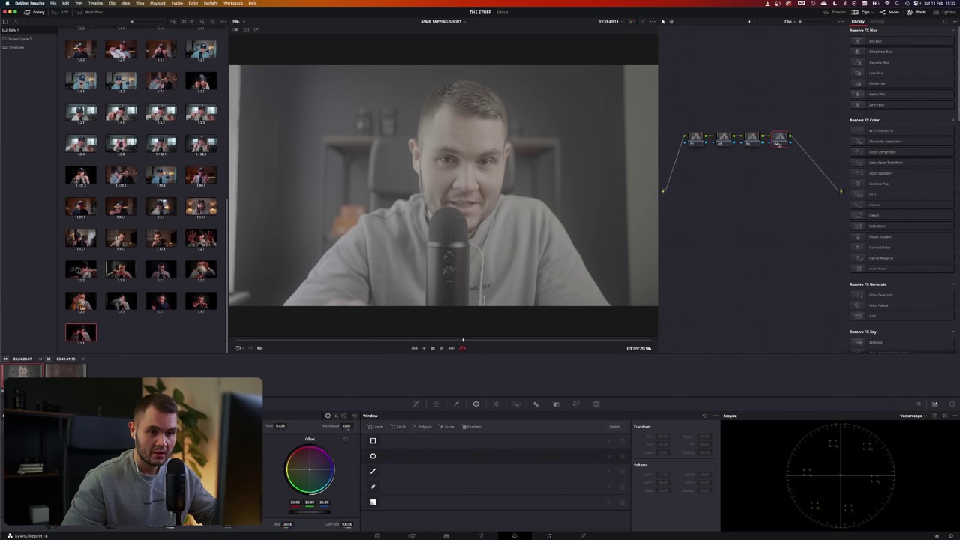
# Add four more serial nodes, arranging three in a second row and placing the last one separately below them.
pyautogui.hotkey('alt', 's')
pyautogui.moveTo(808, 138); pyautogui.dragTo(694, 166)
pyautogui.hotkey('alt', 's')
pyautogui.hotkey('alt', 's')
pyautogui.hotkey('alt', 's')
pyautogui.moveTo(777, 165); pyautogui.dragTo(796, 193)
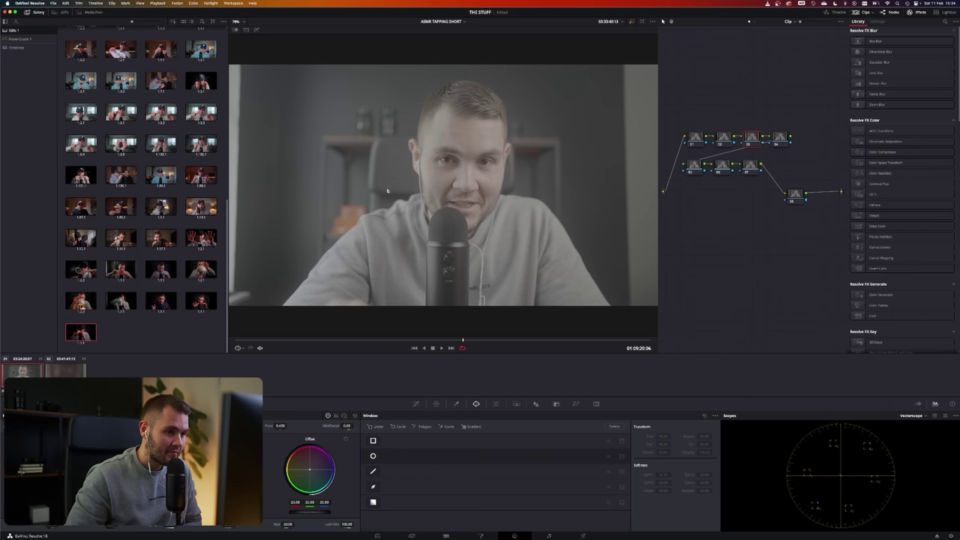
# Apply a Color Space Transform to the third node with Sony S-Gamut3.Cine as input color space and Sony S-Log3 as input gamma.
pyautogui.click(891, 165)
pyautogui.moveTo(891, 164); pyautogui.dragTo(773, 143)
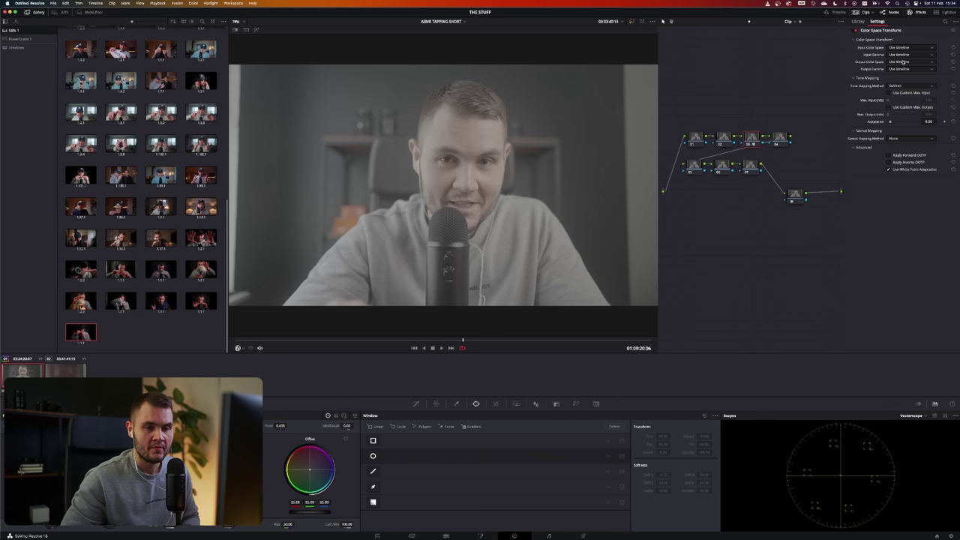
pyautogui.click(911, 47)
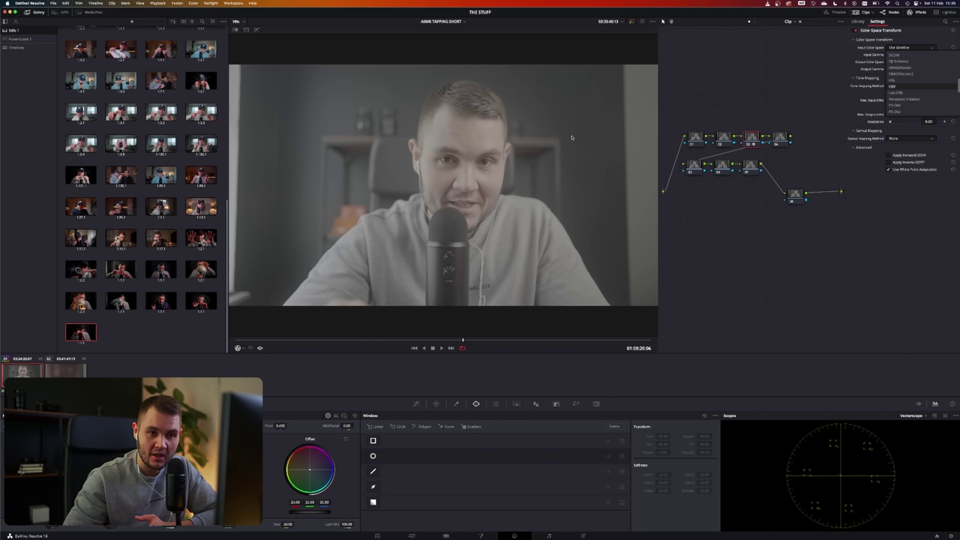
pyautogui.click(913, 48)
pyautogui.click(913, 48)
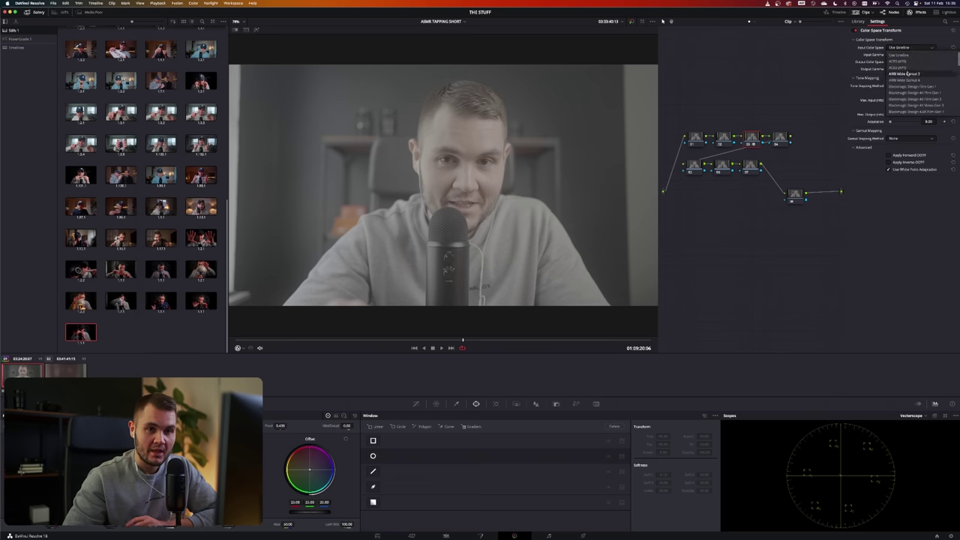
pyautogui.scroll(-10, 908, 88)
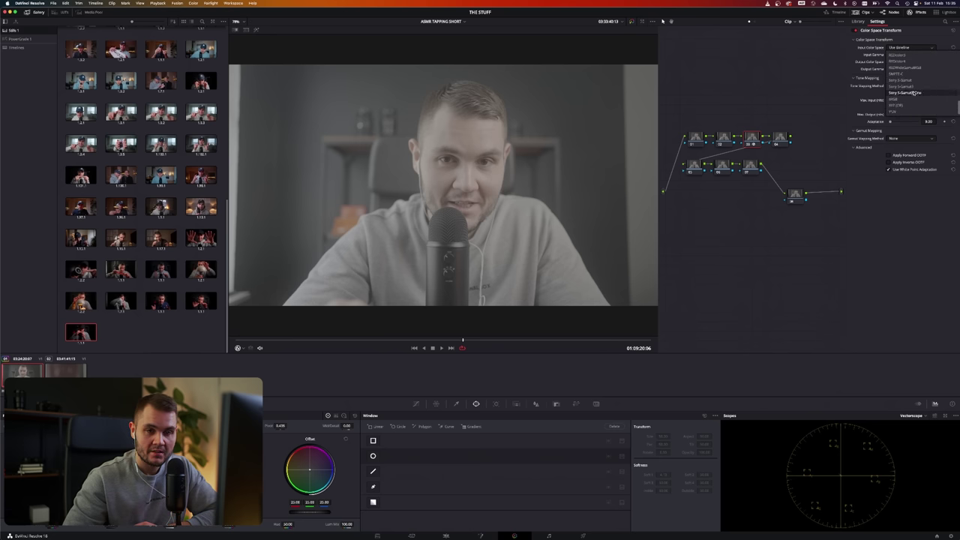
pyautogui.click(912, 93)
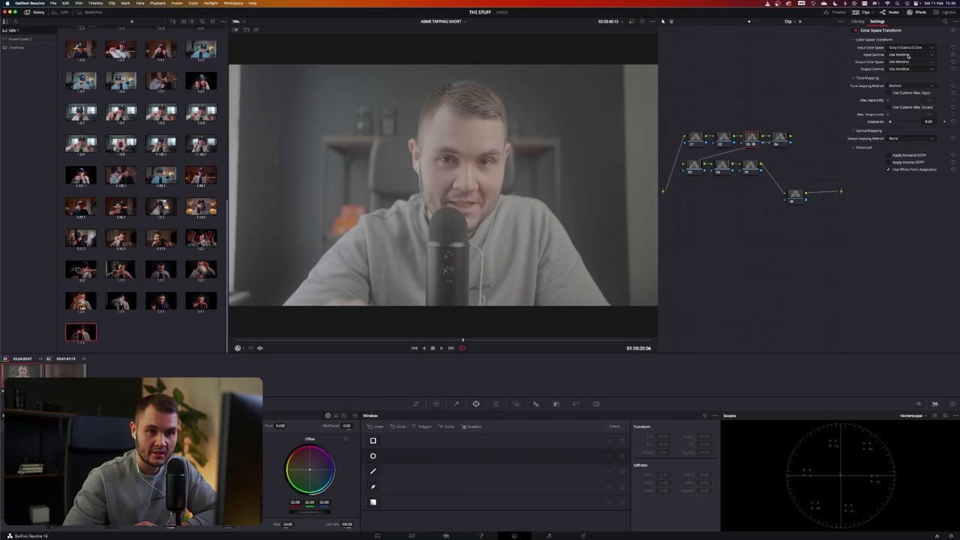
pyautogui.click(910, 56)
pyautogui.scroll(3, 907, 100)
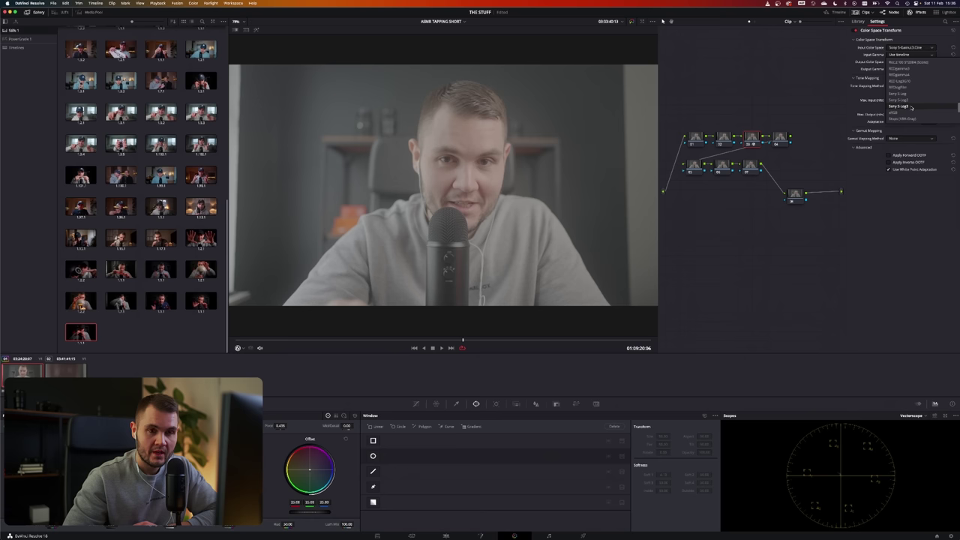
pyautogui.click(912, 108)
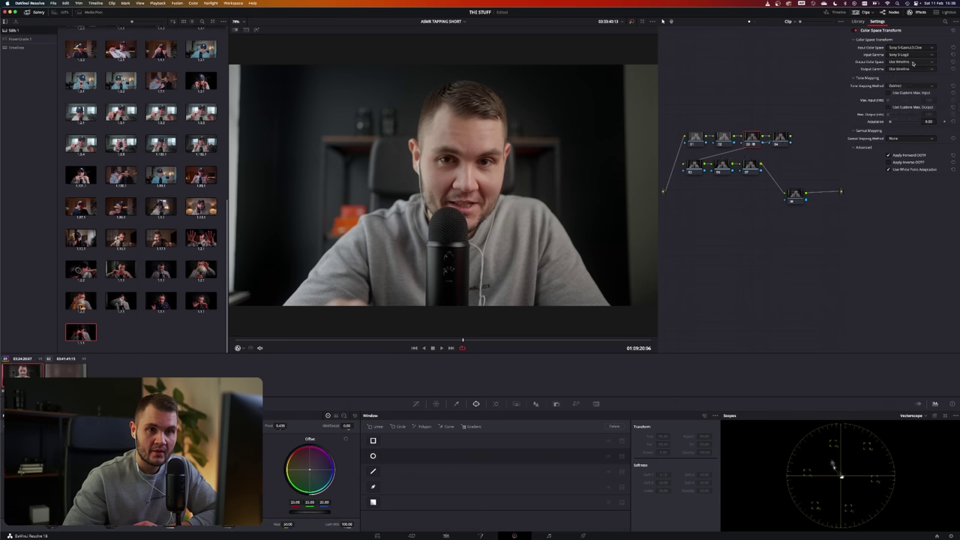
# Try Rec.709 as the transform's output color space with Gamma 2.4 as its output gamma.
pyautogui.click(912, 63)
pyautogui.scroll(-10, 909, 105)
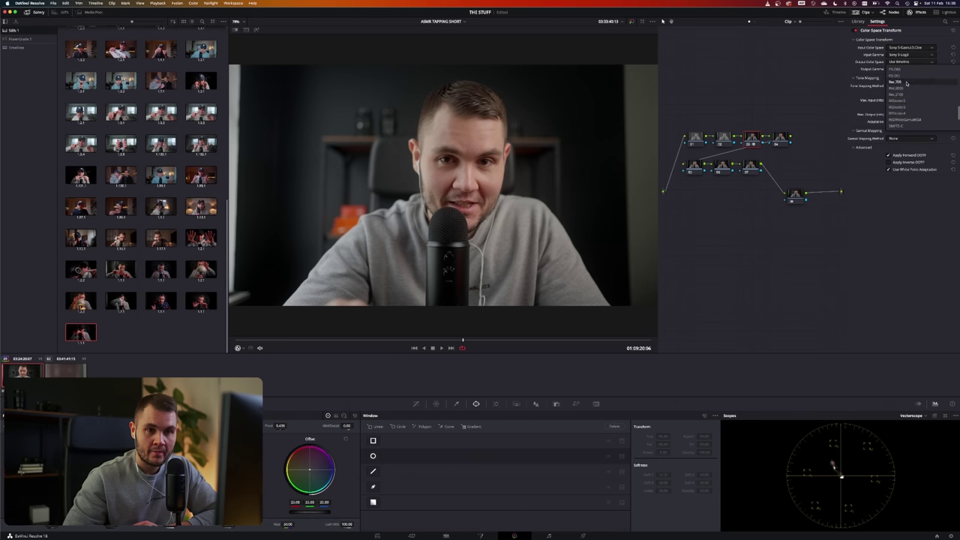
pyautogui.click(914, 82)
pyautogui.click(916, 69)
pyautogui.scroll(-5, 907, 105)
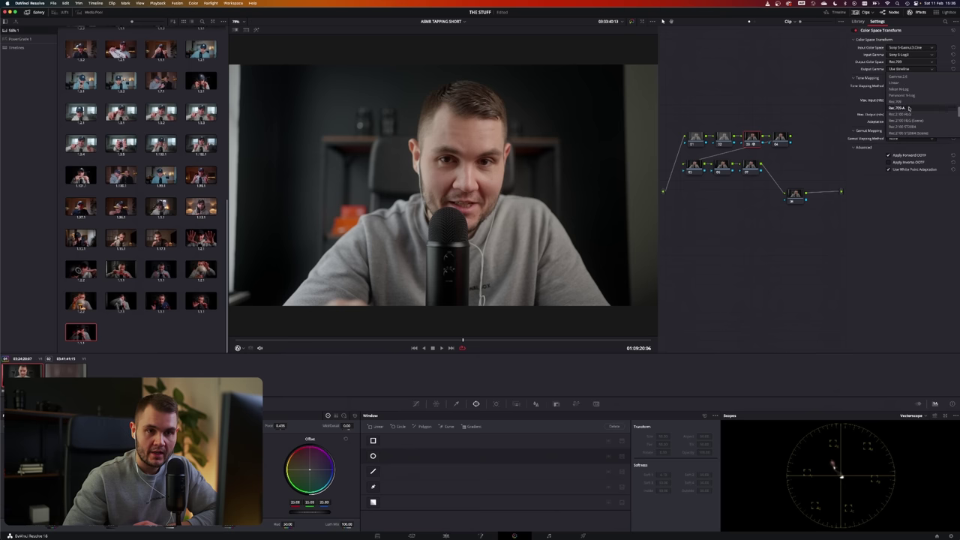
pyautogui.click(904, 102)
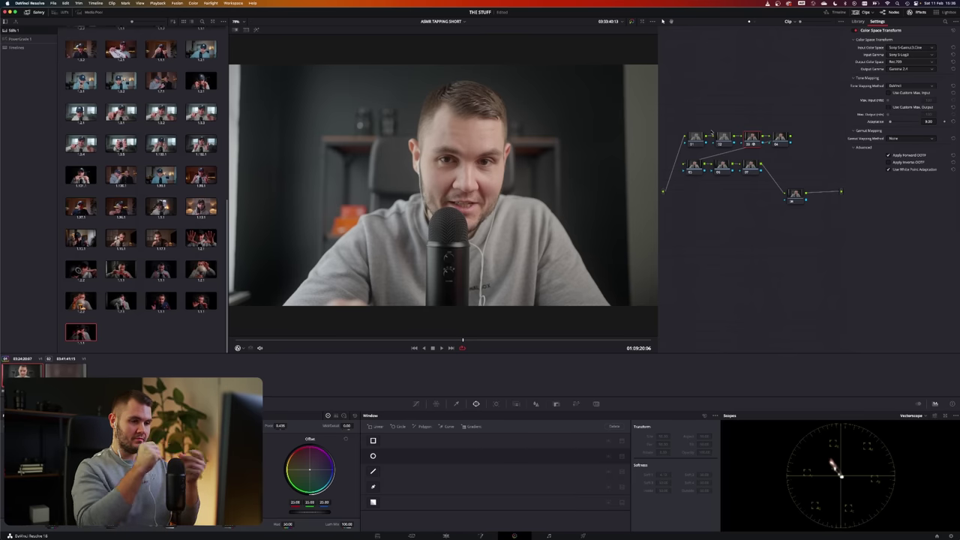
# Try Rec.709-A as the Color Space Transform's output gamma.
pyautogui.click(910, 69)
pyautogui.scroll(-4, 912, 101)
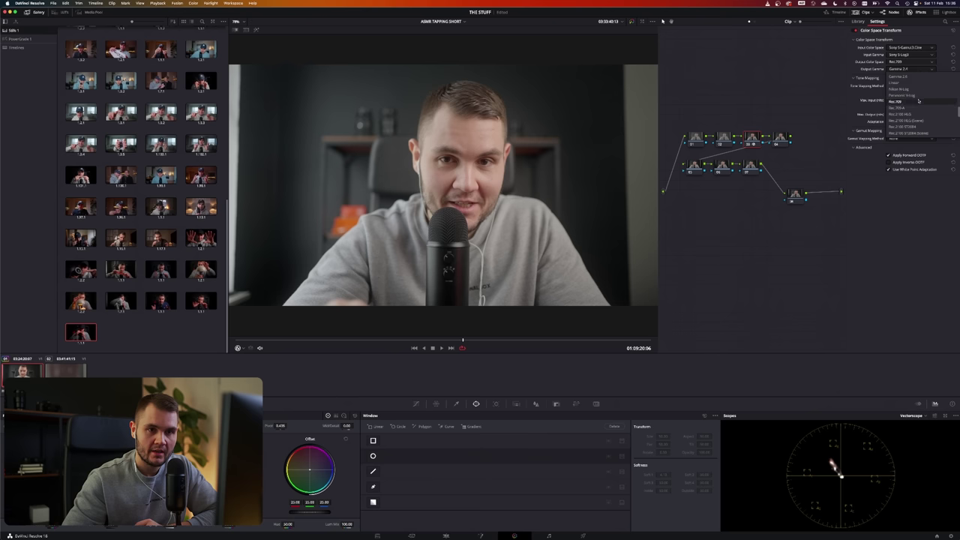
pyautogui.click(918, 108)
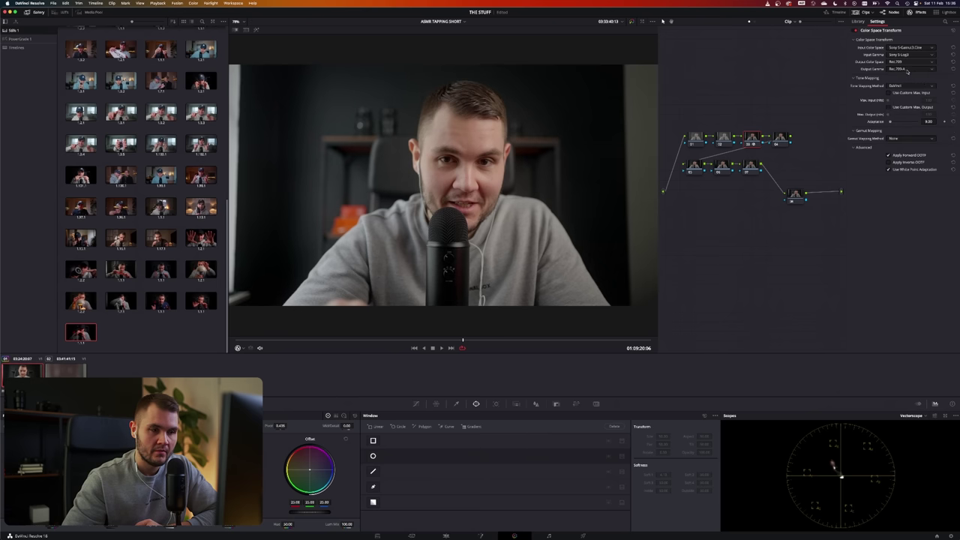
# Return the transform's output color space and output gamma to Use timeline.
pyautogui.click(908, 69)
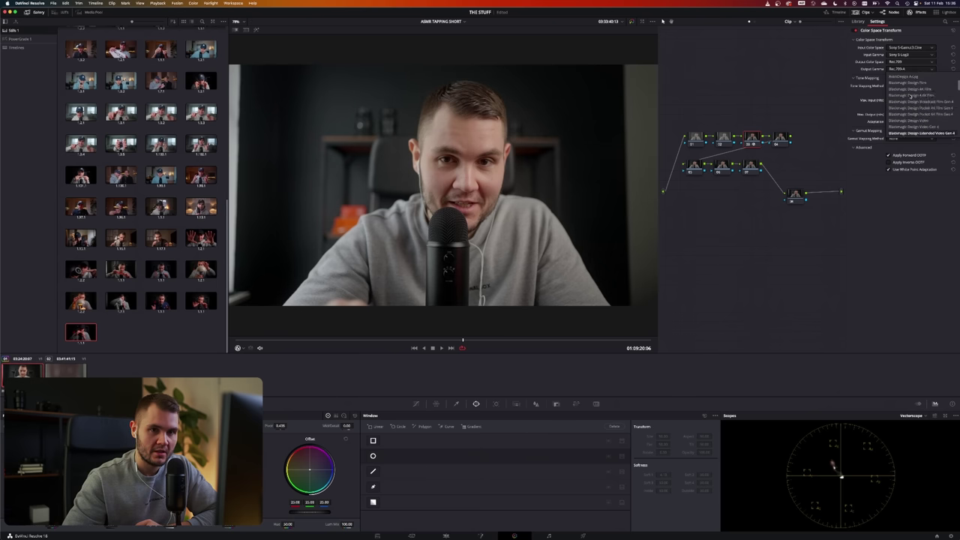
pyautogui.click(908, 69)
pyautogui.click(906, 63)
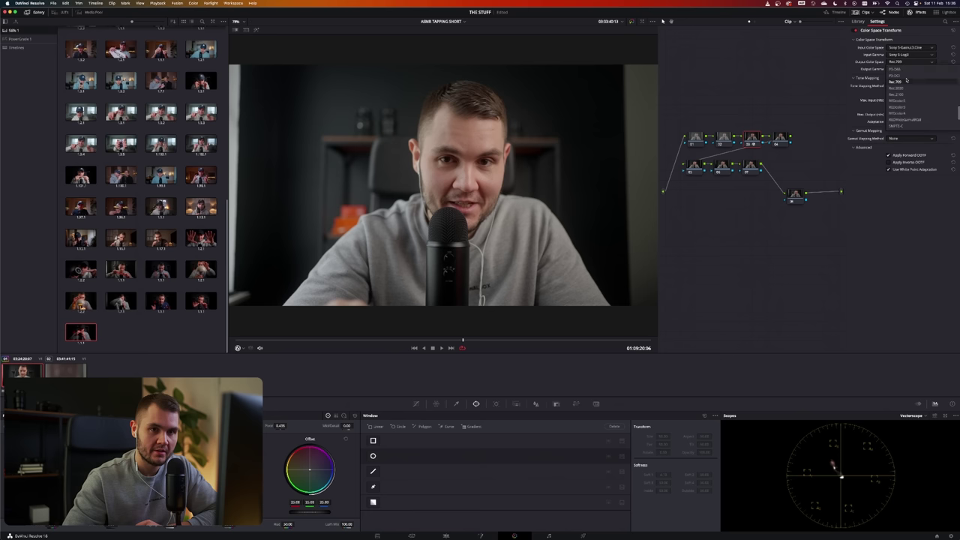
pyautogui.click(901, 69)
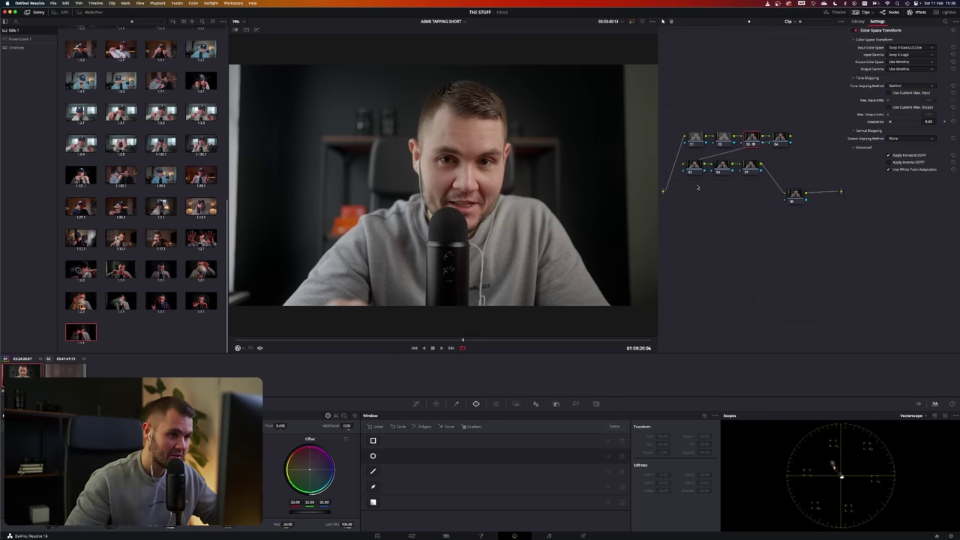
# Compare the image with the Color Space Transform node repeatedly switched off and on.
pyautogui.hotkey('ctrl', 'd')
pyautogui.hotkey('ctrl', 'd')
pyautogui.hotkey('ctrl', 'd')
pyautogui.hotkey('ctrl', 'd')
pyautogui.hotkey('ctrl', 'd')
pyautogui.hotkey('ctrl', 'd')
pyautogui.hotkey('ctrl', 'd')
pyautogui.hotkey('ctrl', 'd')
pyautogui.hotkey('ctrl', 'd')
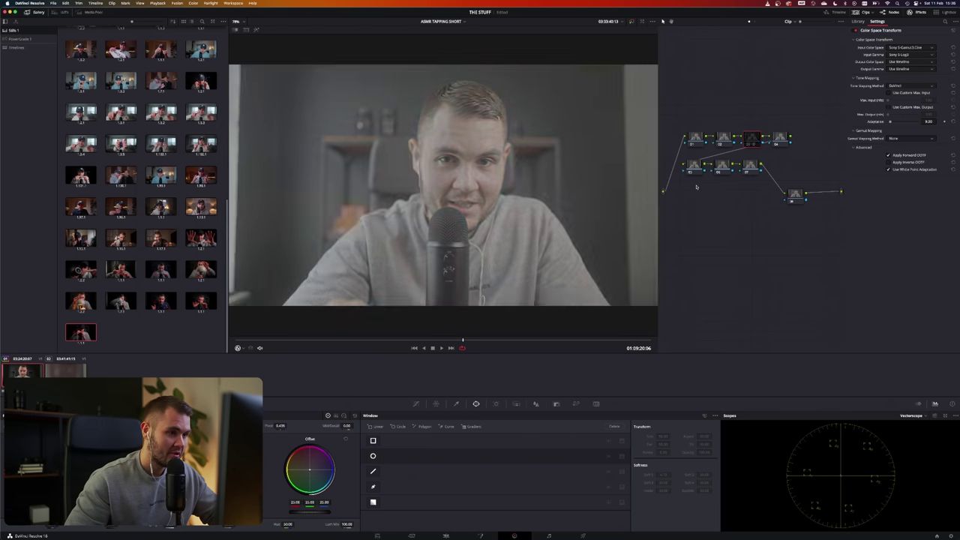
pyautogui.hotkey('ctrl', 'd')
pyautogui.hotkey('ctrl', 'd')
pyautogui.hotkey('ctrl', 'd')
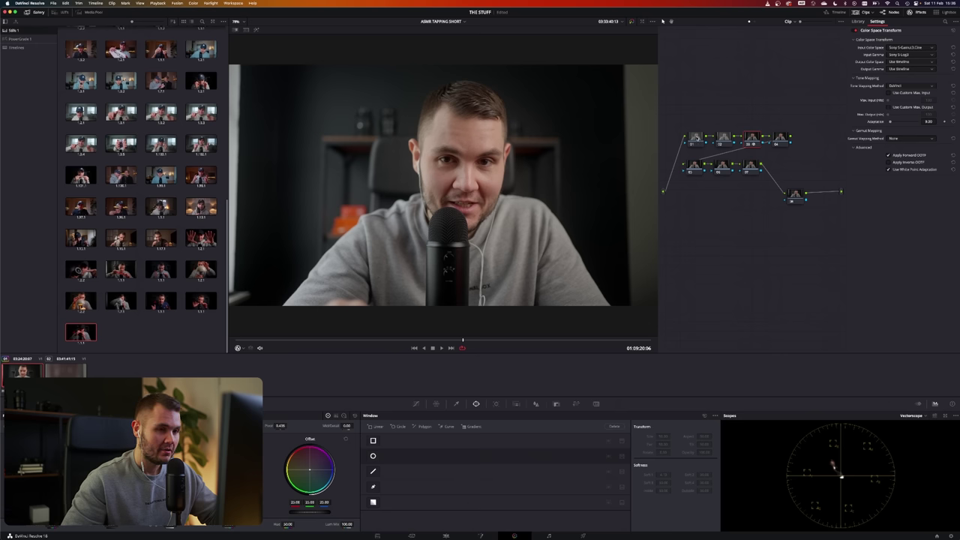
# Lower the lift and raise the gain on the first node to add contrast.
pyautogui.click(695, 137)
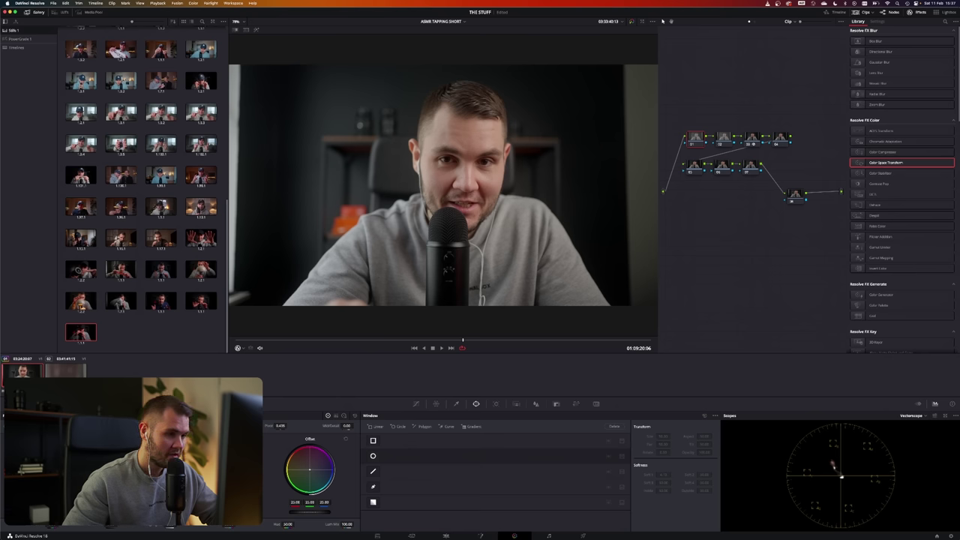
pyautogui.moveTo(42, 512); pyautogui.dragTo(30, 512)
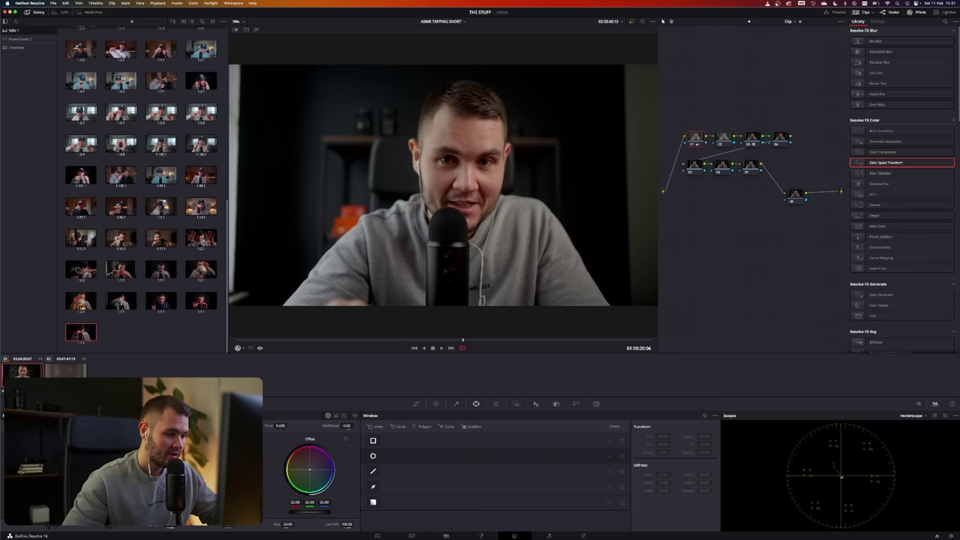
pyautogui.moveTo(222, 513); pyautogui.dragTo(234, 512)
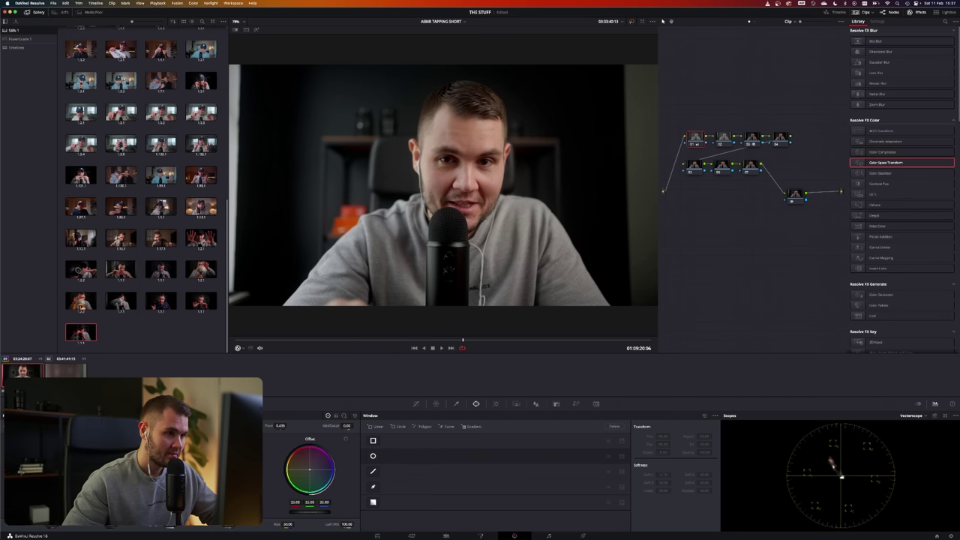
# Switch the scope to Parade and fine-tune the first node's gain, lift and gamma.
pyautogui.click(914, 416)
pyautogui.click(914, 426)
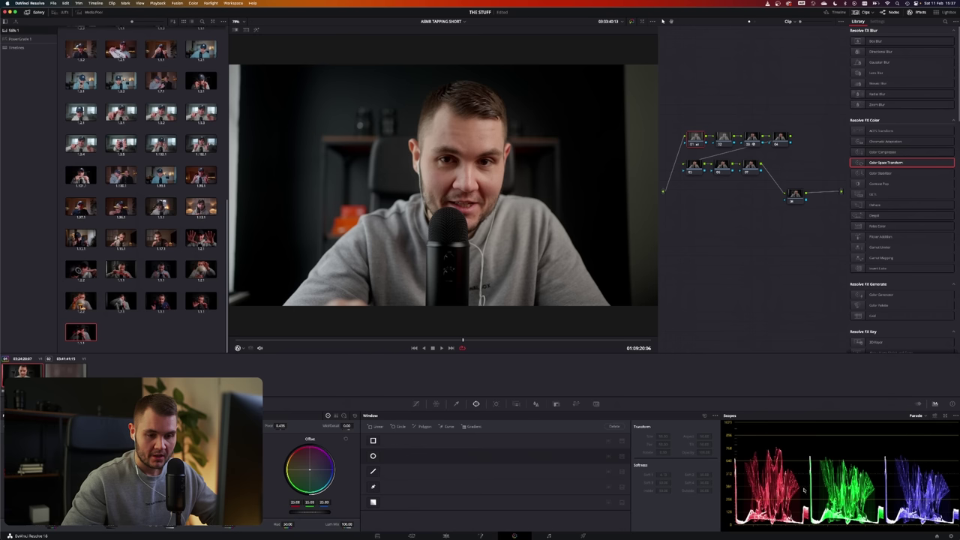
pyautogui.moveTo(222, 512)
pyautogui.mouseDown()
pyautogui.moveTo(243, 513)
pyautogui.moveTo(226, 512)
pyautogui.mouseUp()
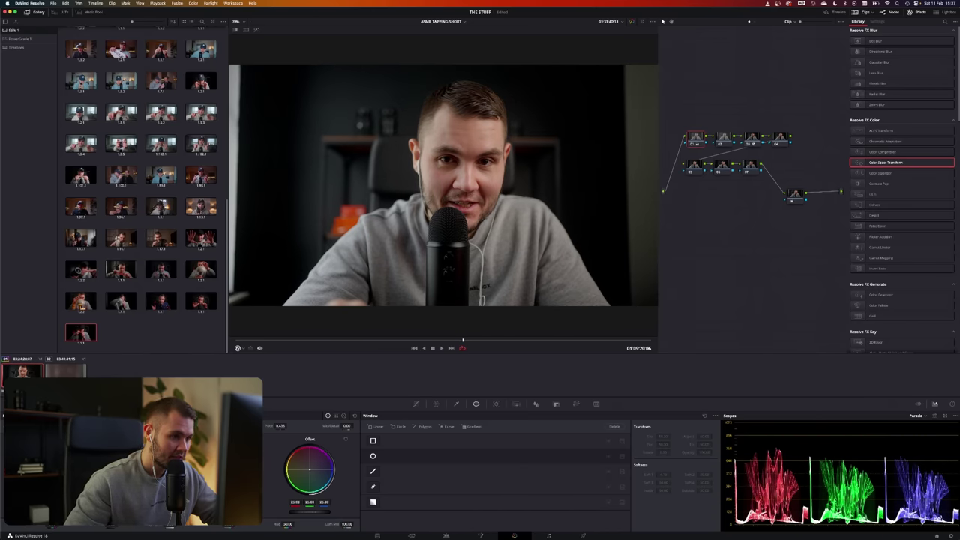
pyautogui.moveTo(49, 512); pyautogui.dragTo(43, 512)
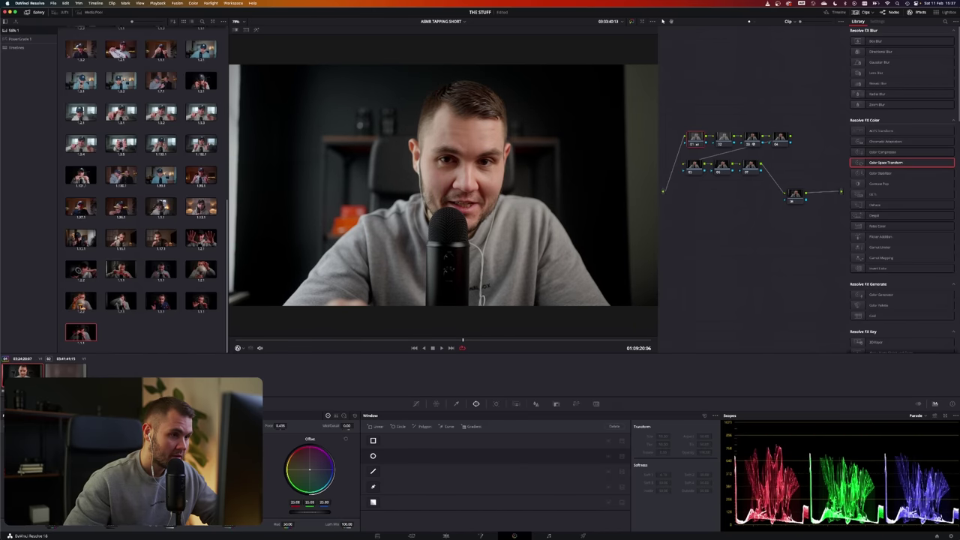
pyautogui.moveTo(136, 513); pyautogui.dragTo(142, 512)
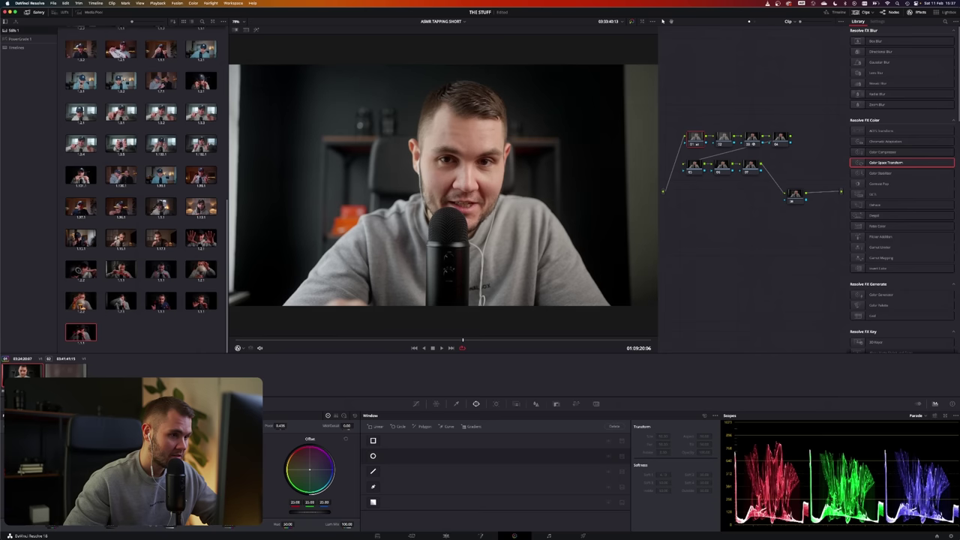
pyautogui.moveTo(223, 513); pyautogui.dragTo(217, 512)
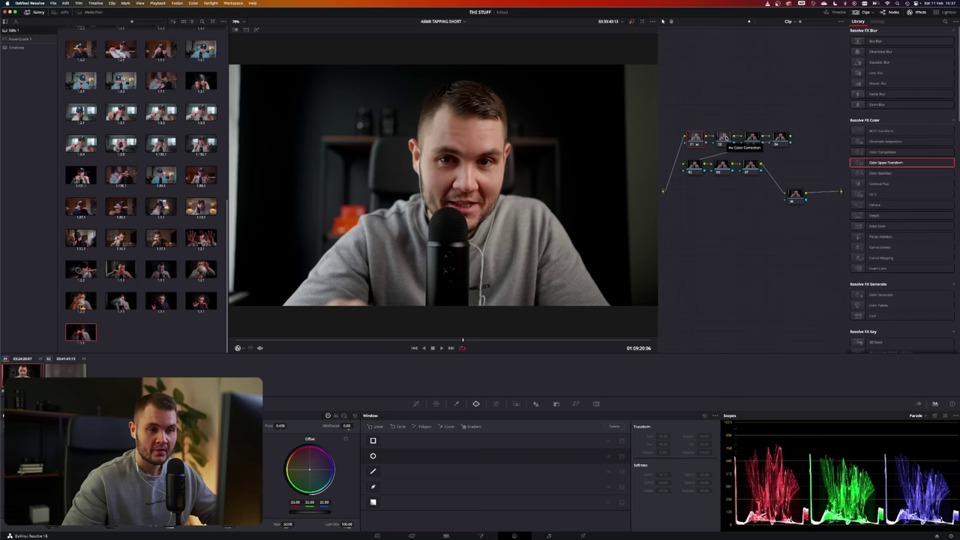
# Select the second node and compare the image with that node switched off and on.
pyautogui.click(724, 139)
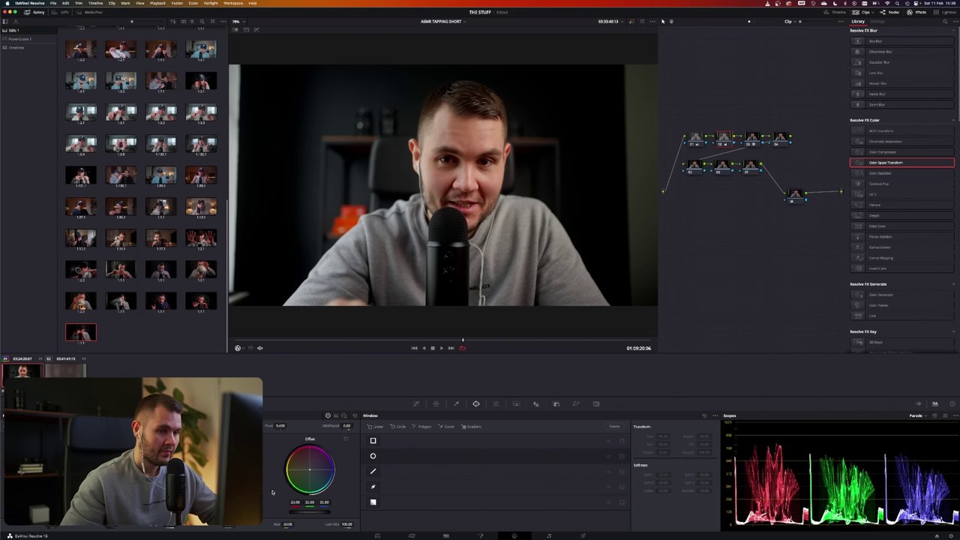
pyautogui.press('super+d')
pyautogui.press('super+d')
pyautogui.press('super+d')
pyautogui.press('super+d')
pyautogui.press('super+d')
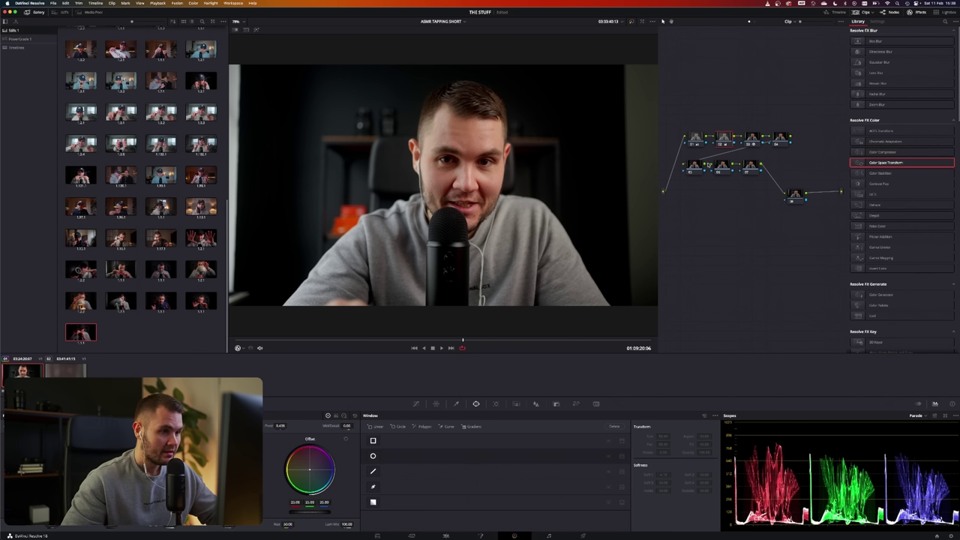
# Reframe the first clip on the edit timeline with about 1.06 zoom, a 100-pixel shift to the left and a 12-pixel vertical shift.
pyautogui.click(445, 535)
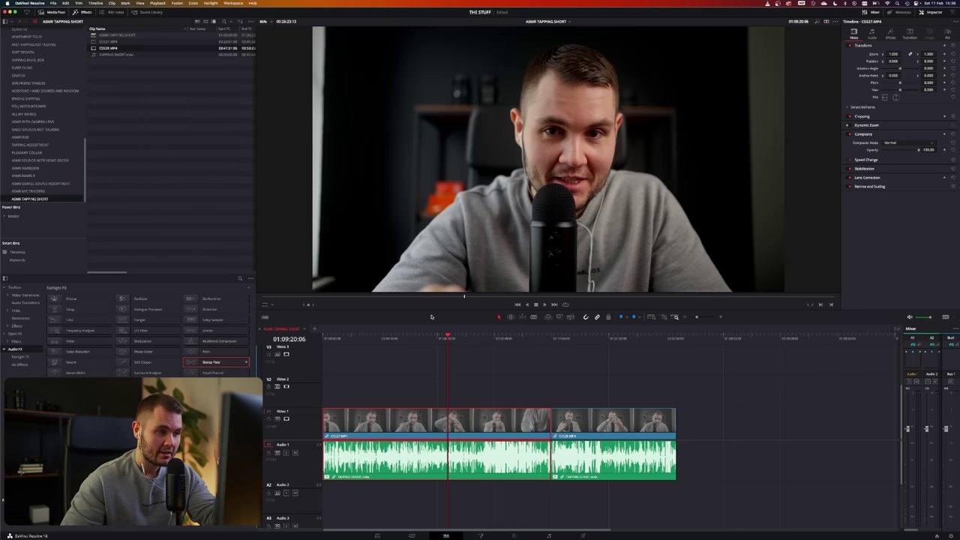
pyautogui.moveTo(893, 52); pyautogui.dragTo(894, 53)
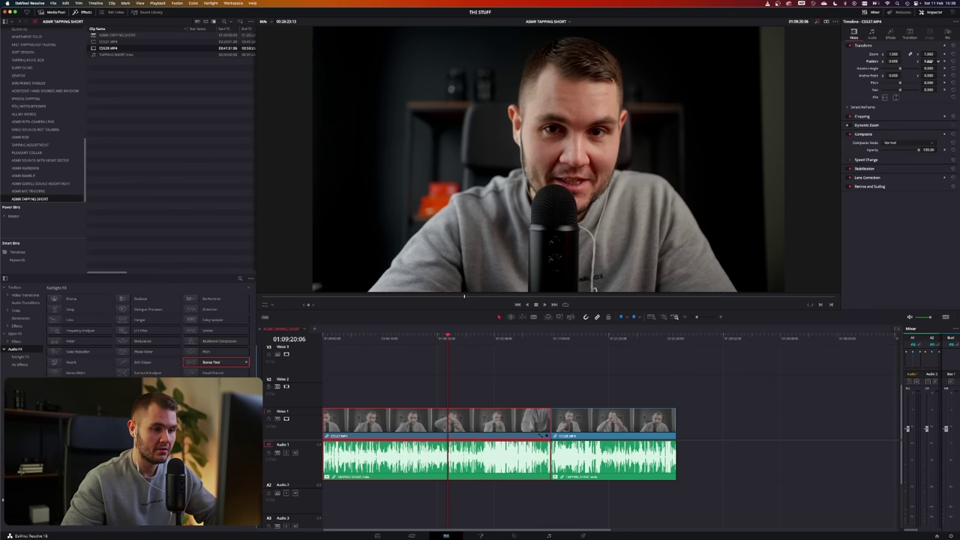
pyautogui.moveTo(929, 61); pyautogui.dragTo(930, 61)
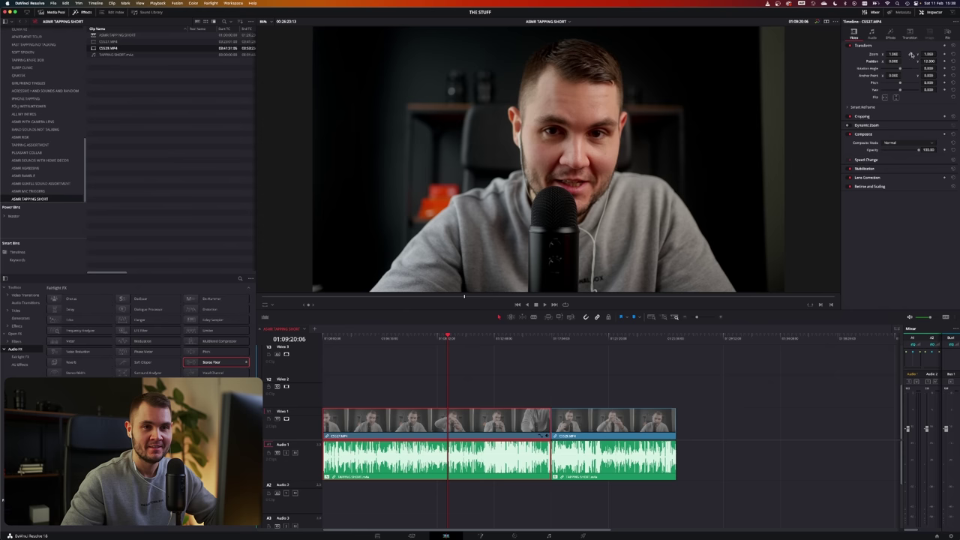
pyautogui.moveTo(894, 60); pyautogui.dragTo(865, 63)
# Check the reframing at several other points of the first clip and reopen the clip for color grading.
pyautogui.press('space')
pyautogui.press('super+minus')
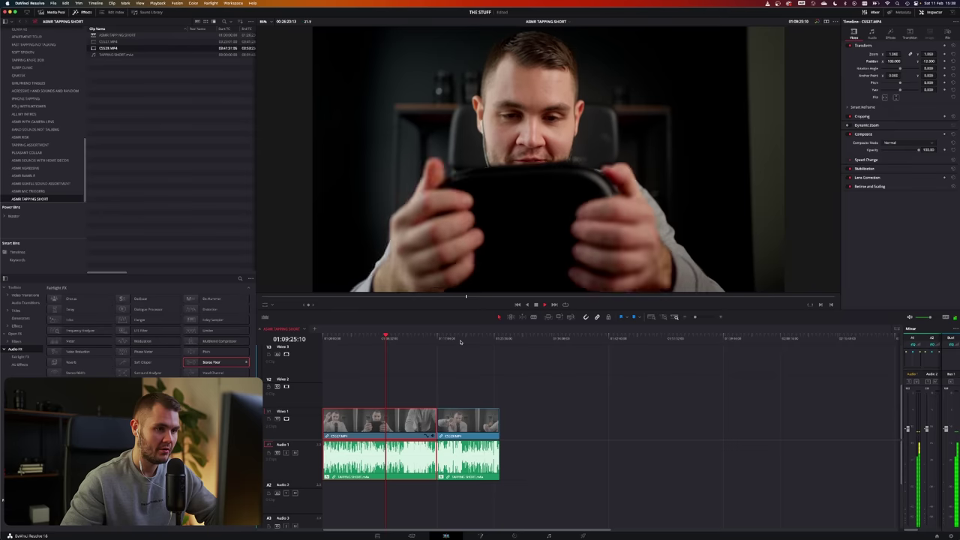
pyautogui.click(458, 338)
pyautogui.click(421, 338)
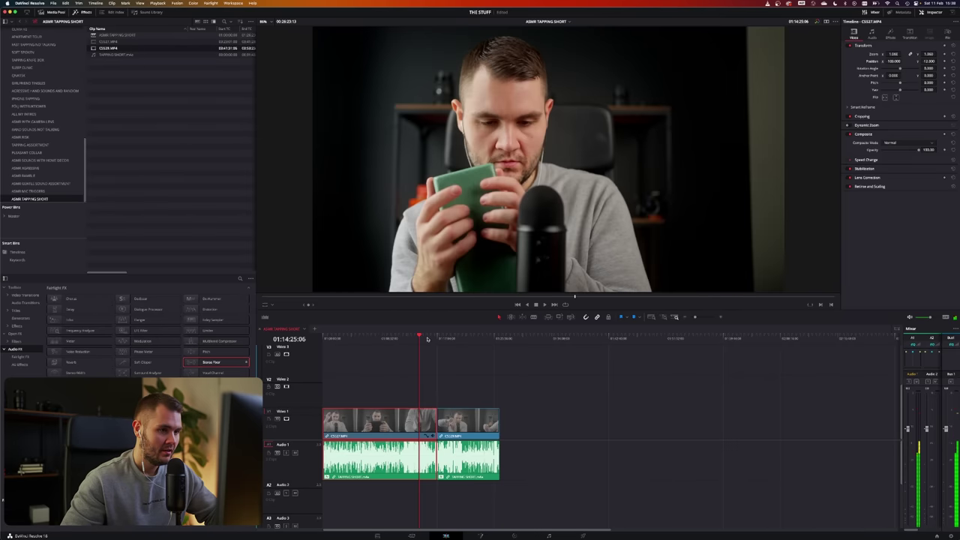
pyautogui.click(429, 338)
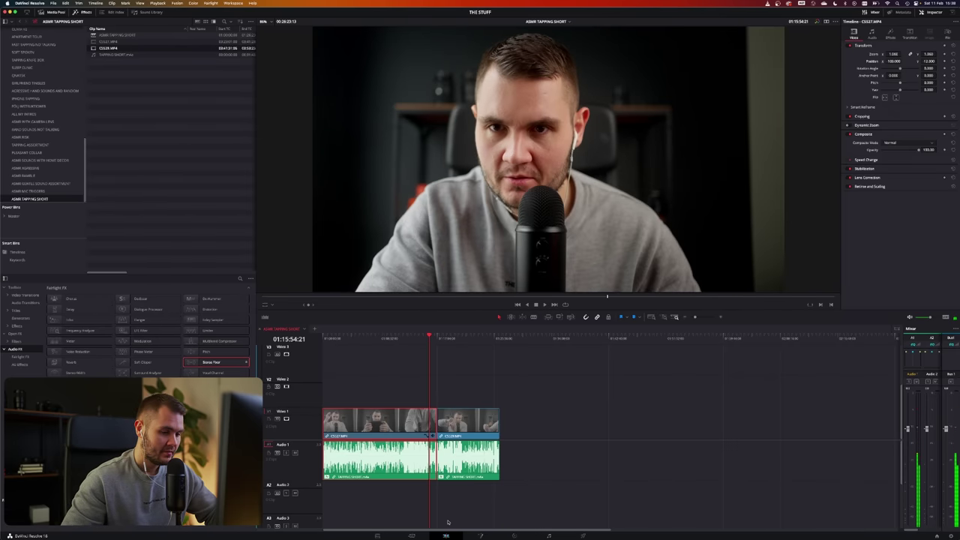
pyautogui.hotkey('shift', '6')
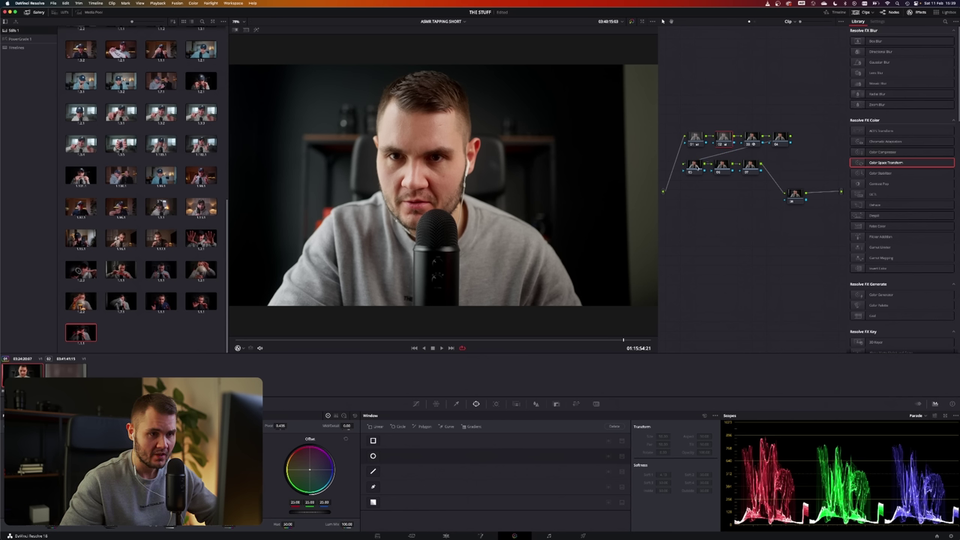
# Add a gradient window to the fifth node over the right side of the frame, widen its soft transition and check the highlighted area.
pyautogui.click(693, 167)
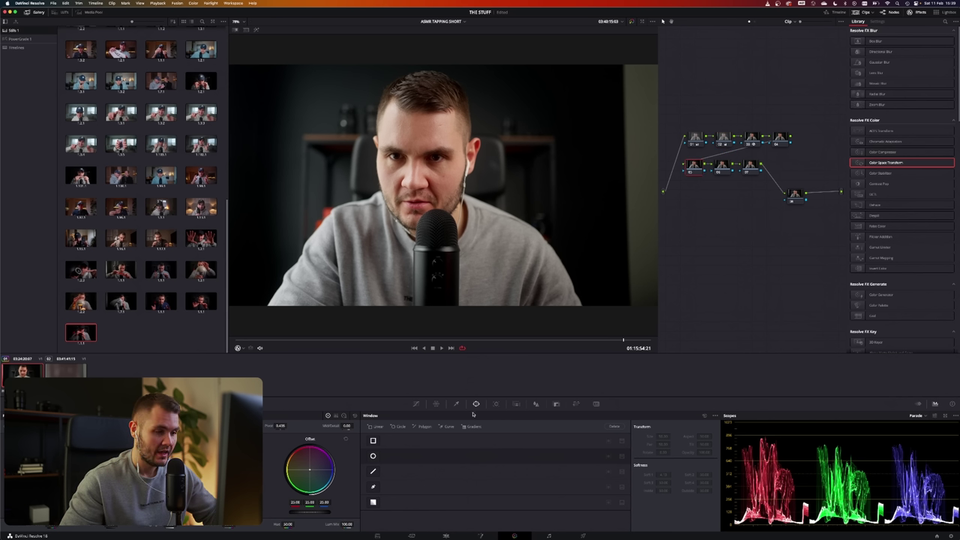
pyautogui.click(374, 504)
pyautogui.moveTo(432, 211); pyautogui.dragTo(575, 189)
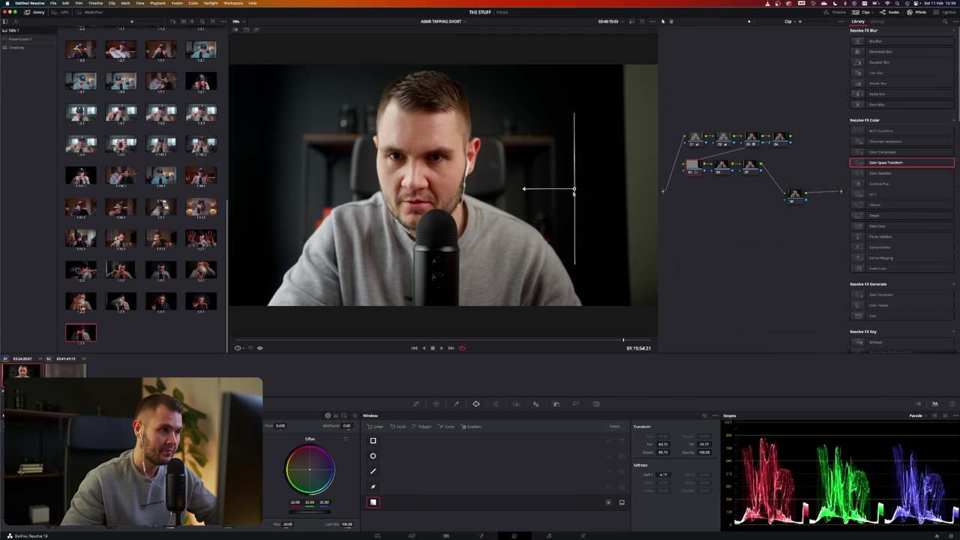
pyautogui.click(256, 31)
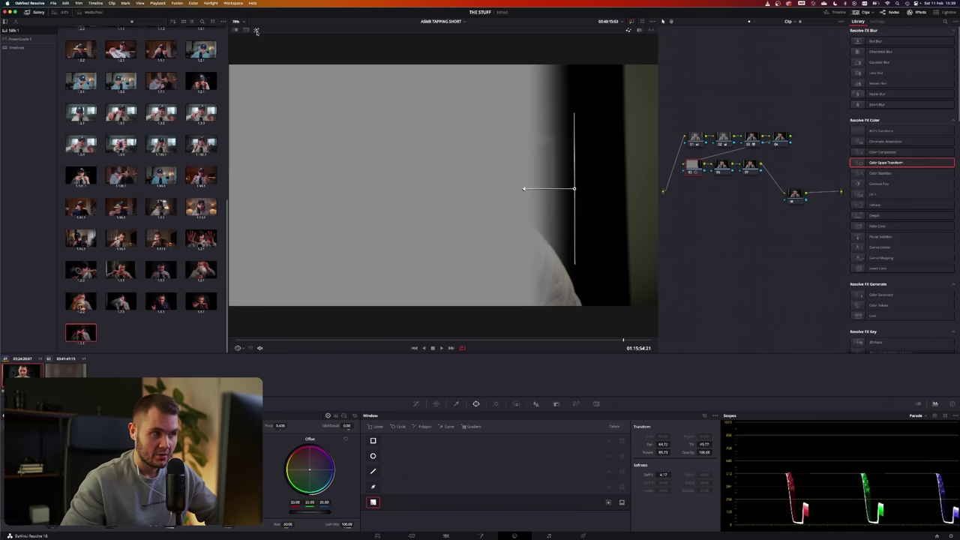
pyautogui.moveTo(523, 188); pyautogui.dragTo(472, 189)
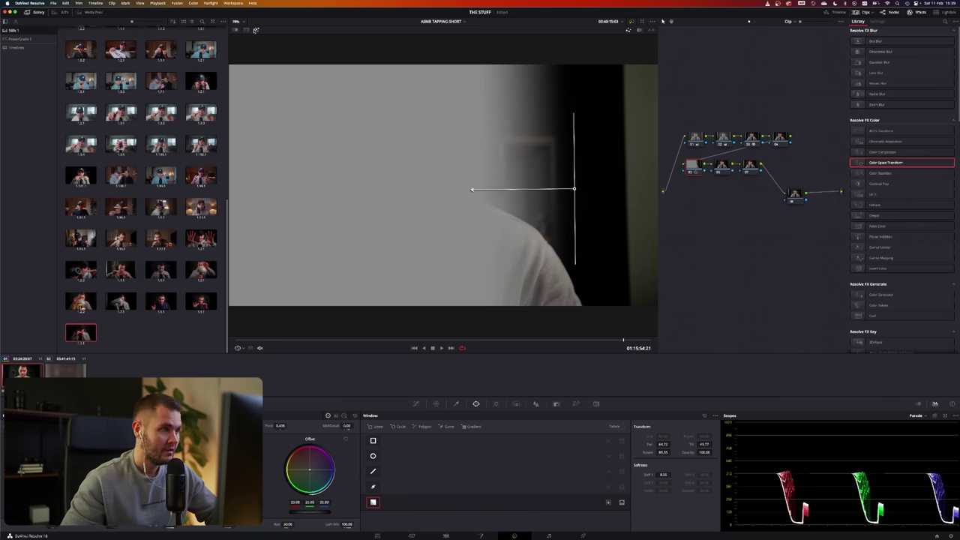
pyautogui.click(255, 30)
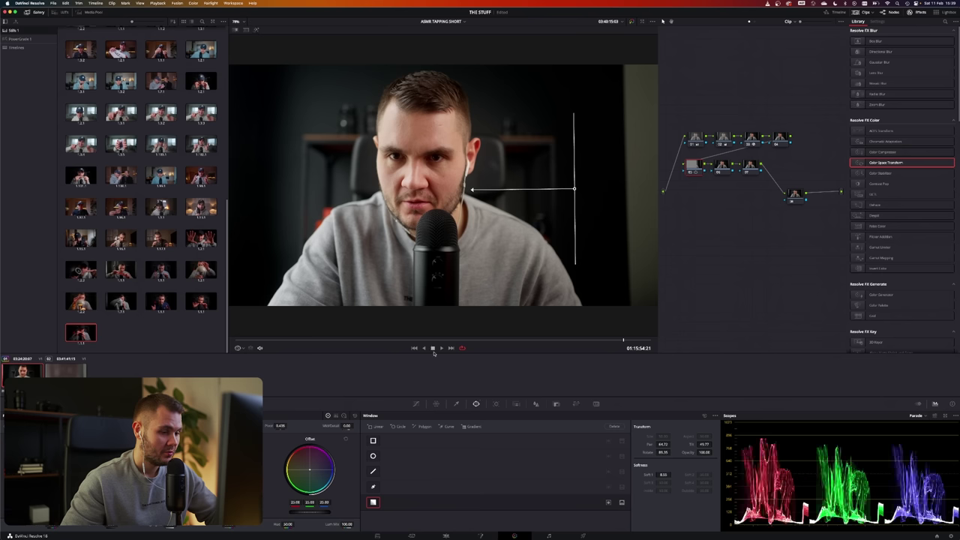
# Try the gradient window inverted with the node's offset lowered to 20.40, checking the highlighted area.
pyautogui.click(608, 502)
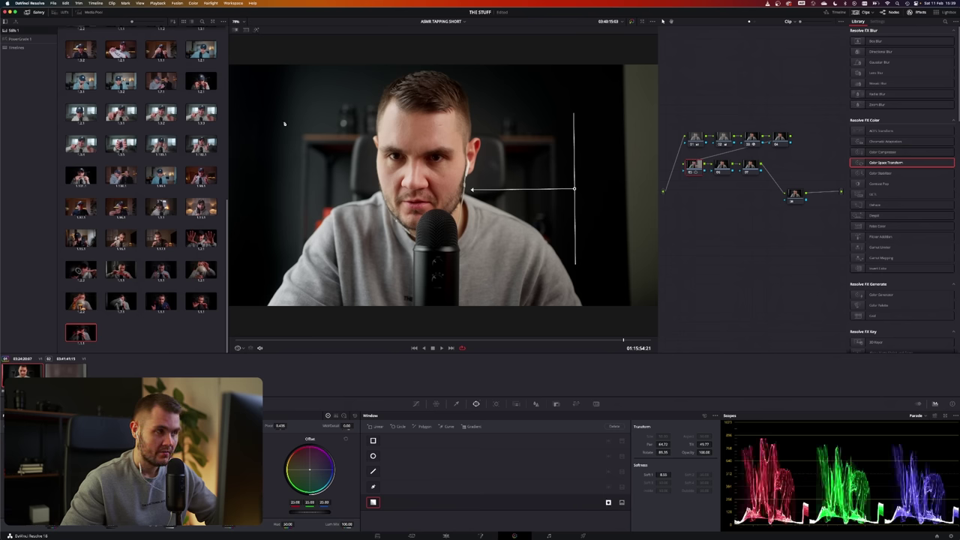
pyautogui.click(255, 30)
pyautogui.click(255, 30)
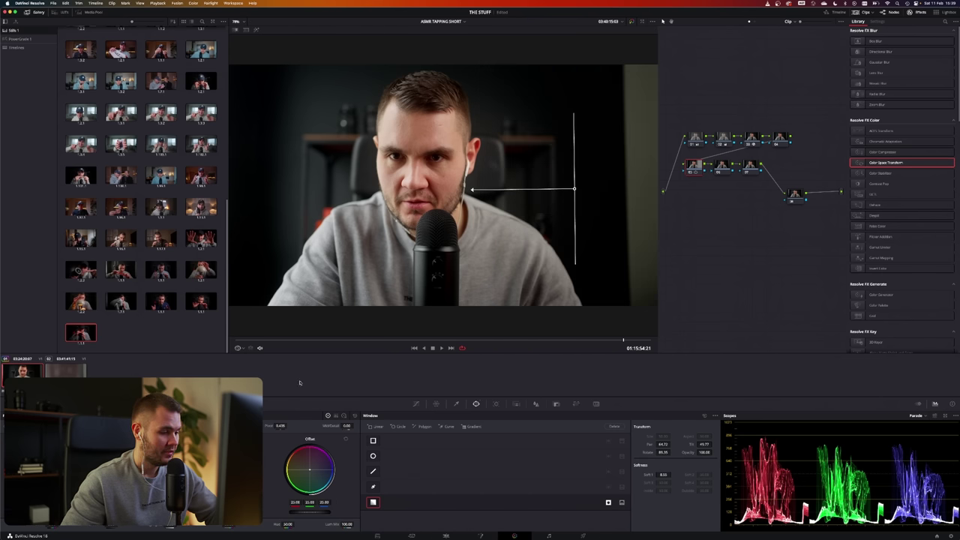
pyautogui.moveTo(312, 514); pyautogui.dragTo(270, 513)
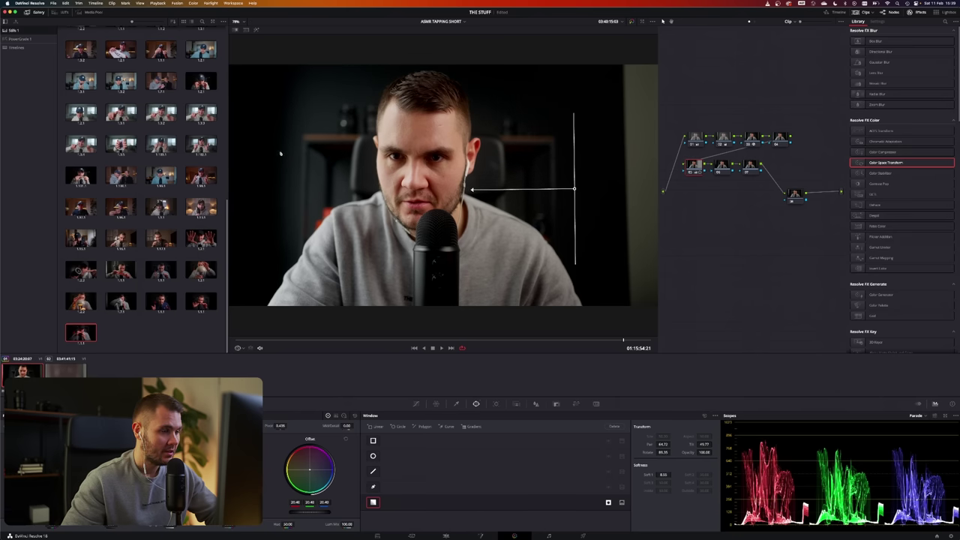
pyautogui.click(609, 503)
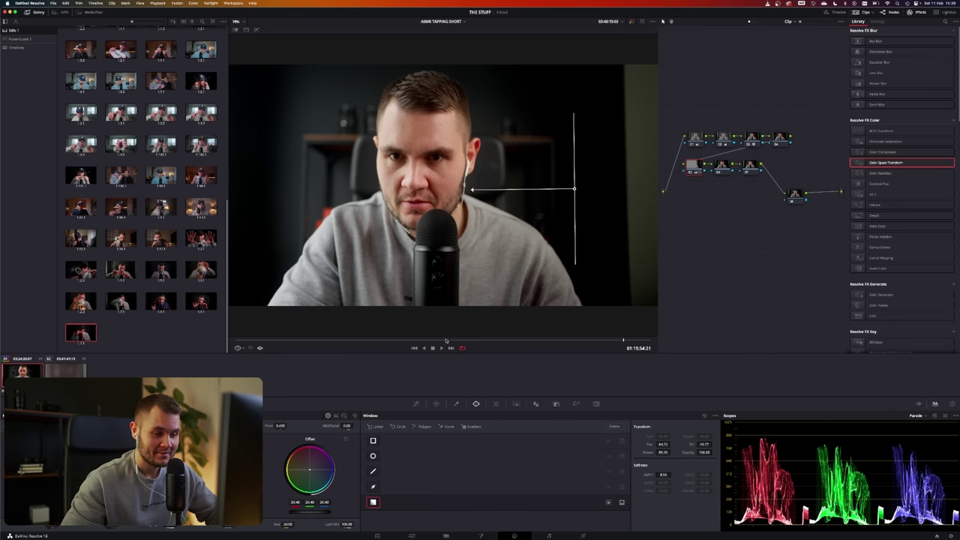
pyautogui.click(257, 29)
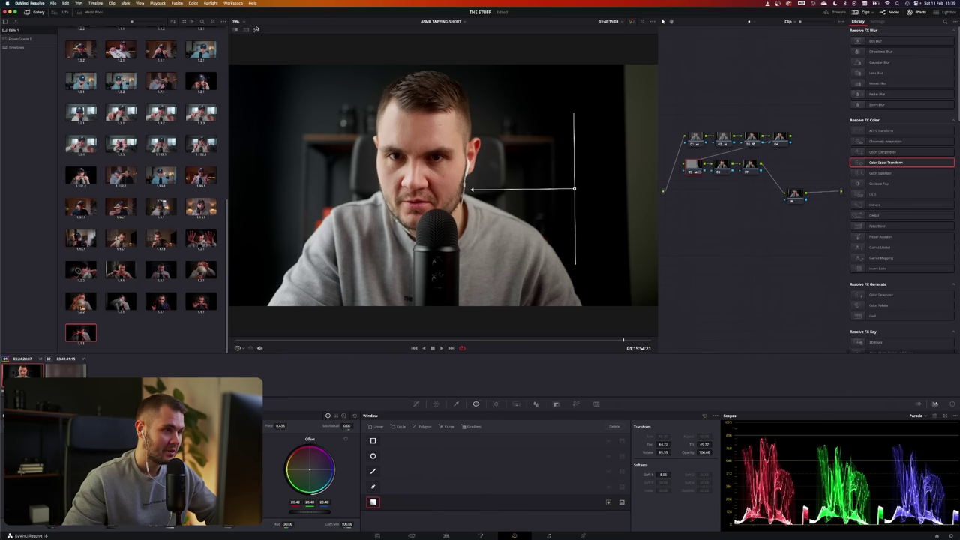
pyautogui.click(257, 29)
# Move the gradient window past the frame's right edge and extend its soft transition back toward the subject's face.
pyautogui.moveTo(574, 190); pyautogui.dragTo(591, 192)
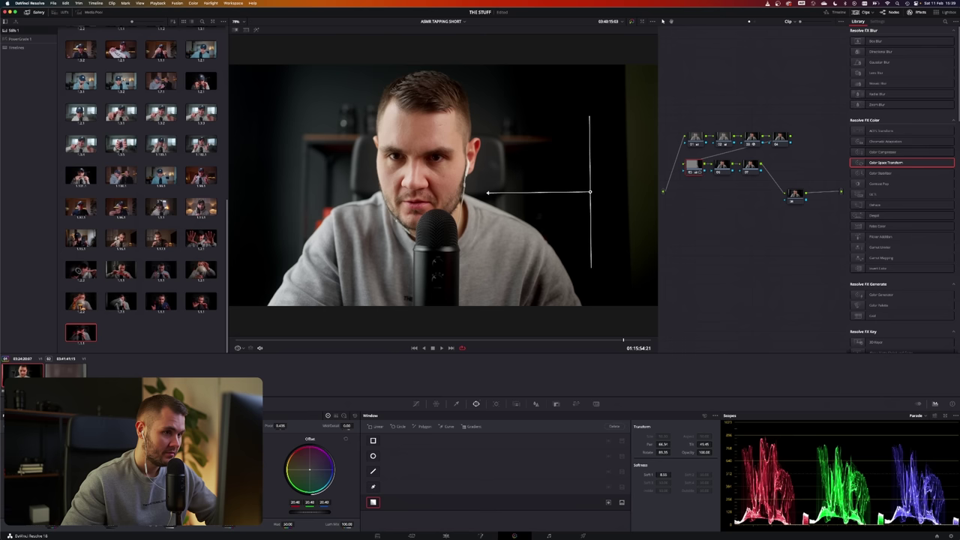
pyautogui.moveTo(488, 192); pyautogui.dragTo(357, 192)
pyautogui.moveTo(590, 193); pyautogui.dragTo(693, 193)
pyautogui.moveTo(453, 193); pyautogui.dragTo(483, 190)
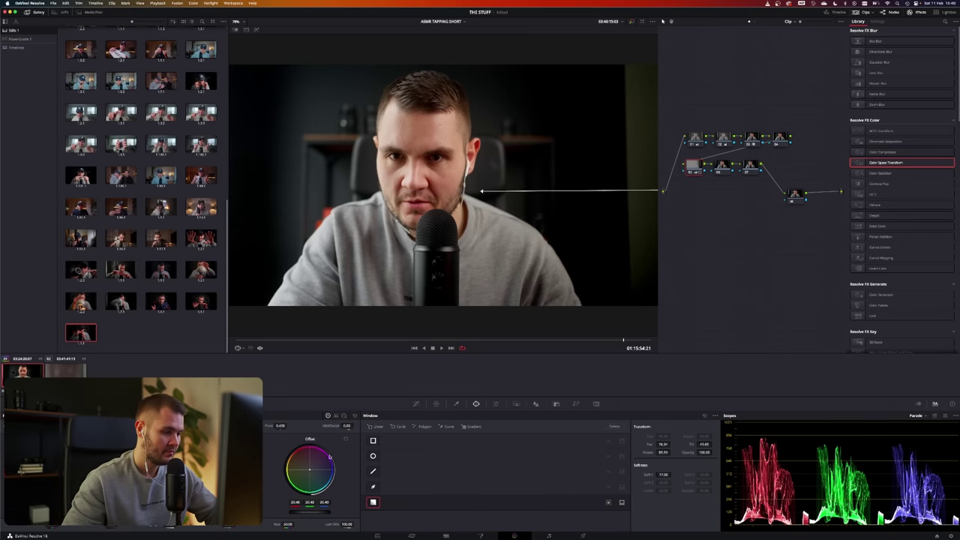
# Fine-tune the darkening of the right-hand wall with the node's offset and a gradient softness of about 13.
pyautogui.moveTo(310, 517); pyautogui.dragTo(298, 511)
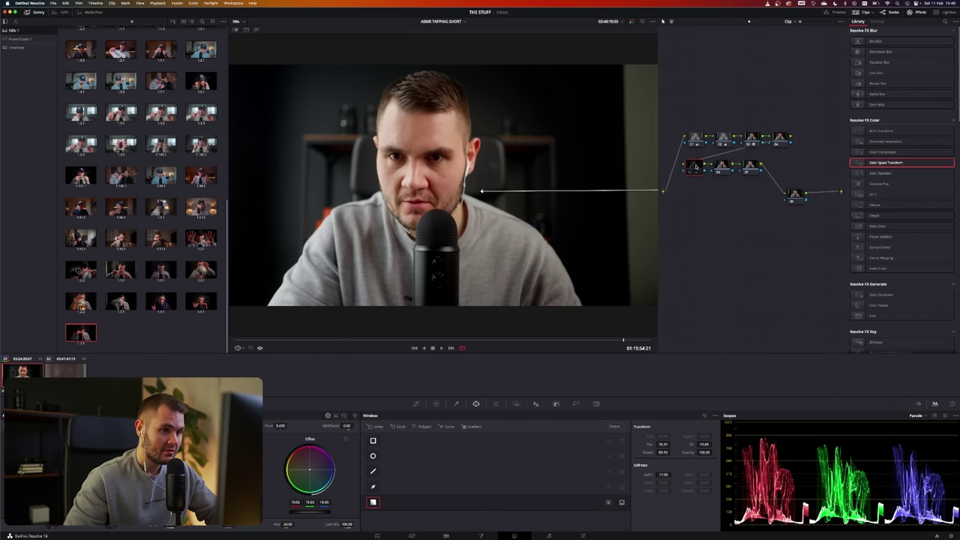
pyautogui.moveTo(484, 190); pyautogui.dragTo(604, 195)
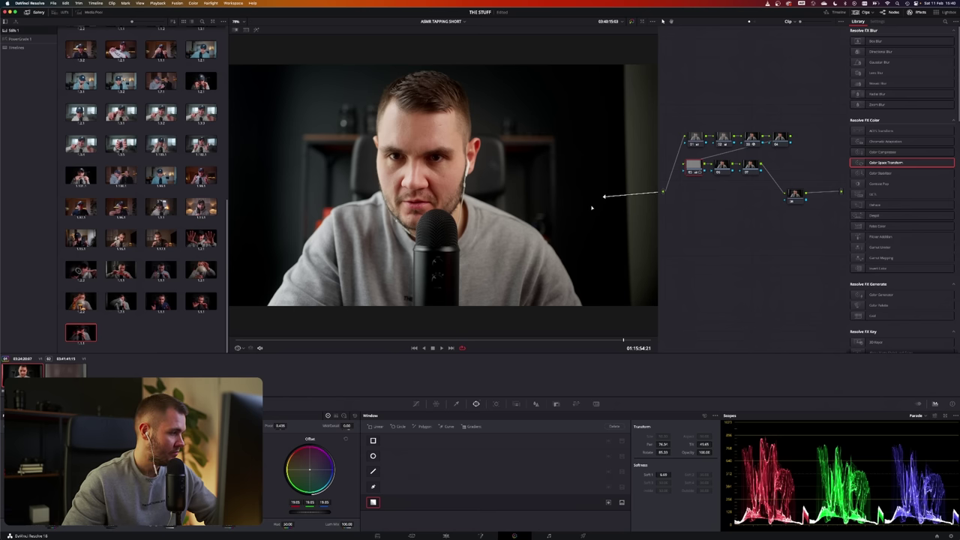
pyautogui.moveTo(605, 197); pyautogui.dragTo(505, 192)
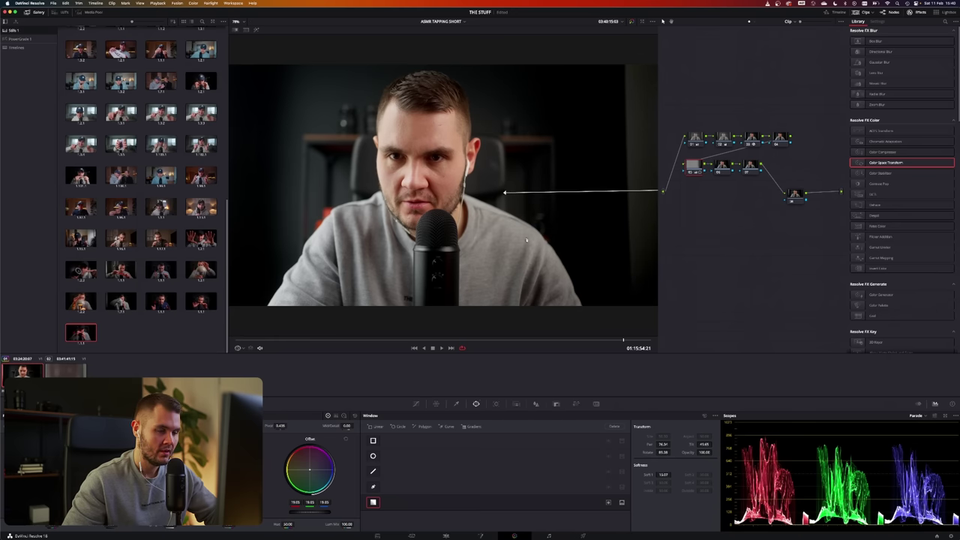
pyautogui.moveTo(304, 514); pyautogui.dragTo(401, 512)
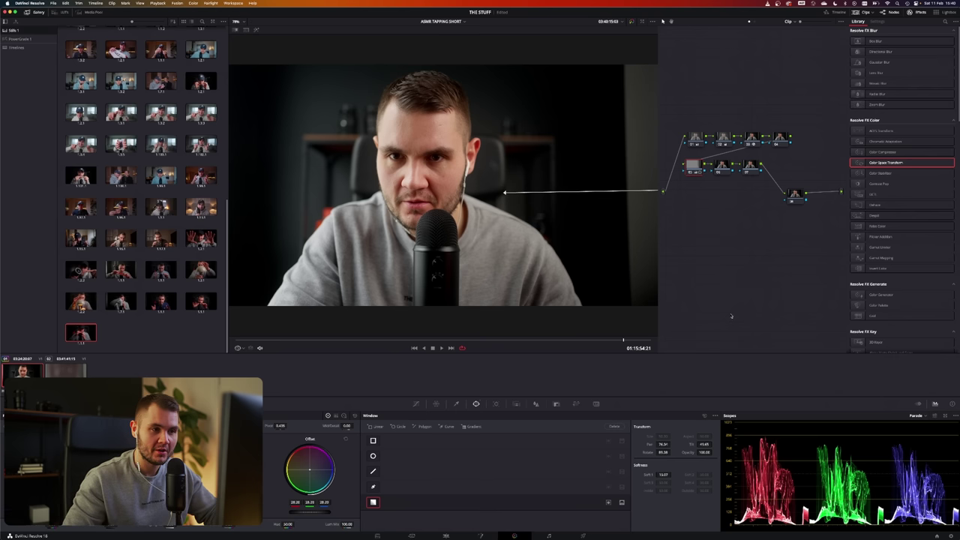
# Sharpen the image in the last node with a blur radius of 0.47.
pyautogui.click(797, 198)
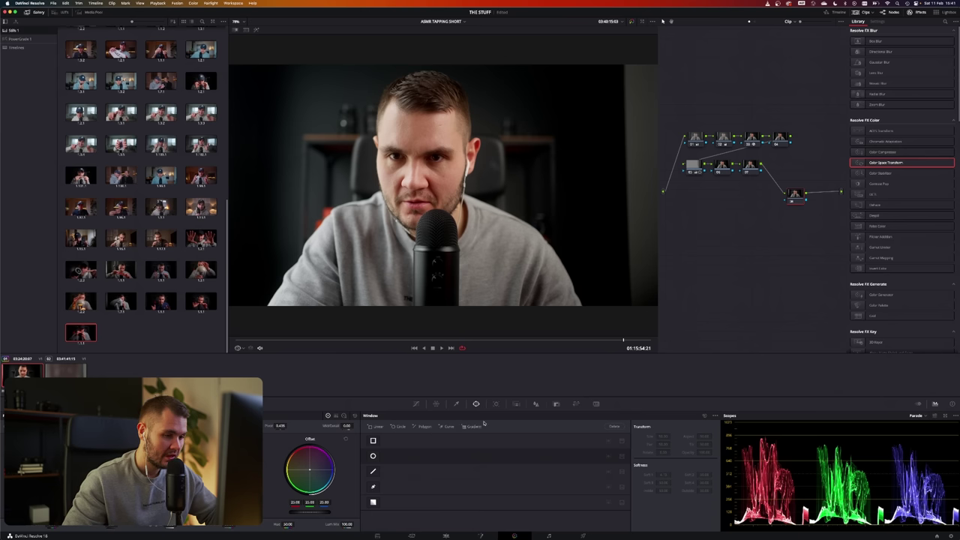
pyautogui.click(536, 405)
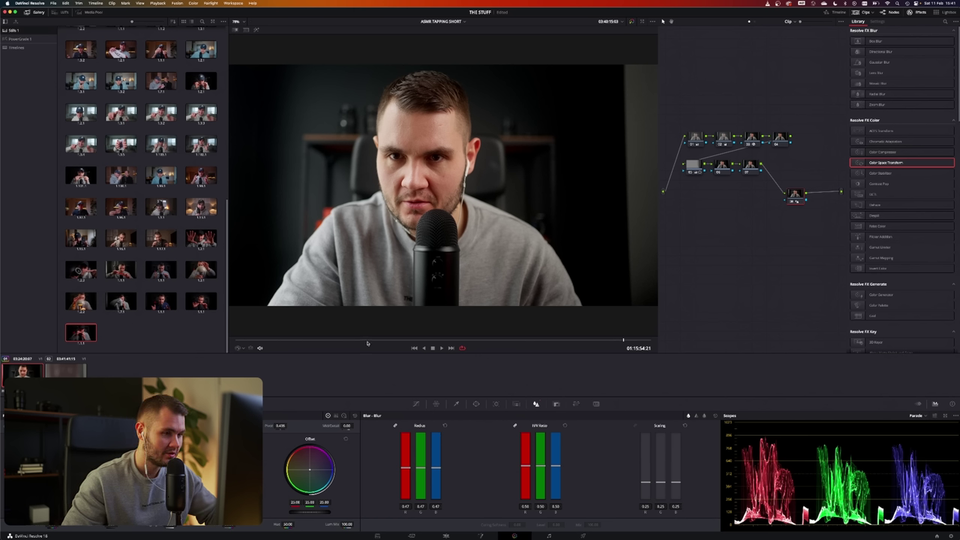
# Return to the edit timeline and check the graded first clip at several points during playback.
pyautogui.click(447, 536)
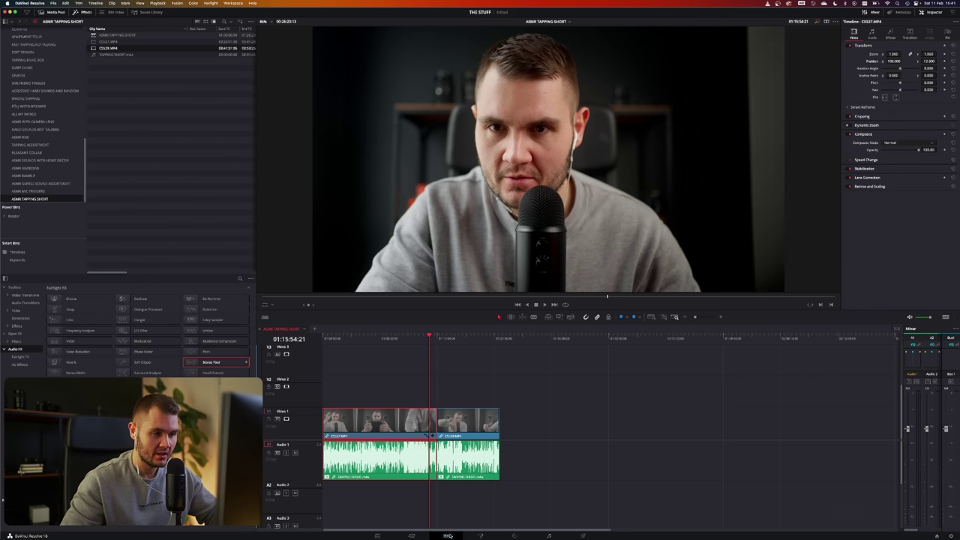
pyautogui.click(363, 339)
pyautogui.press('space')
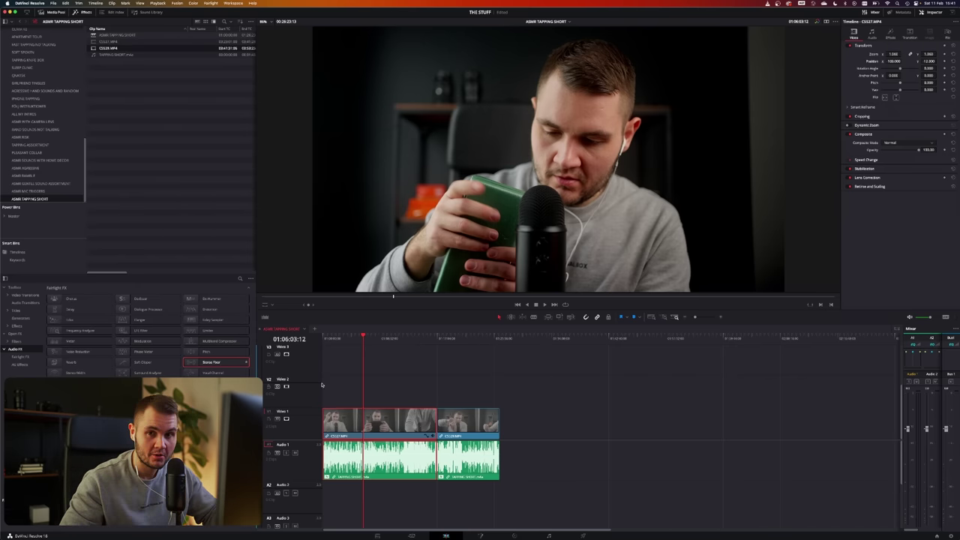
pyautogui.click(403, 340)
pyautogui.click(365, 342)
pyautogui.press('space')
pyautogui.click(409, 342)
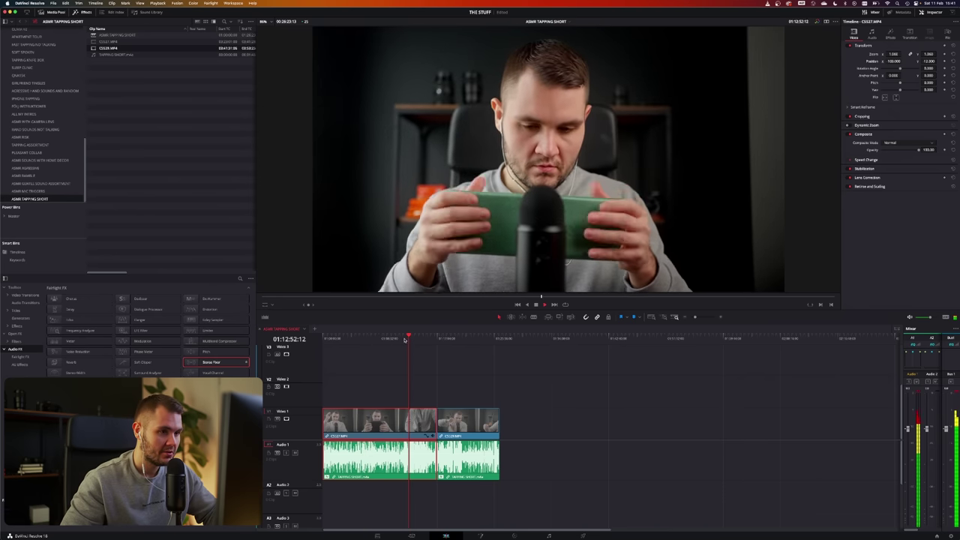
pyautogui.click(420, 340)
pyautogui.click(428, 339)
pyautogui.click(397, 340)
pyautogui.click(358, 340)
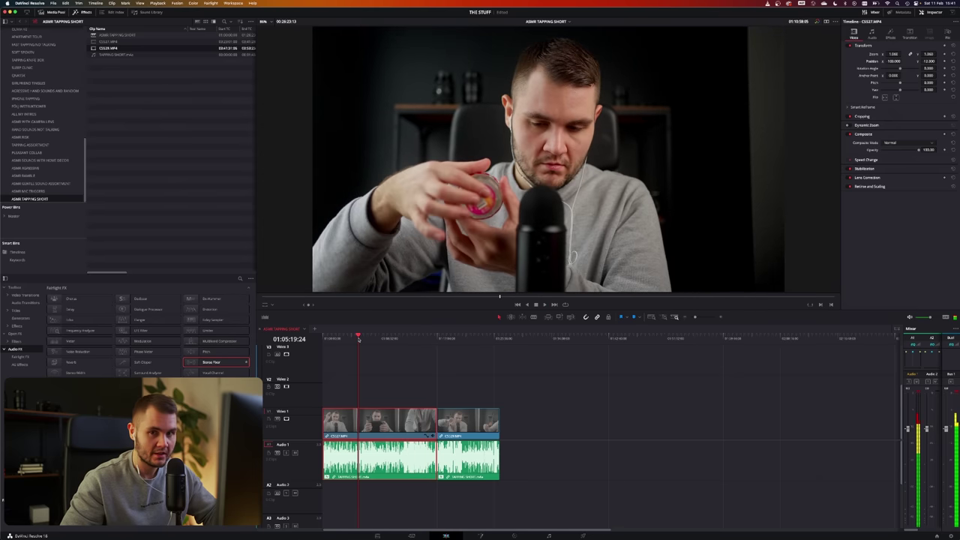
pyautogui.click(342, 339)
pyautogui.moveTo(362, 339); pyautogui.dragTo(433, 335)
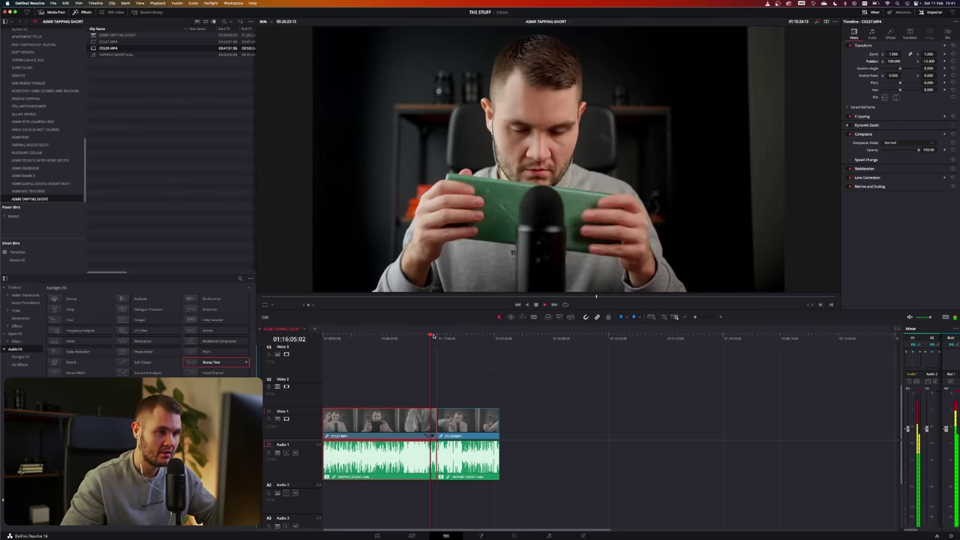
pyautogui.click(407, 338)
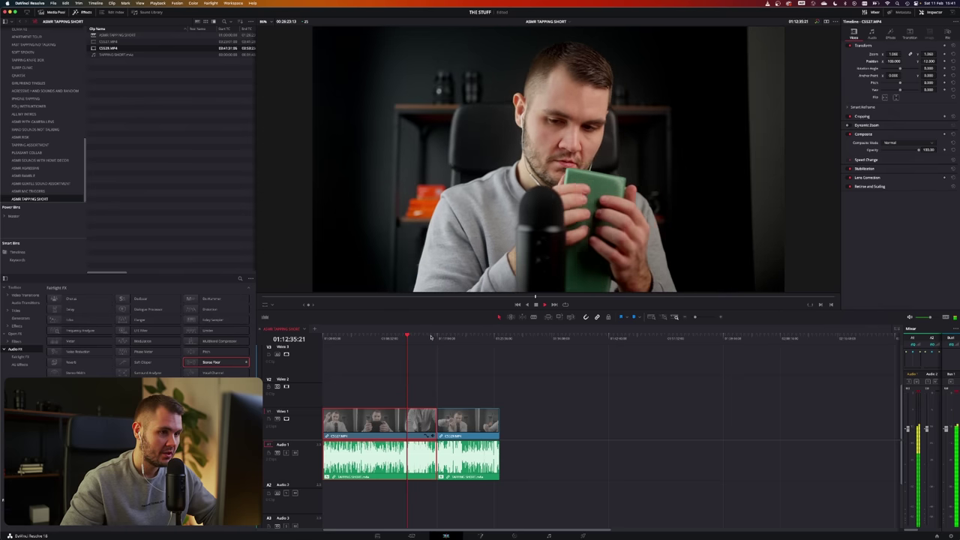
pyautogui.click(427, 337)
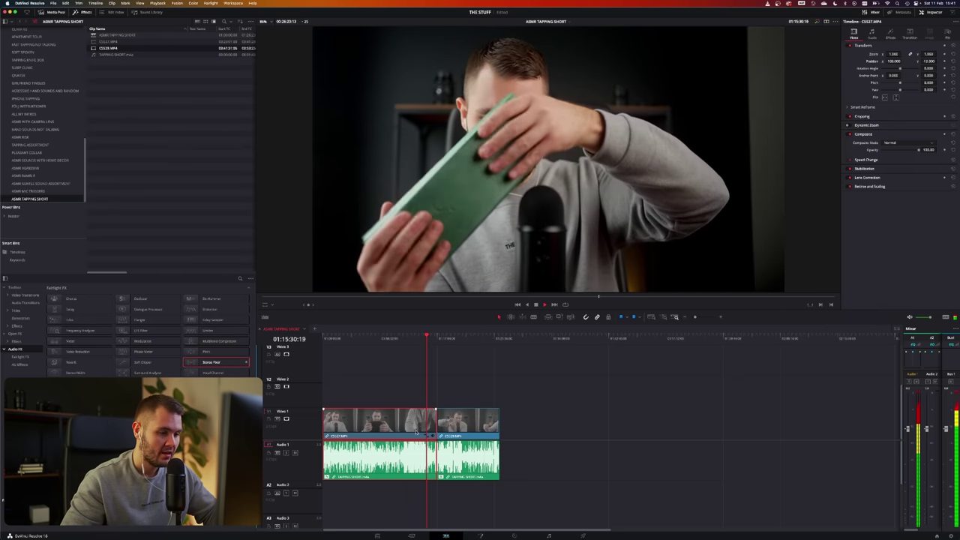
# Copy the first clip's grade onto the second clip on the color page and check it in playback on the edit timeline.
pyautogui.click(514, 534)
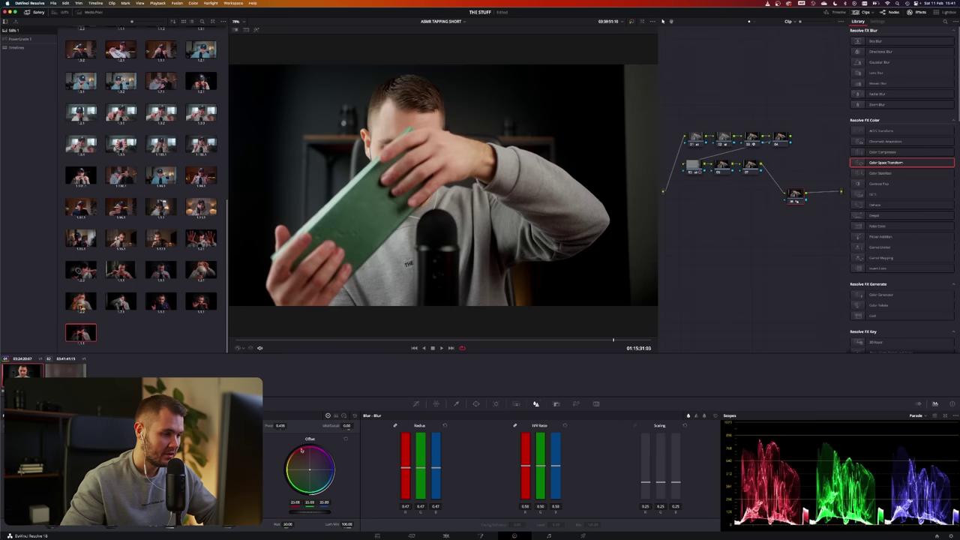
pyautogui.click(66, 369)
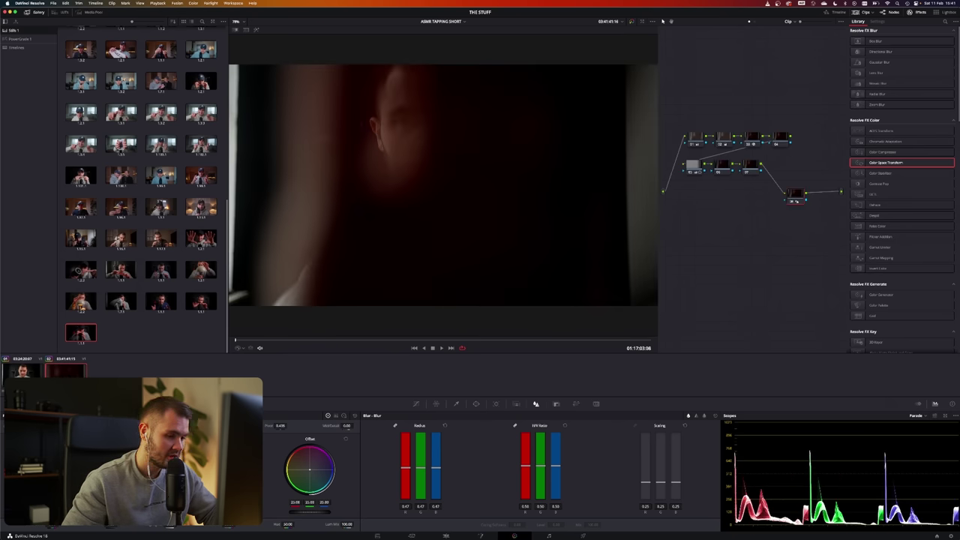
pyautogui.click(445, 536)
pyautogui.press('space')
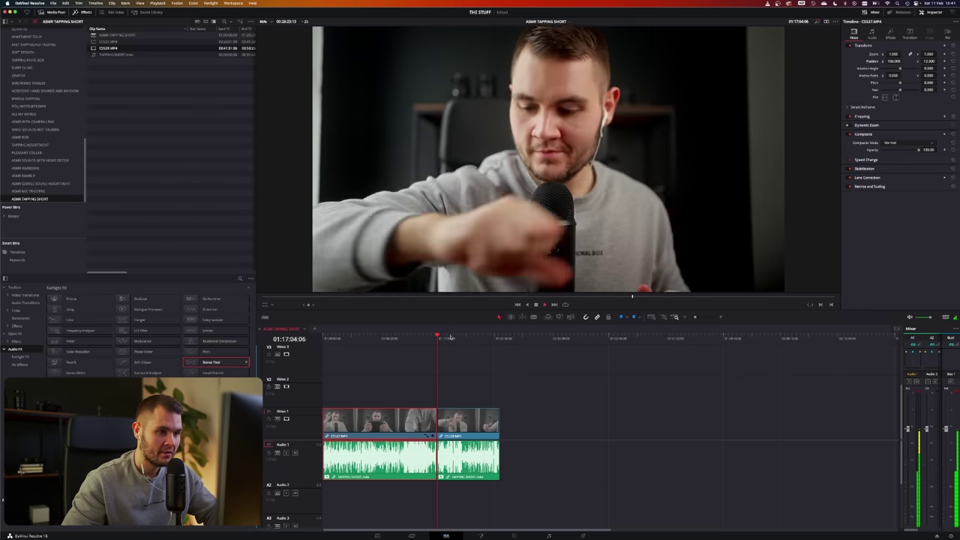
pyautogui.press('space')
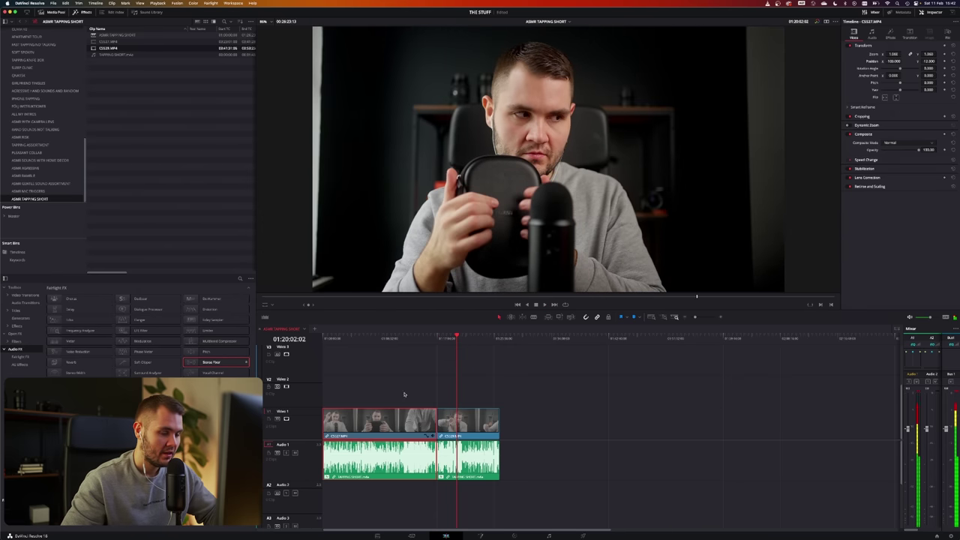
# Copy the first clip, paste its video attributes onto the second clip and compare the framing of both clips in playback.
pyautogui.click(401, 339)
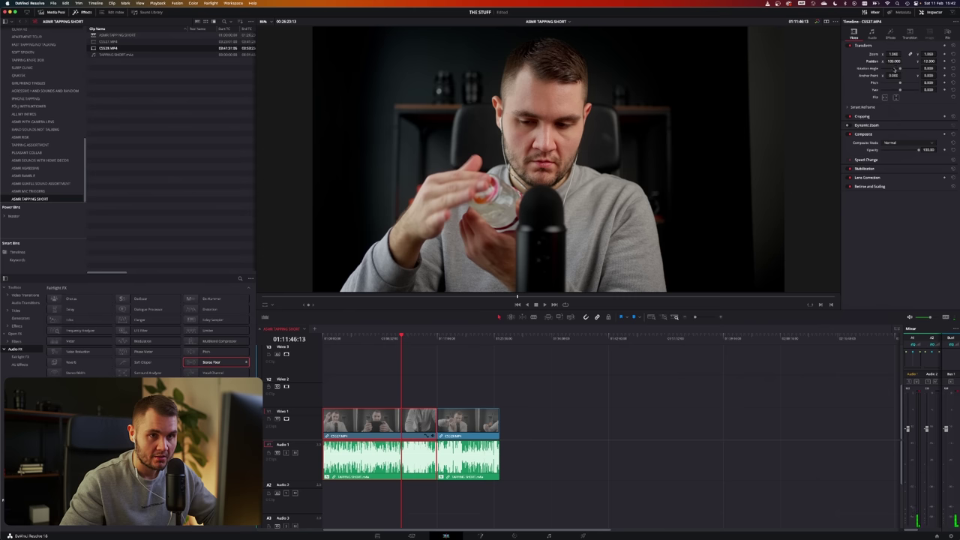
pyautogui.rightClick(379, 423)
pyautogui.click(398, 251)
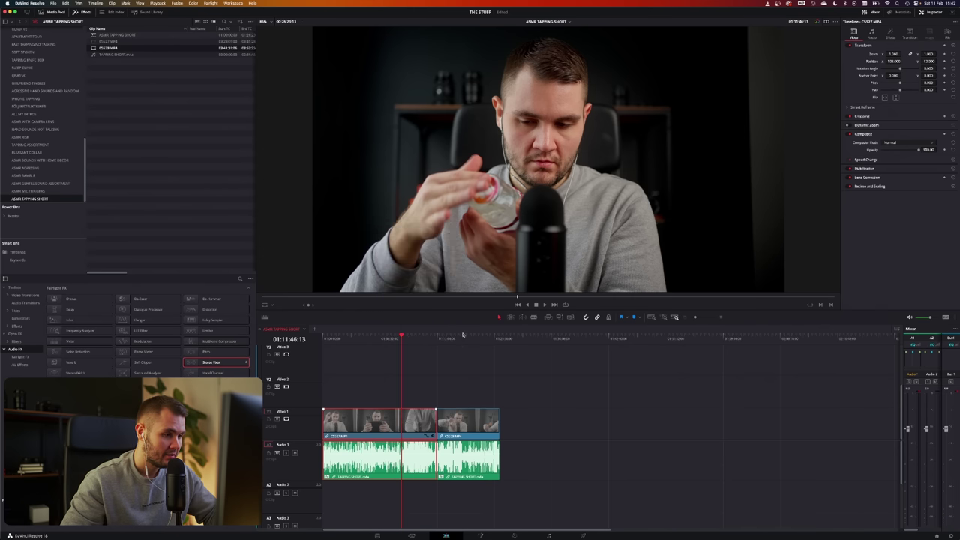
pyautogui.click(459, 337)
pyautogui.press('super+b')
pyautogui.rightClick(459, 422)
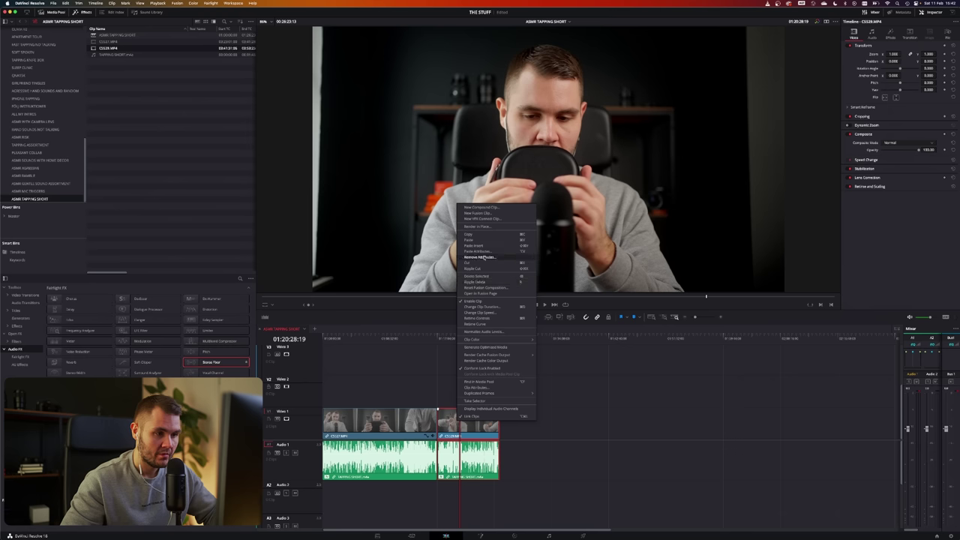
pyautogui.click(480, 251)
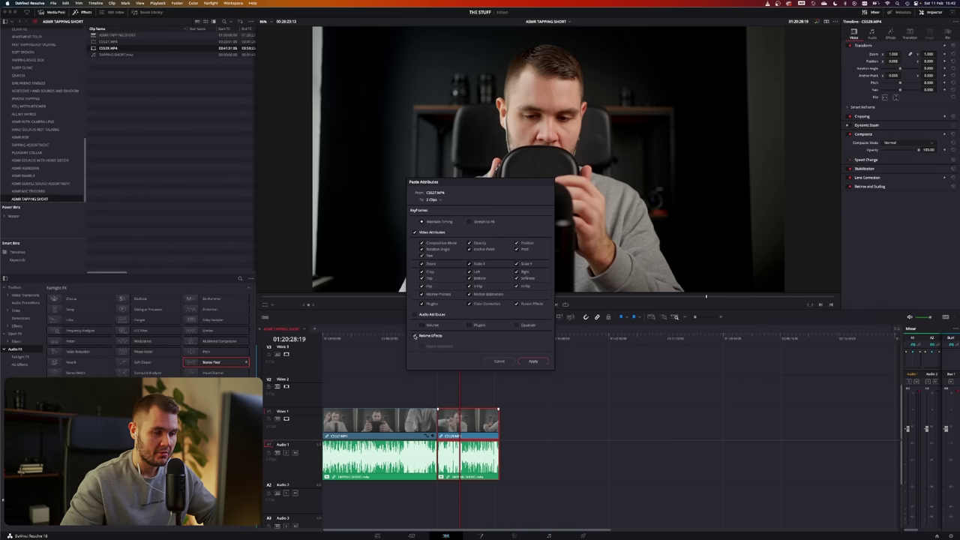
pyautogui.press('Return')
pyautogui.press('space')
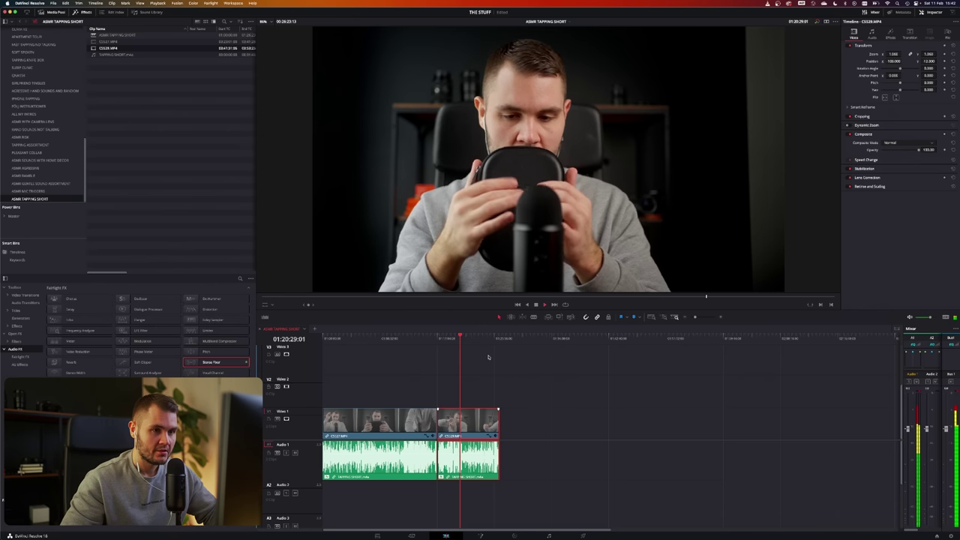
pyautogui.click(417, 338)
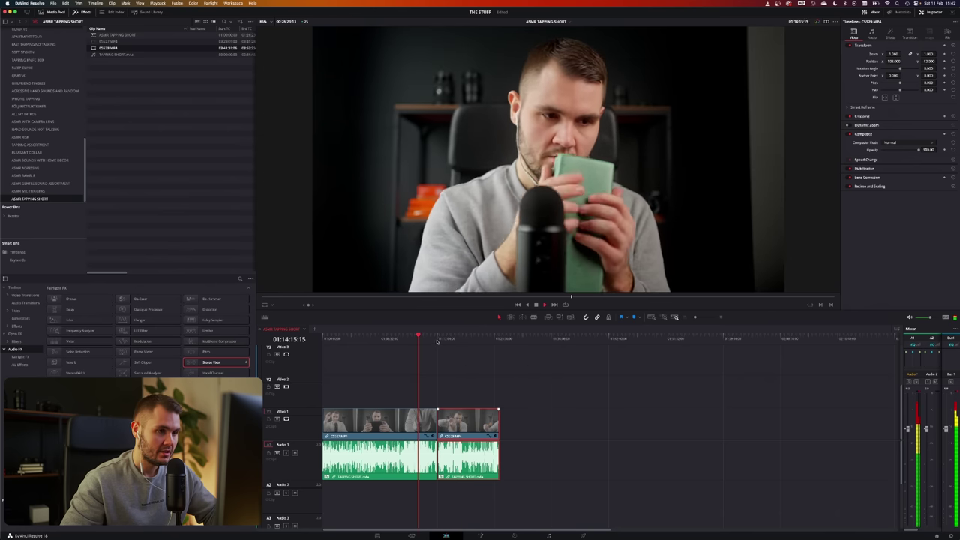
# Play back around the cut between the two clips and check the second clip through to its end.
pyautogui.click(431, 339)
pyautogui.press('Down')
pyautogui.press('super+equal')
pyautogui.press('super+equal')
pyautogui.press('super+equal')
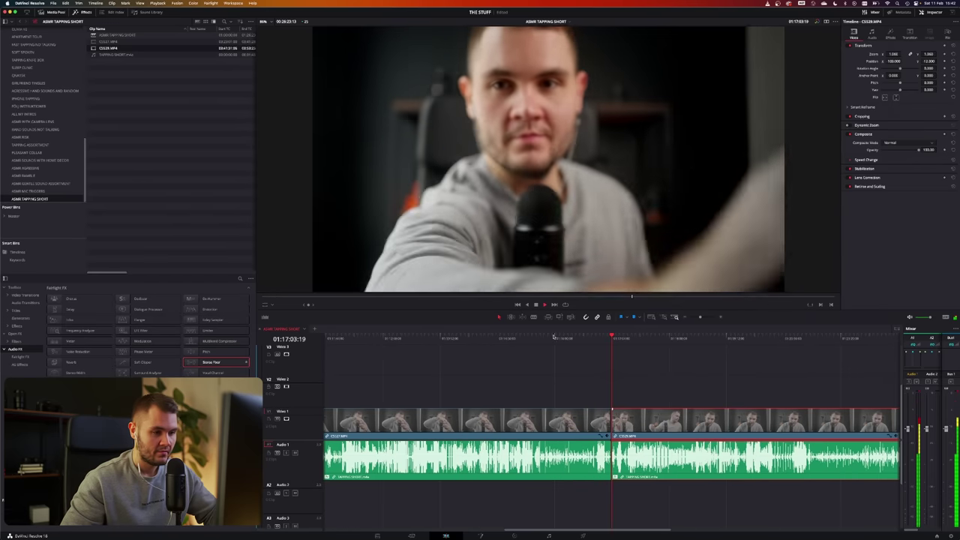
pyautogui.click(601, 337)
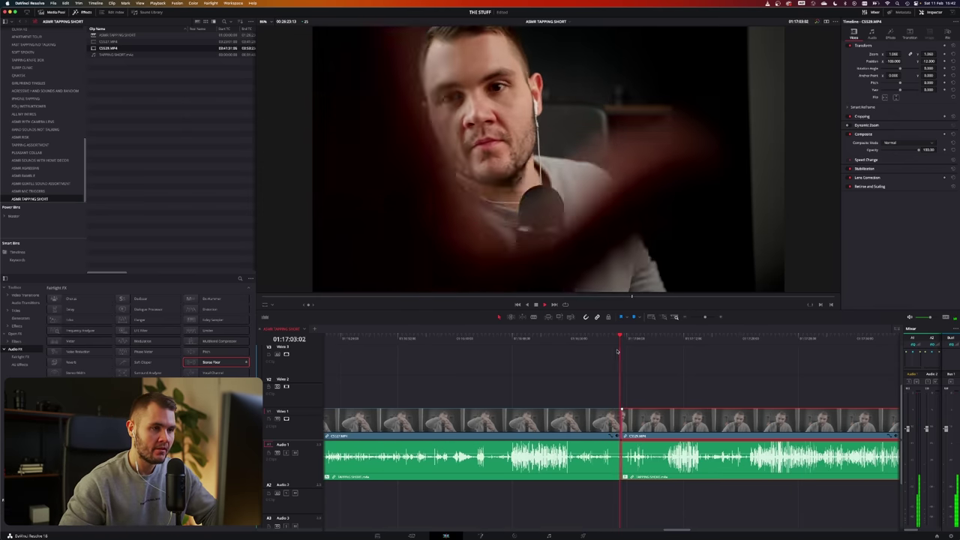
pyautogui.press('super+minus')
pyautogui.press('super+minus')
pyautogui.press('super+minus')
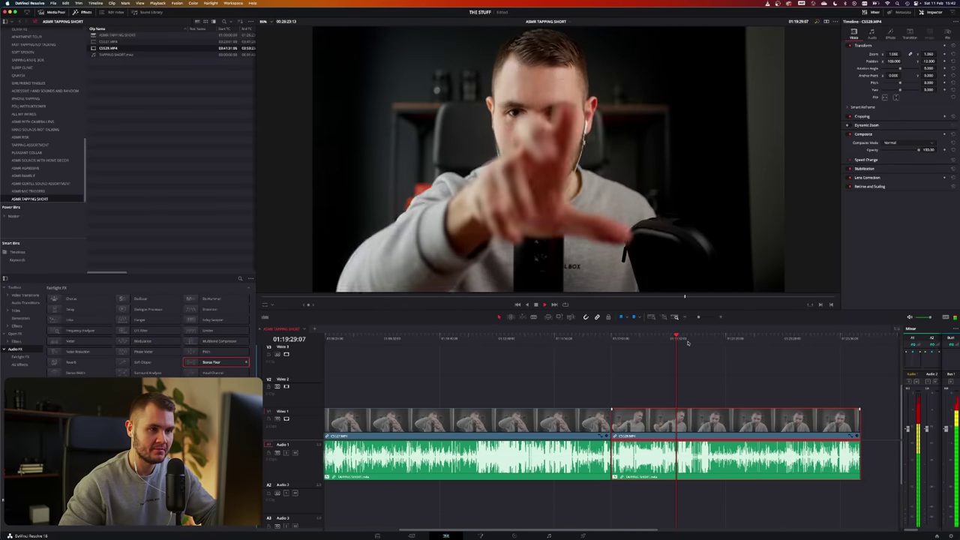
pyautogui.scroll(-3, 674, 338)
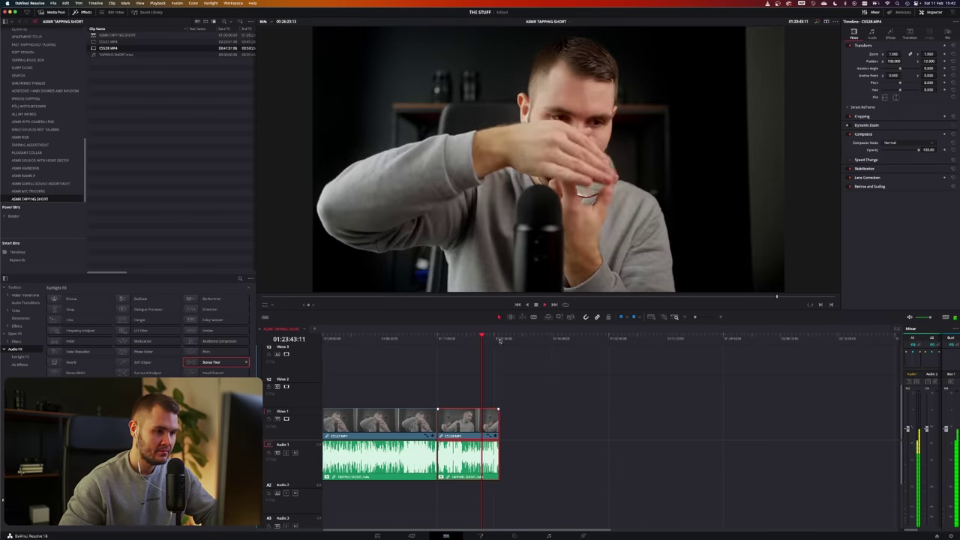
pyautogui.click(501, 341)
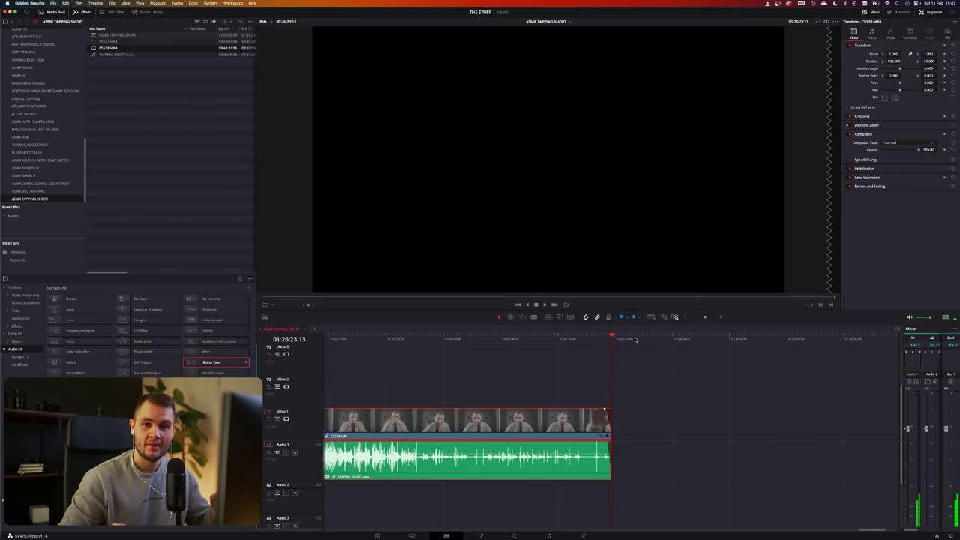
# Mark the timeline's export range from its start to the end of the second clip.
pyautogui.scroll(-10, 535, 357)
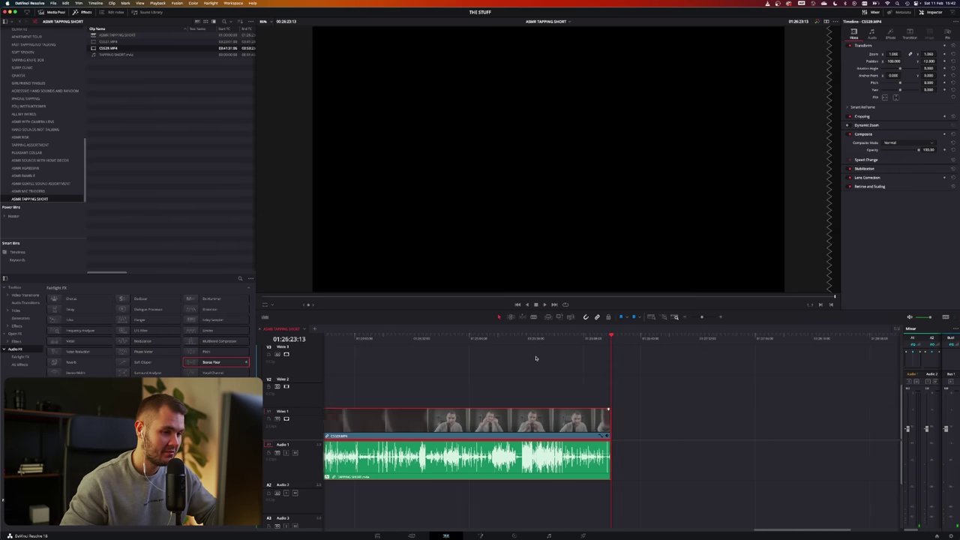
pyautogui.scroll(-8, 525, 352)
pyautogui.moveTo(387, 339); pyautogui.dragTo(411, 340)
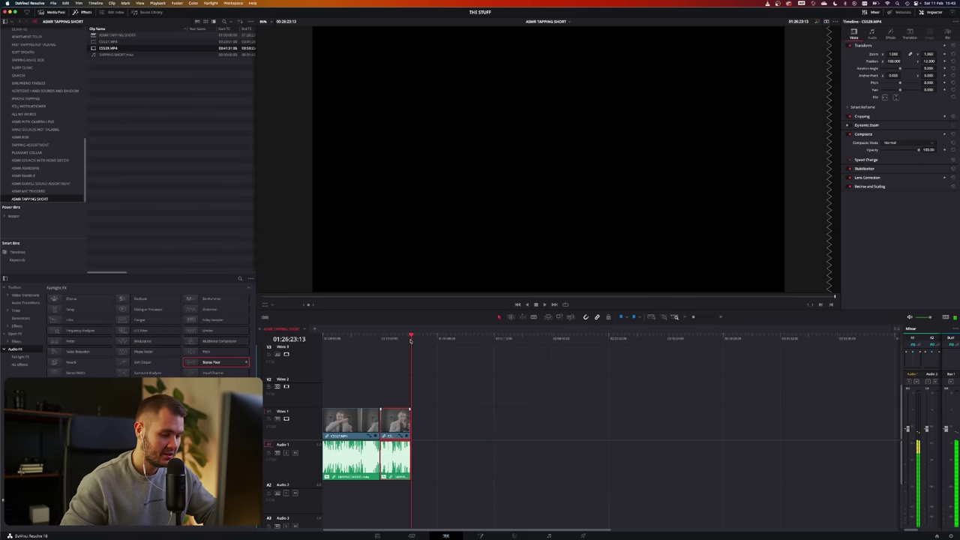
pyautogui.press('i')
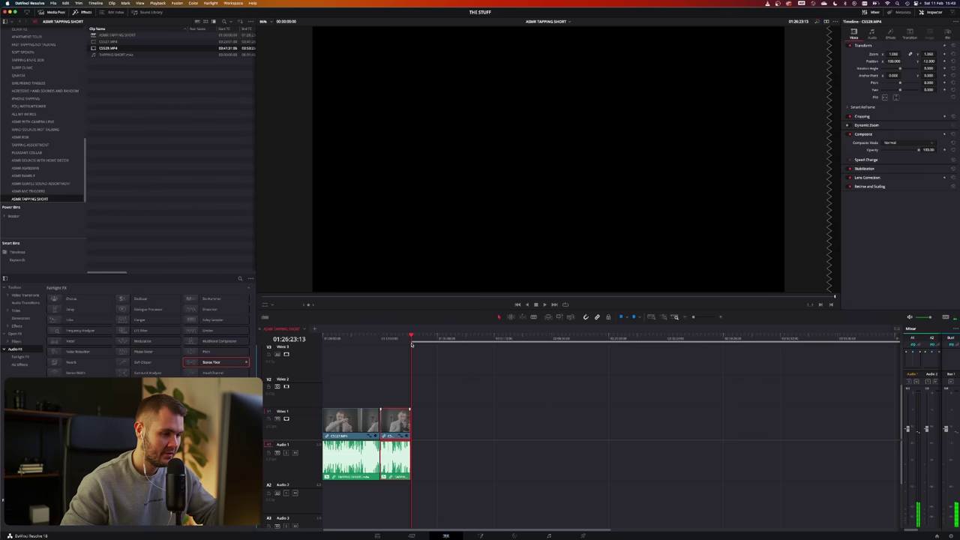
pyautogui.press('o')
pyautogui.press('o')
pyautogui.click(438, 338)
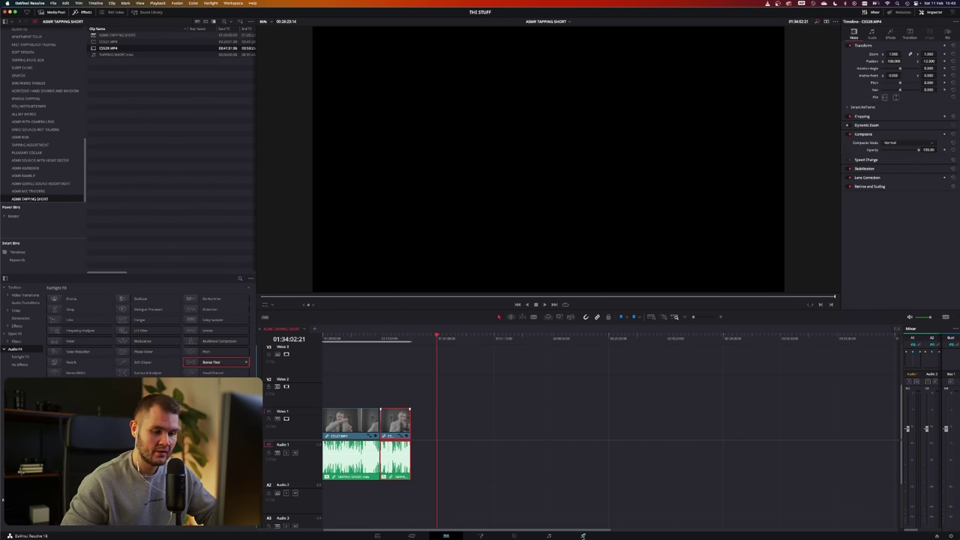
# On the Deliver page, name the export "asmr tapping short" and save it to the TAPPING SHORT folder in ASMR_JANUARY22 on the RED drive.
pyautogui.click(583, 536)
pyautogui.click(56, 63)
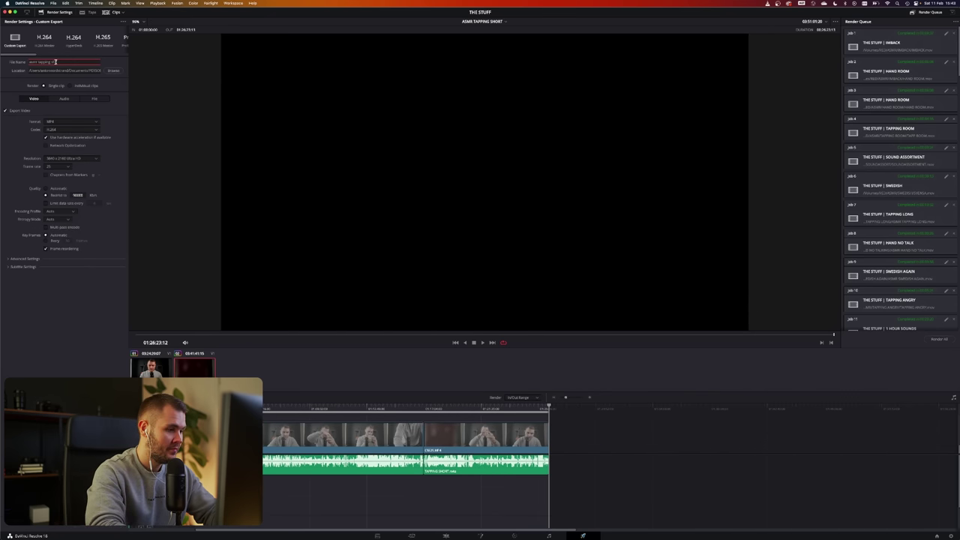
pyautogui.click(116, 70)
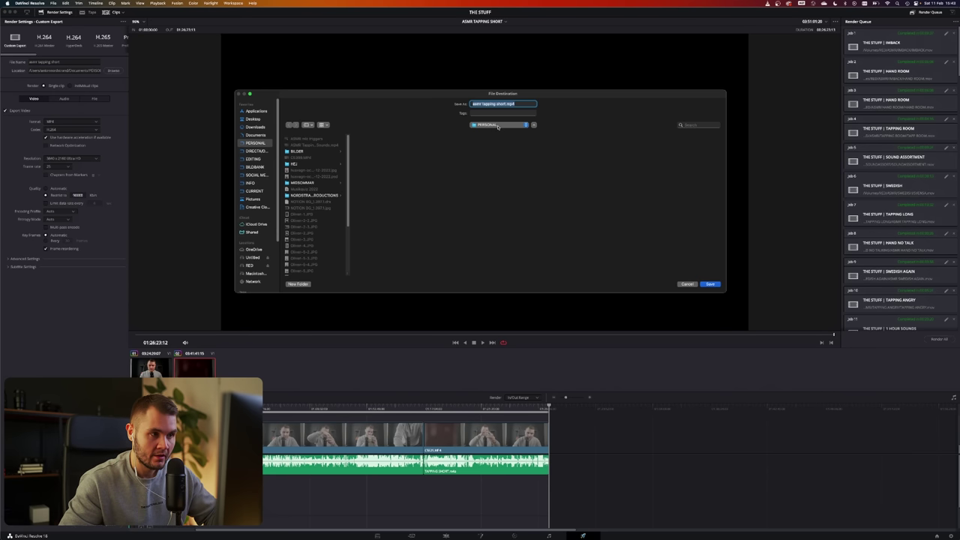
pyautogui.click(500, 125)
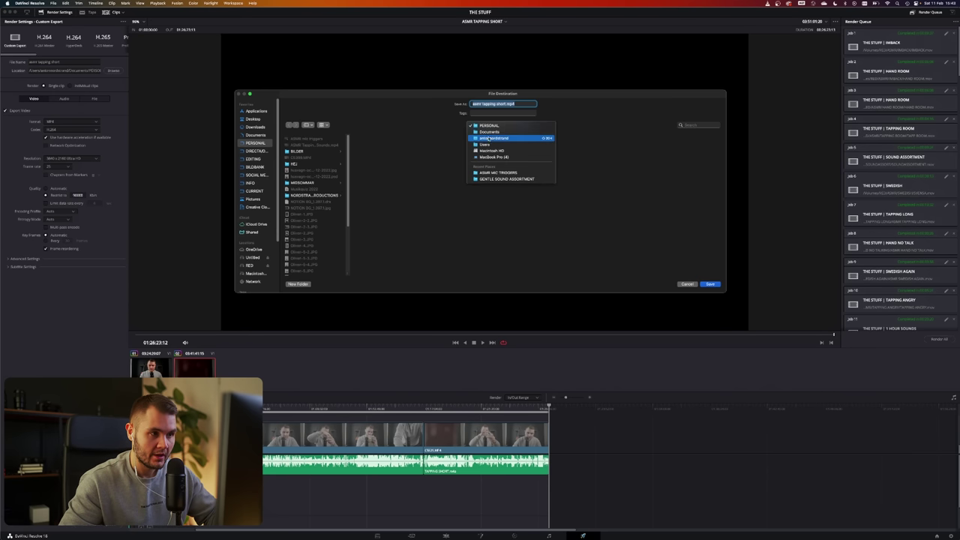
pyautogui.click(250, 265)
pyautogui.click(313, 151)
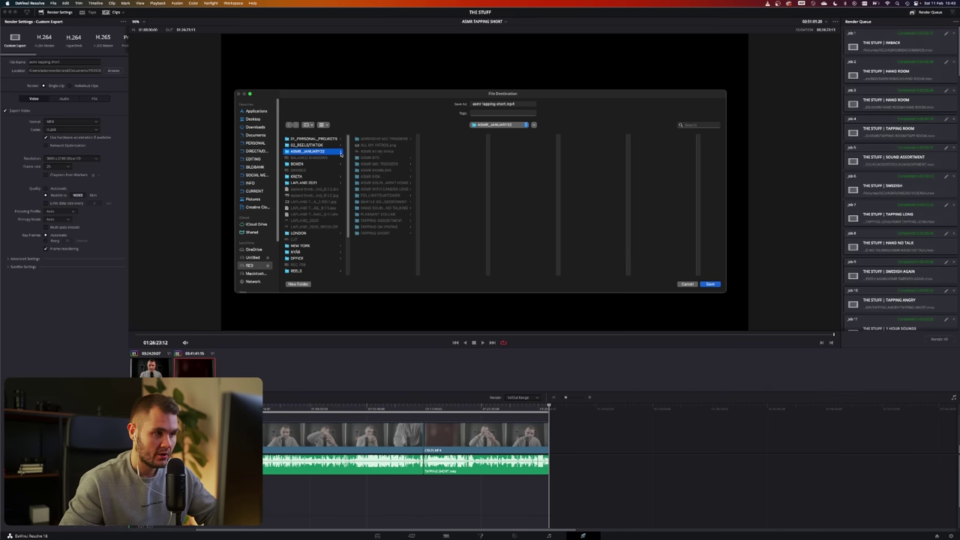
pyautogui.click(378, 233)
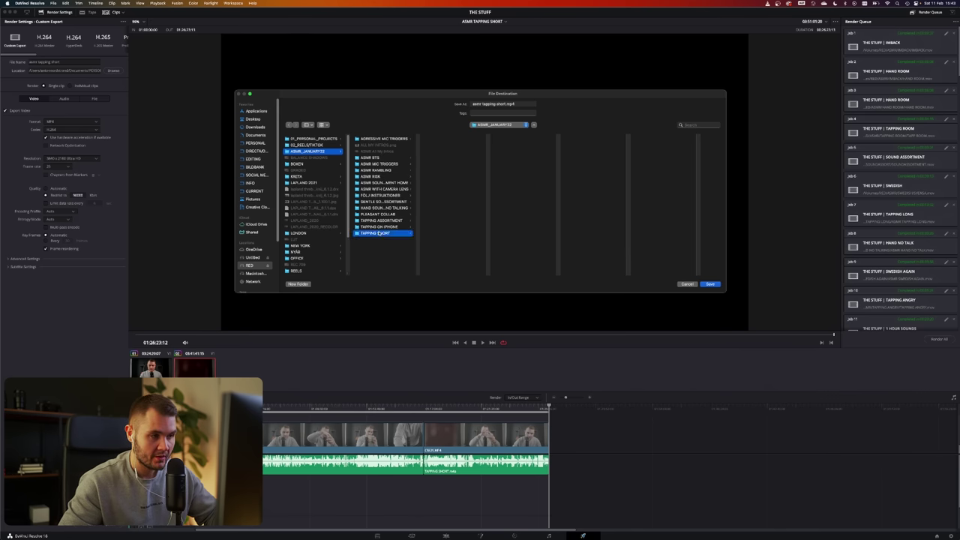
pyautogui.click(705, 284)
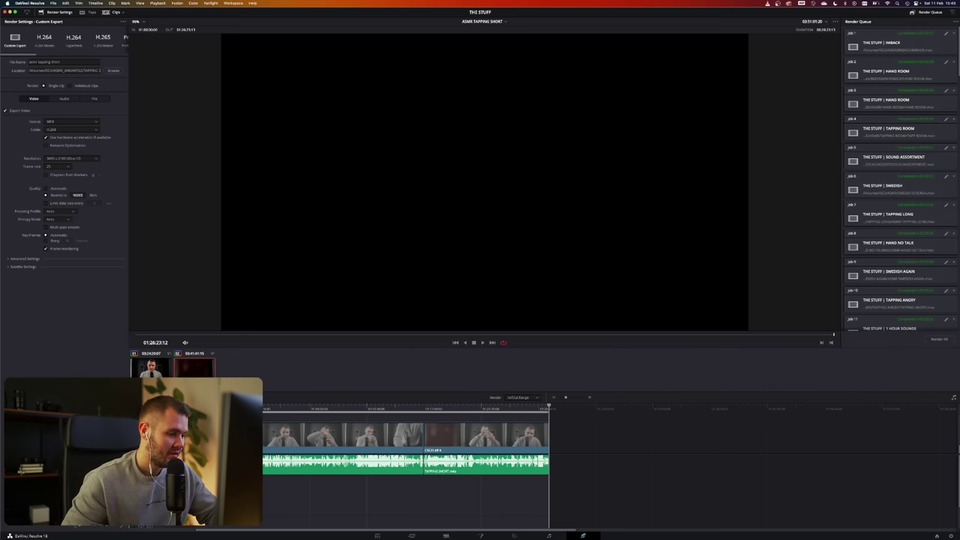
# Add the ASMR TAPPING SHORT export to the render queue and start rendering that job.
pyautogui.click(104, 523)
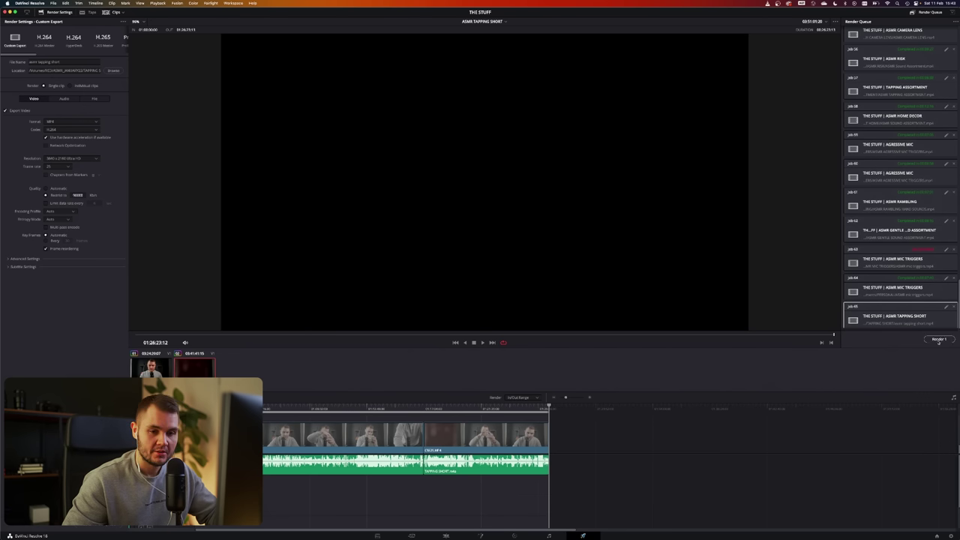
pyautogui.click(923, 339)
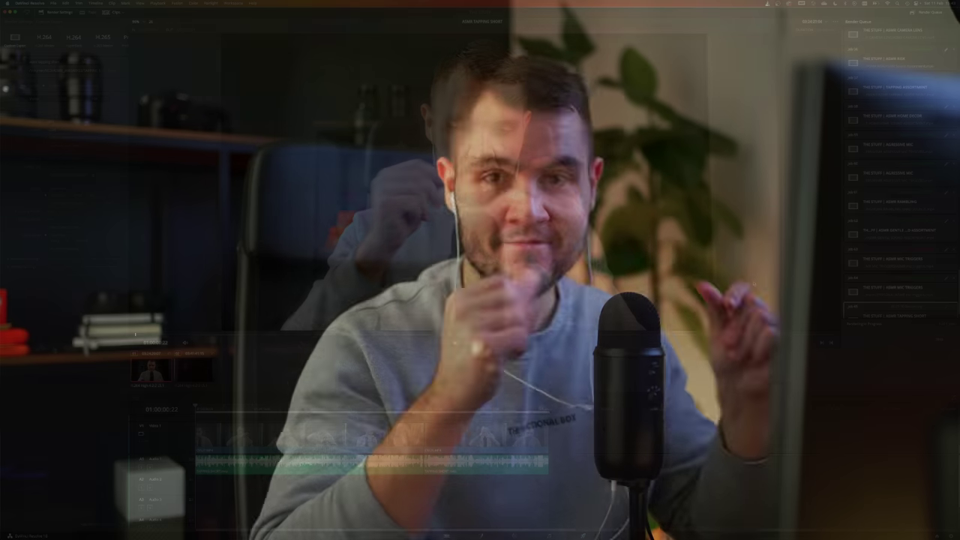